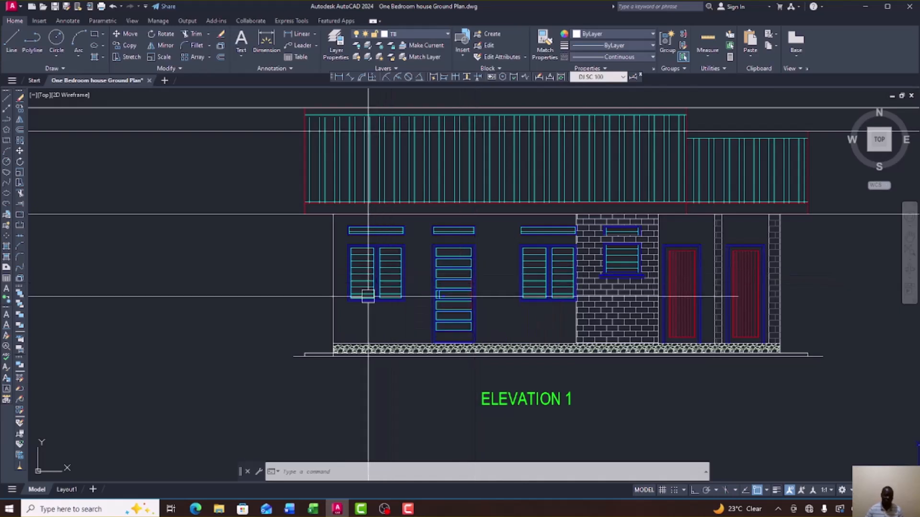
Draw a closed polyline square with 1200-unit sides to the right of the floor plan.
scroll(235, 266, "down", 6)
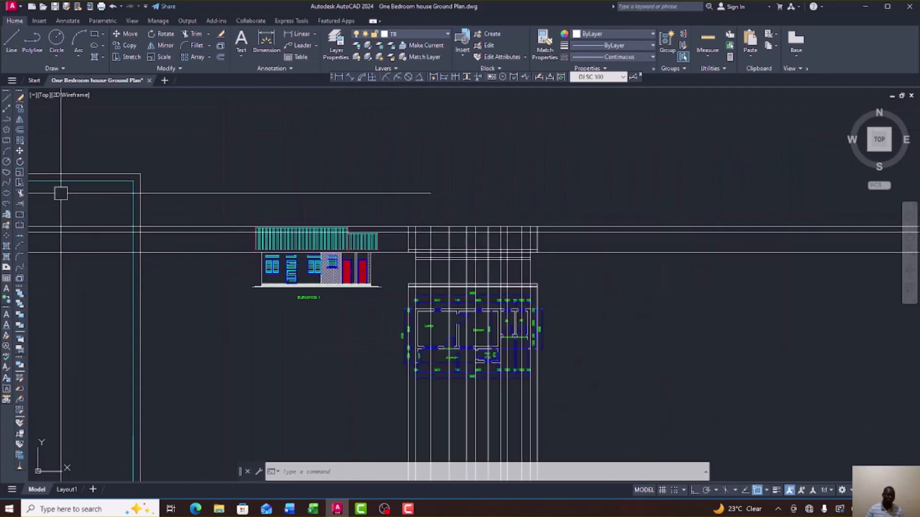
left_click(7, 121)
scroll(584, 303, "up", 4)
scroll(582, 292, "down", 4)
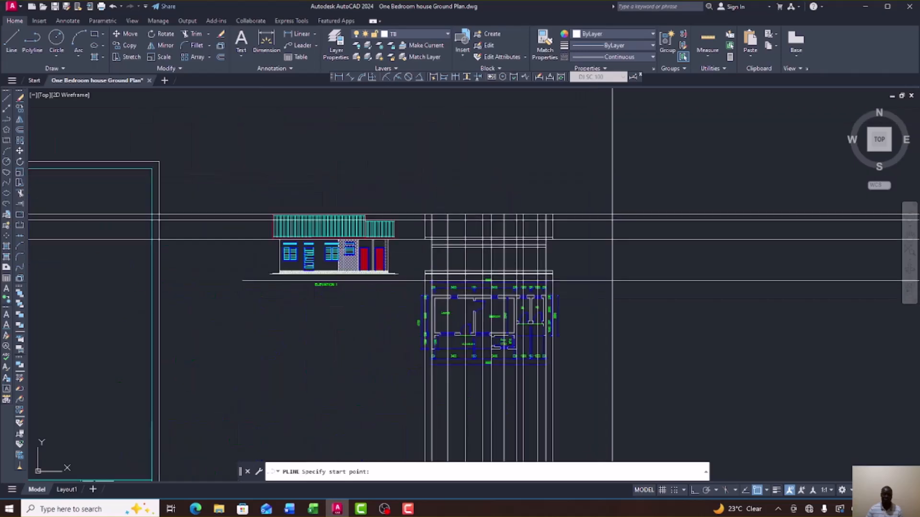
scroll(580, 279, "up", 4)
scroll(580, 278, "down", 4)
scroll(581, 279, "up", 3)
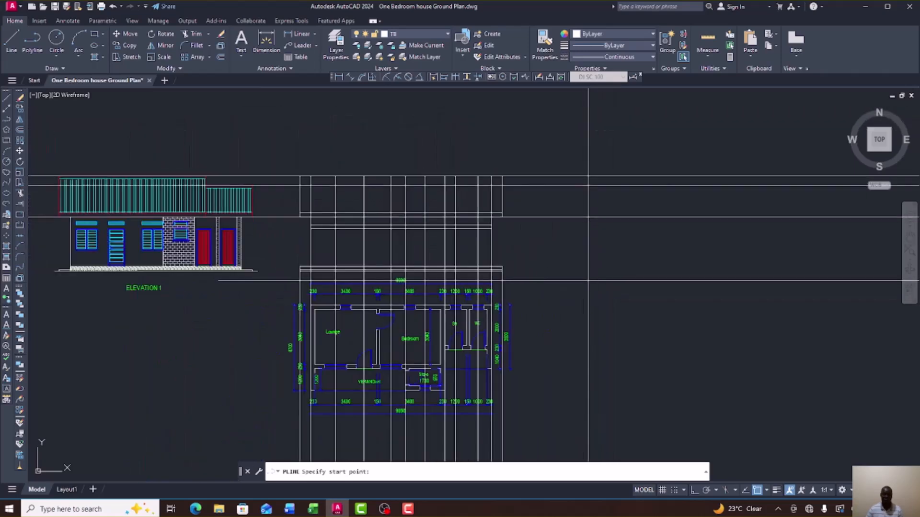
left_click(576, 274)
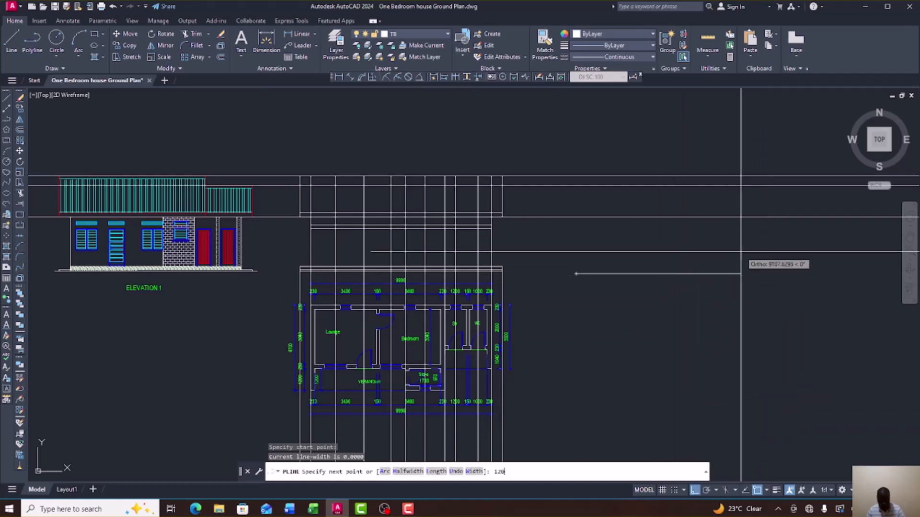
type("0")
key("Return")
Select the finished 1200 square outline to check it, then clear the selection.
scroll(615, 266, "up", 5)
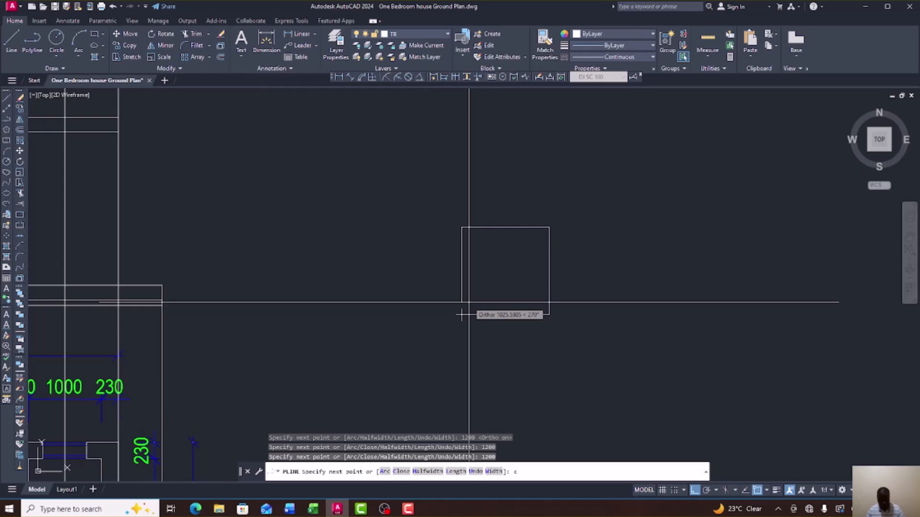
scroll(575, 298, "down", 3)
left_click(569, 263)
scroll(556, 275, "up", 3)
scroll(556, 275, "up", 2)
key("Escape")
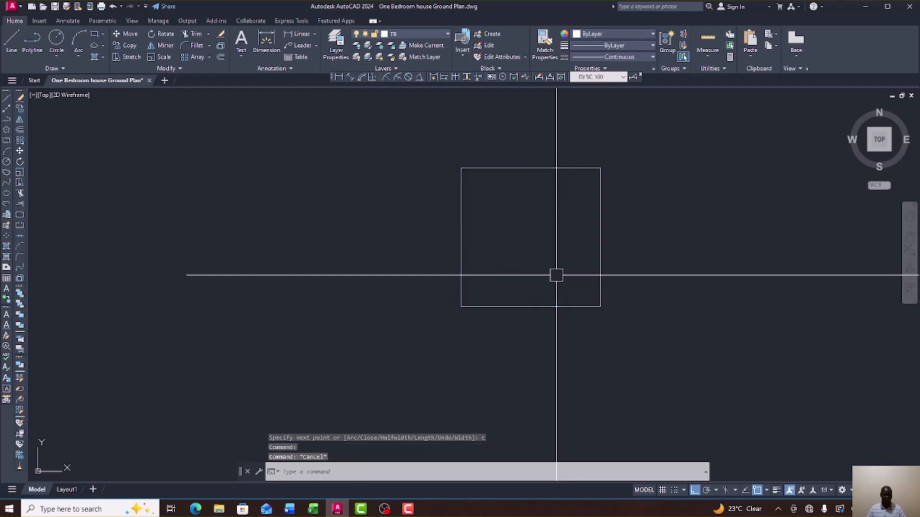
scroll(535, 272, "down", 6)
scroll(559, 267, "down", 3)
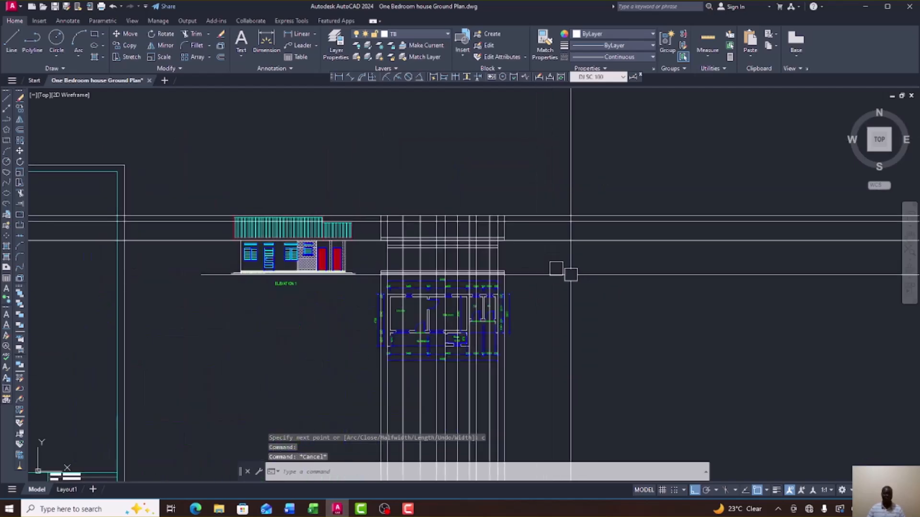
scroll(559, 266, "up", 7)
scroll(559, 265, "down", 4)
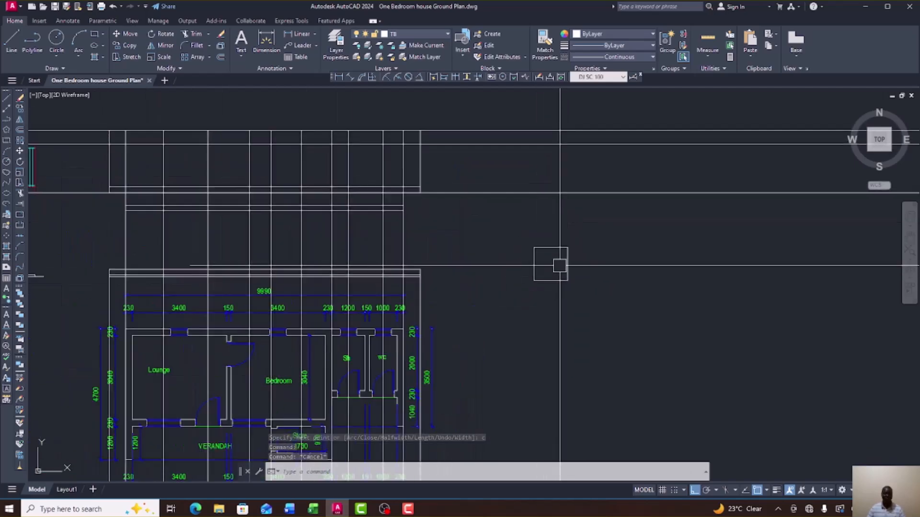
scroll(559, 265, "down", 2)
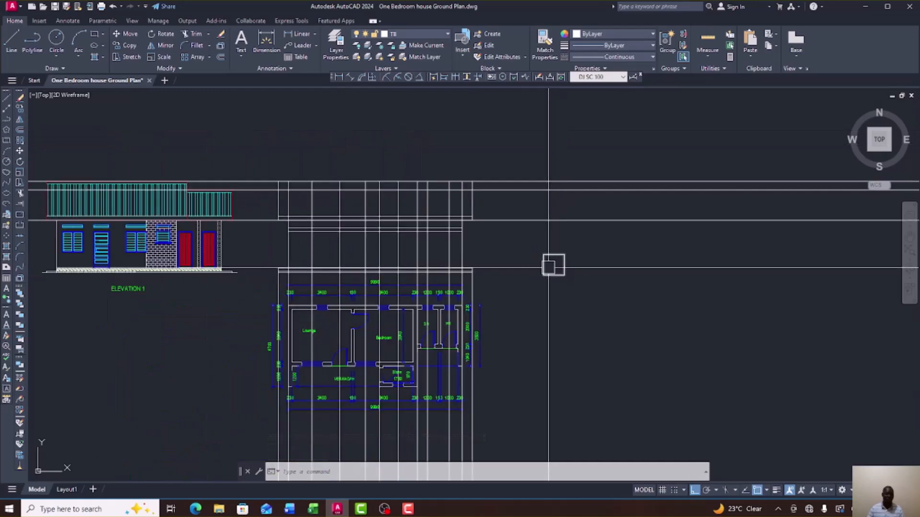
scroll(62, 240, "up", 10)
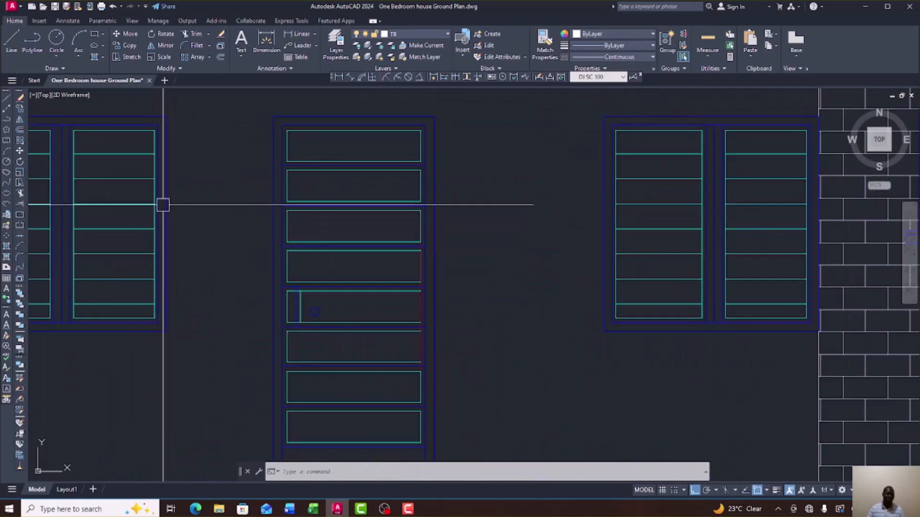
scroll(167, 143, "up", 4)
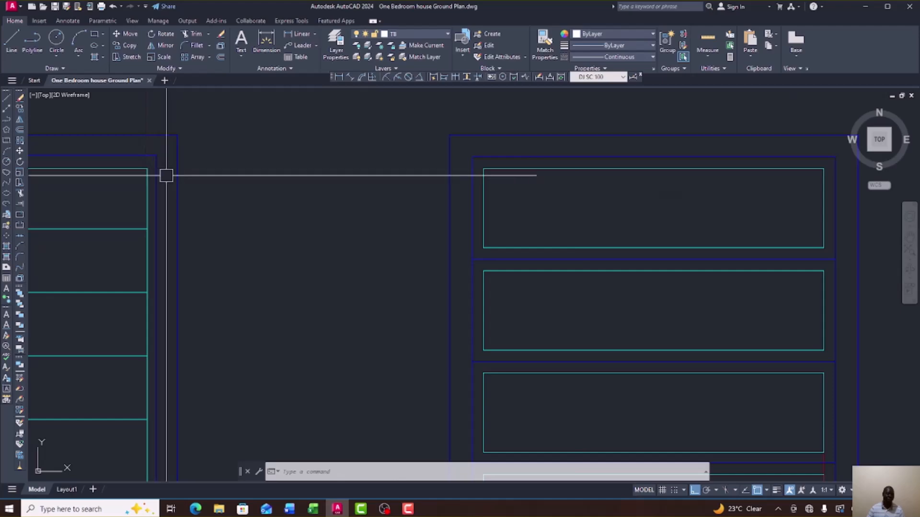
scroll(170, 176, "down", 10)
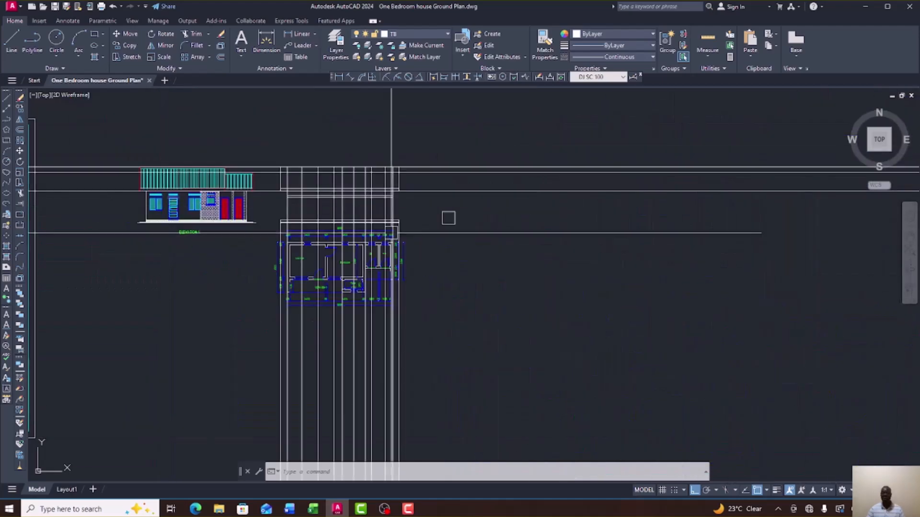
scroll(570, 218, "up", 4)
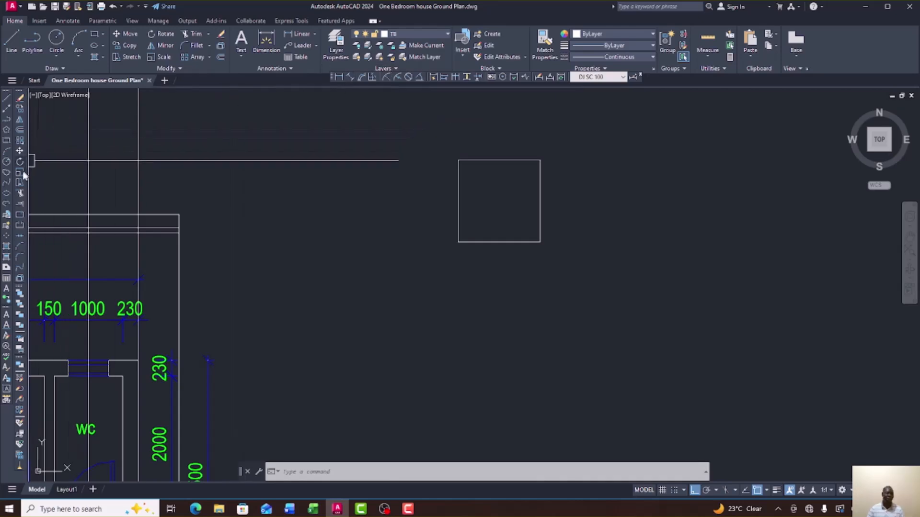
Offset the square 50 units inward to form the window's inner frame.
left_click(20, 129)
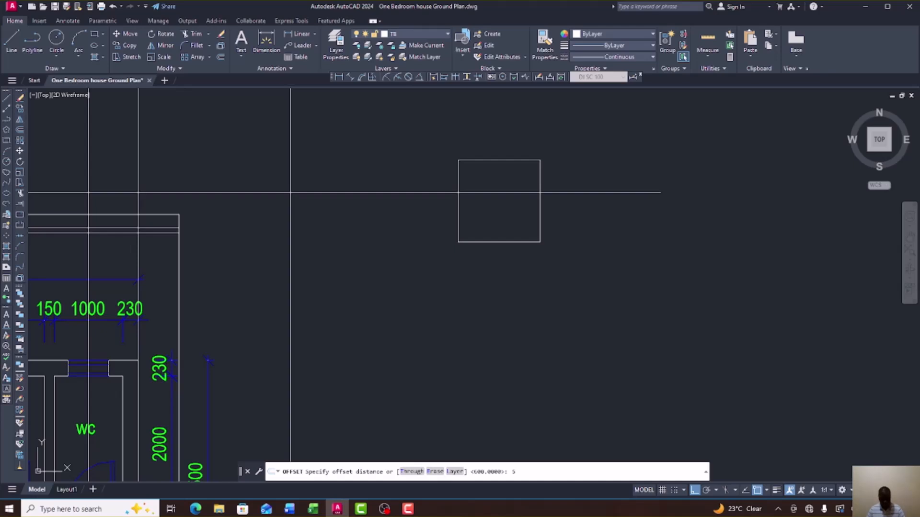
key("Return")
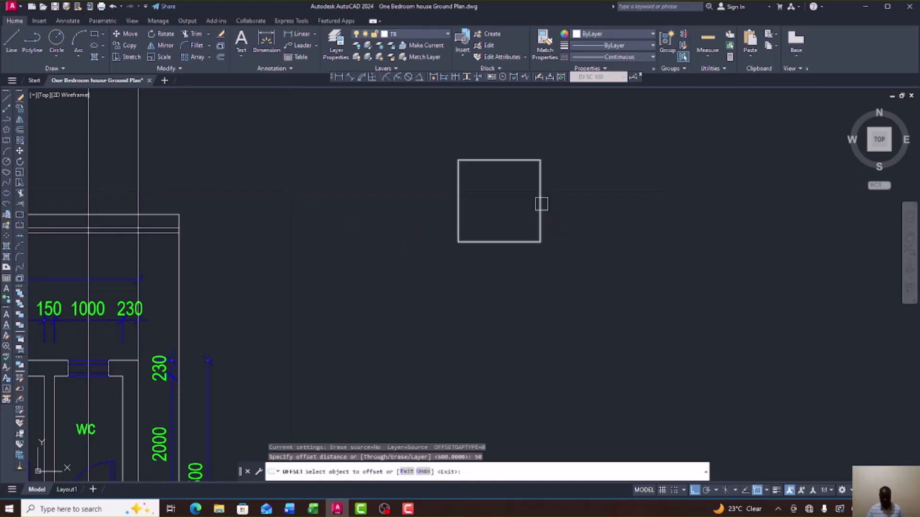
left_click(541, 204)
left_click(515, 202)
scroll(548, 175, "up", 4)
right_click(551, 181)
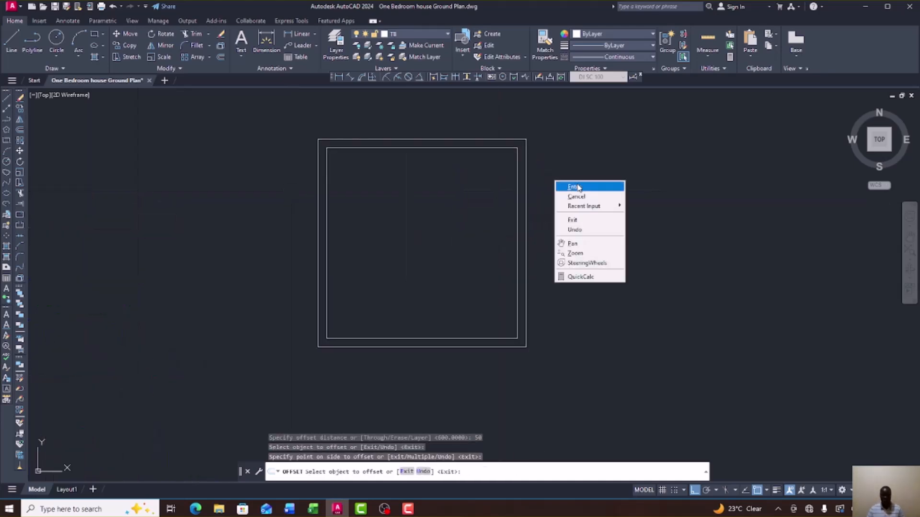
left_click(574, 186)
scroll(559, 196, "down", 4)
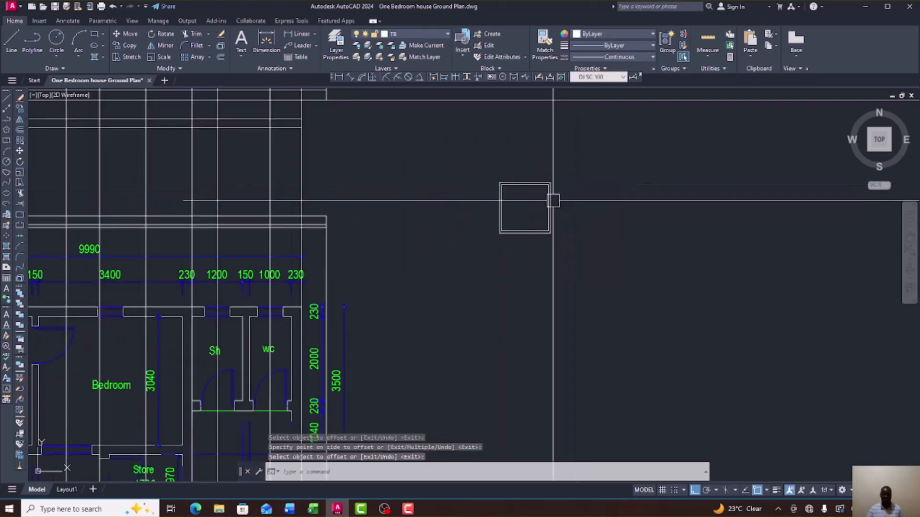
Draw a vertical divider line from the frame's top midpoint to its bottom midpoint.
left_click(11, 38)
scroll(553, 204, "up", 4)
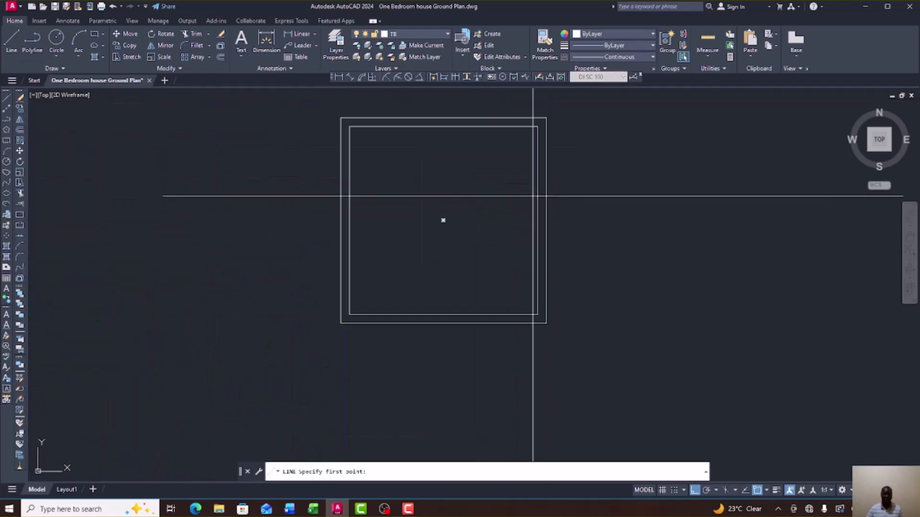
left_click(443, 118)
left_click(443, 314)
right_click(523, 284)
left_click(533, 291)
scroll(559, 246, "down", 4)
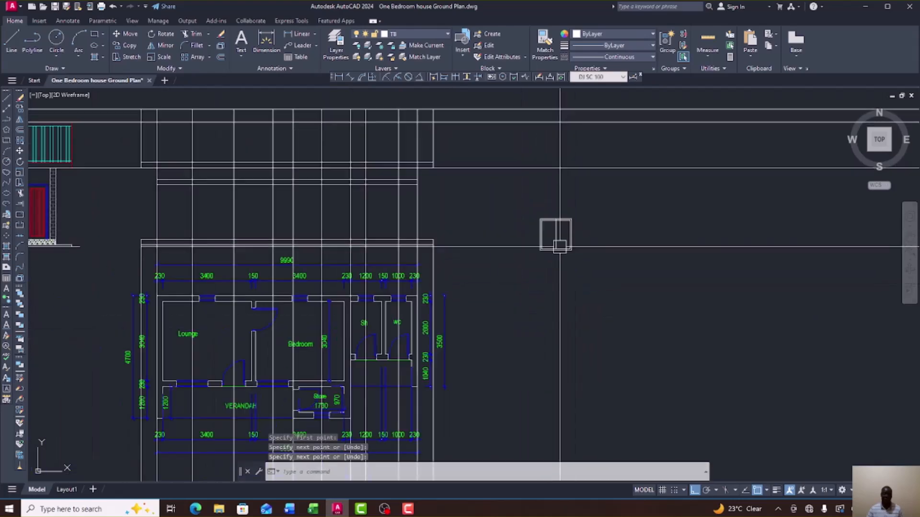
scroll(551, 245, "down", 3)
scroll(367, 239, "up", 5)
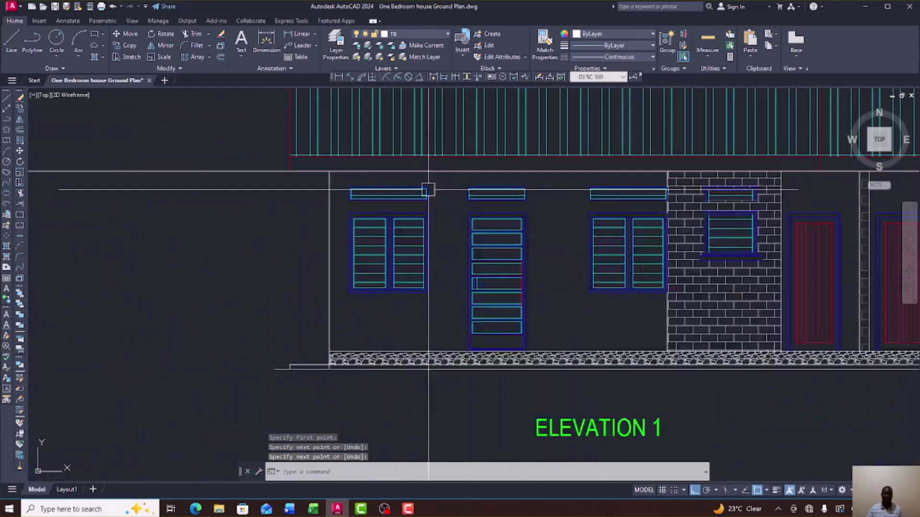
scroll(428, 190, "up", 2)
scroll(417, 244, "up", 3)
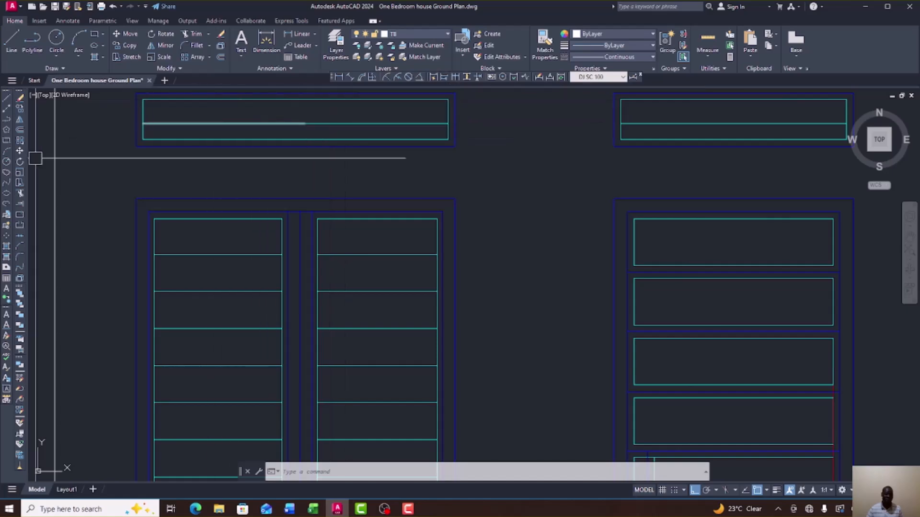
Measure the louvre slat spacing on the elevation's left window, reading 140.
left_click(296, 34)
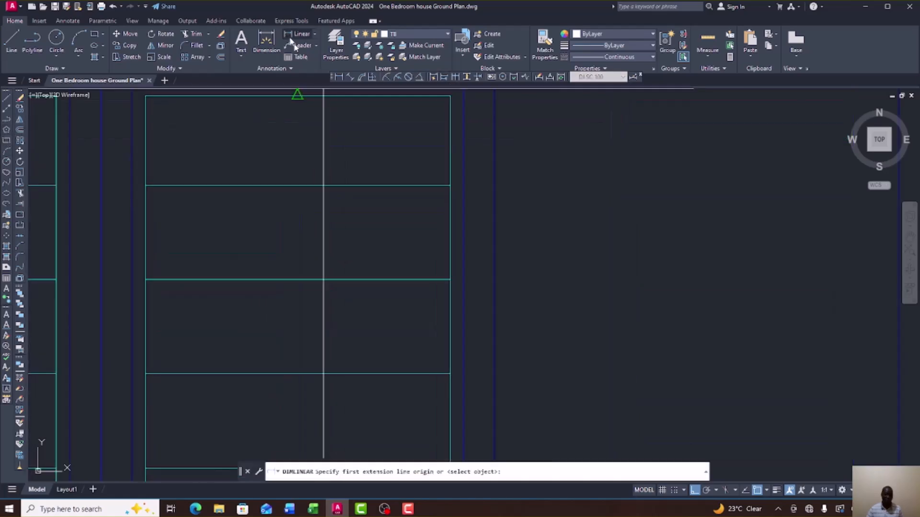
left_click(450, 280)
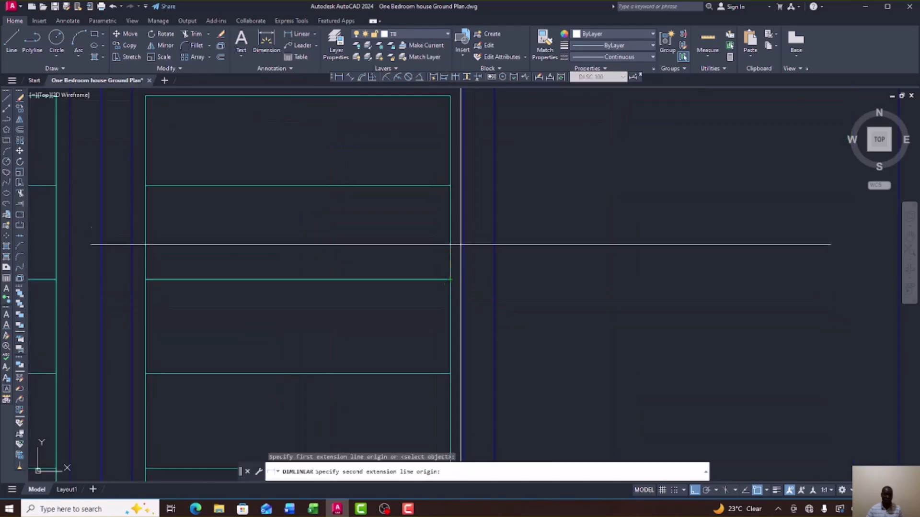
left_click(450, 185)
right_click(506, 226)
left_click(548, 231)
scroll(360, 198, "down", 4)
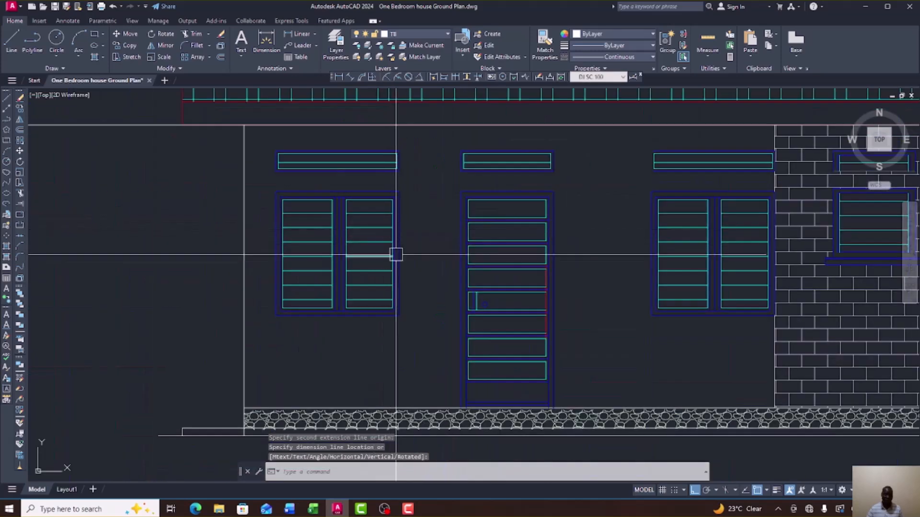
scroll(390, 312, "up", 2)
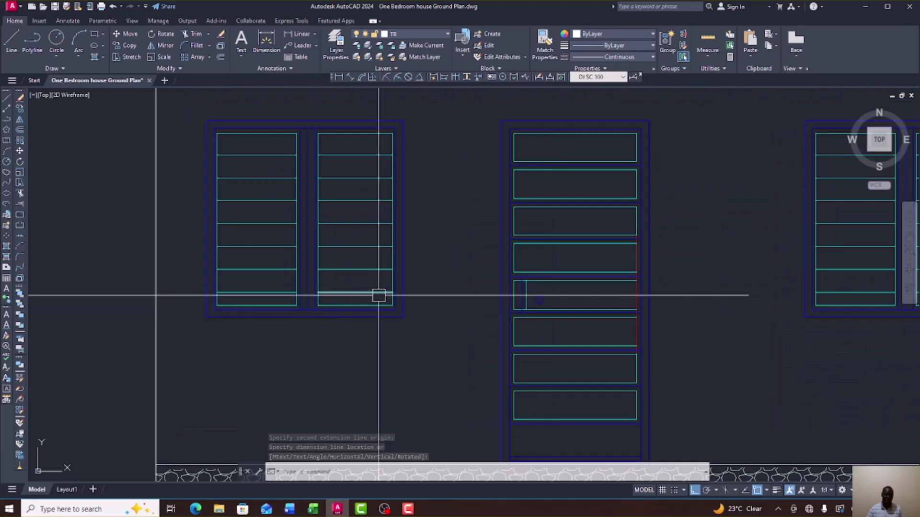
left_click(392, 300)
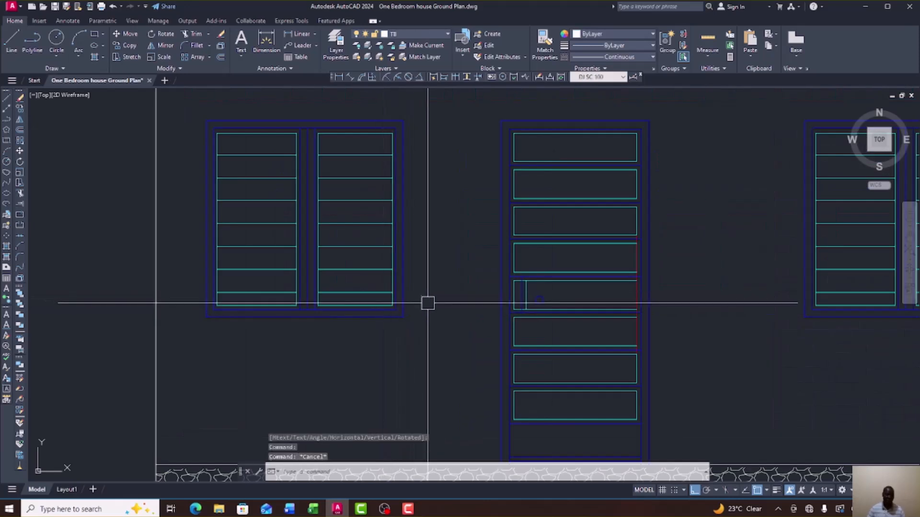
scroll(306, 132, "up", 4)
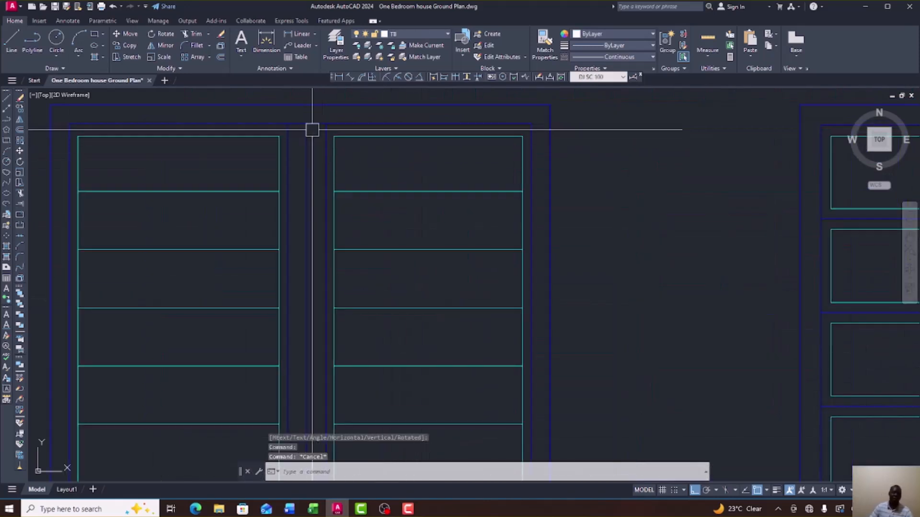
Measure the central mullion width as 46, then pan back to the new window outline.
left_click(289, 37)
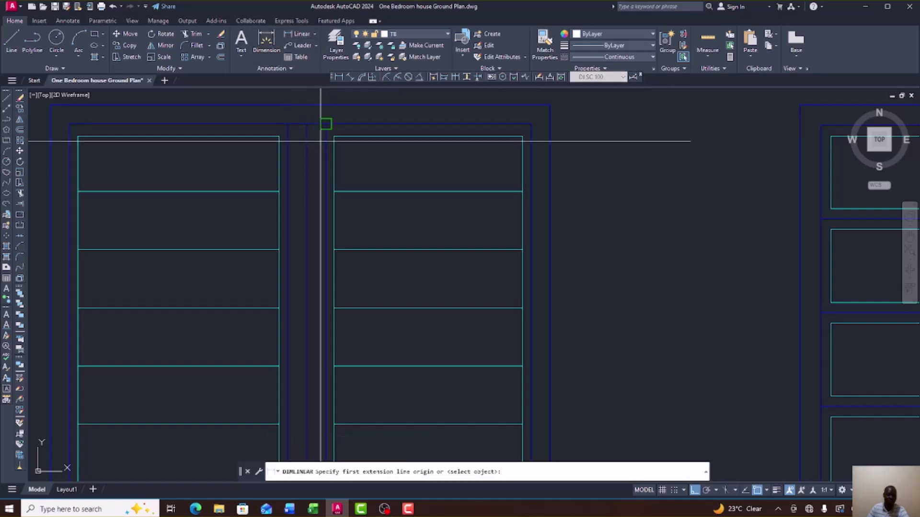
left_click(307, 124)
left_click(326, 124)
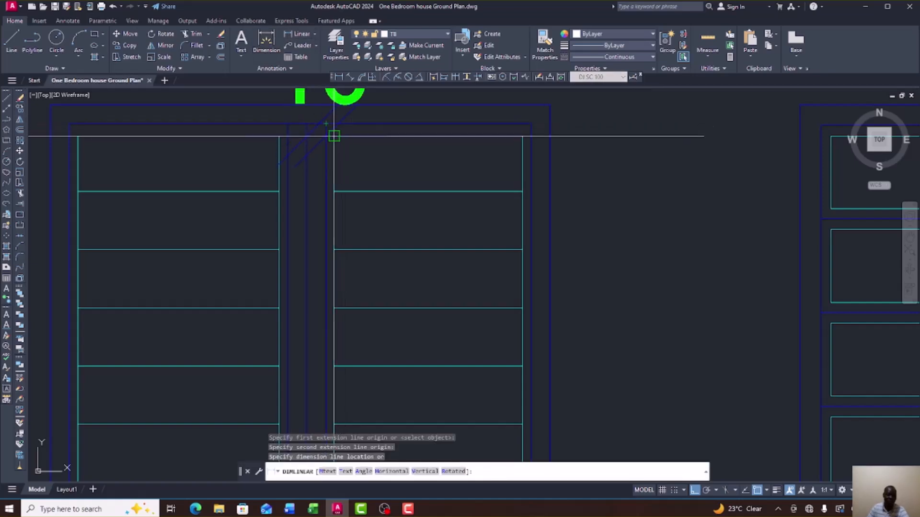
scroll(335, 148, "down", 2)
right_click(344, 171)
left_click(355, 175)
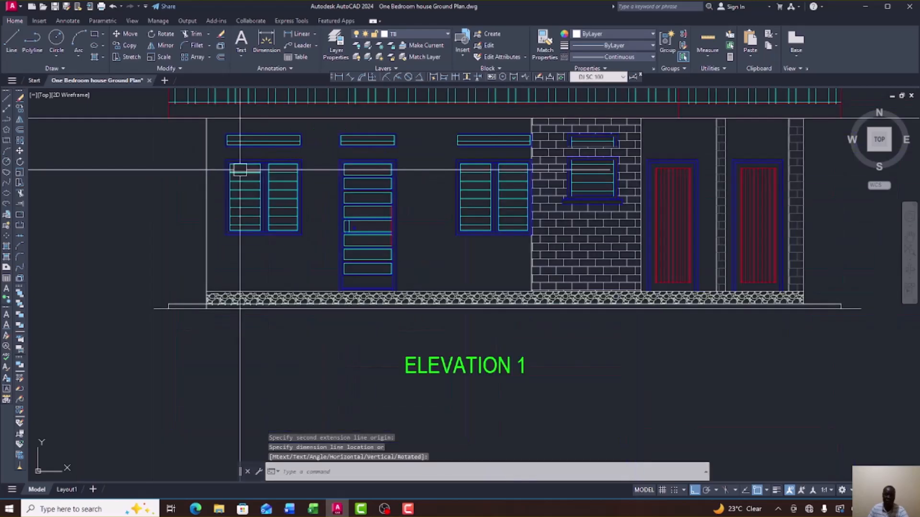
scroll(240, 169, "down", 5)
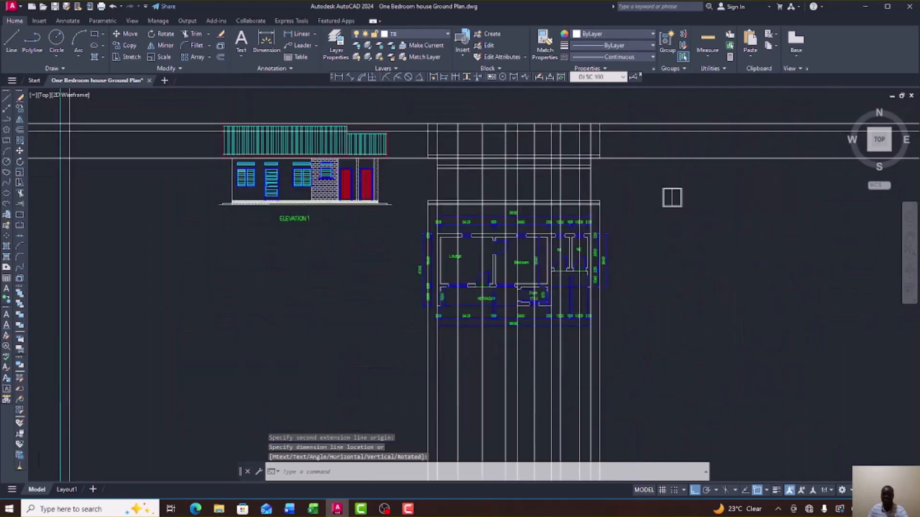
scroll(338, 180, "up", 6)
scroll(273, 163, "up", 3)
middle_click_drag(210, 157, 291, 179)
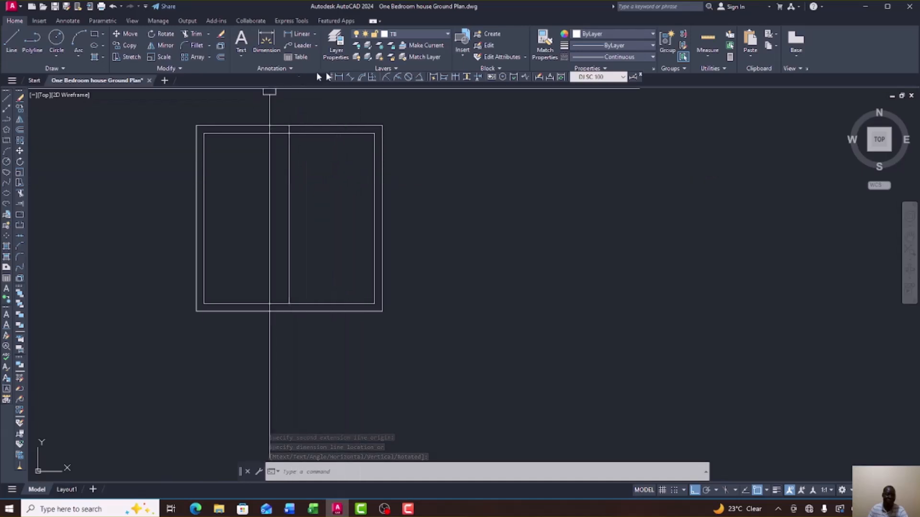
Offset the central divider 45 units to the right and to the left to form the mullion.
left_click(21, 129)
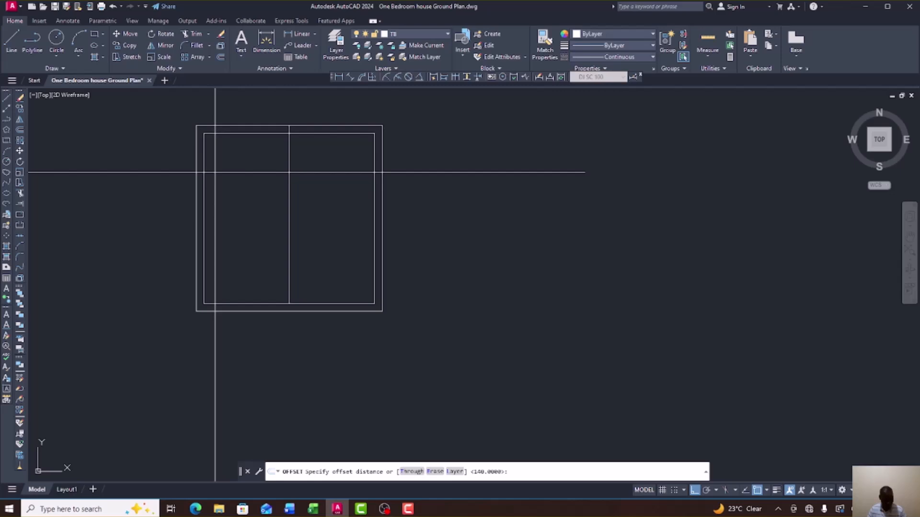
type("45")
key("Return")
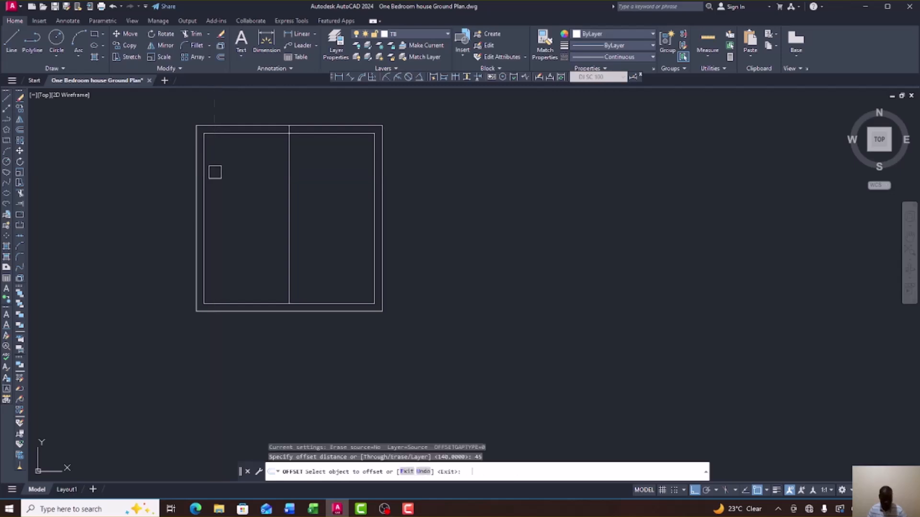
left_click(285, 194)
left_click(314, 192)
left_click(287, 188)
left_click(269, 187)
right_click(322, 180)
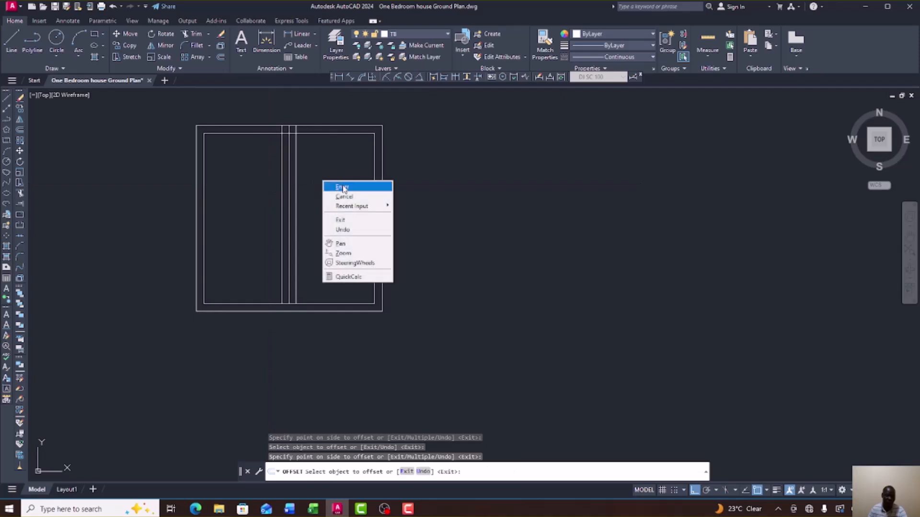
left_click(335, 185)
scroll(330, 168, "up", 2)
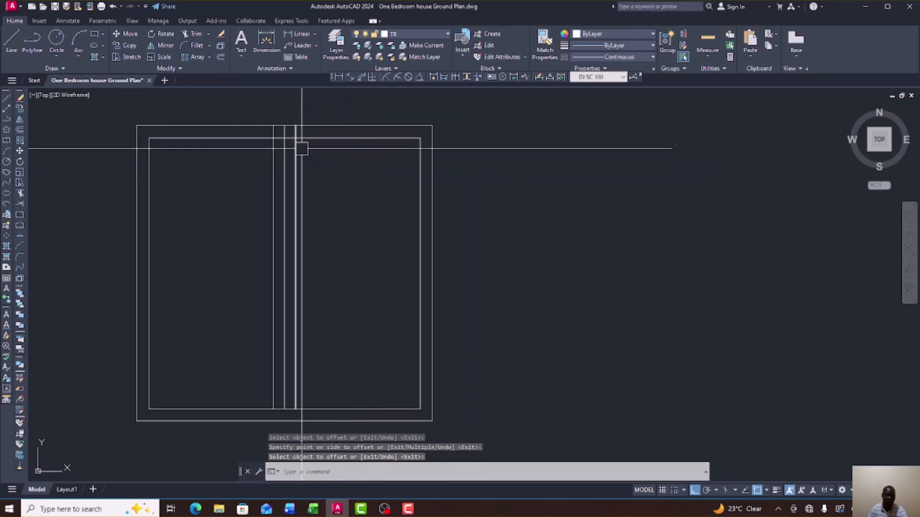
scroll(372, 247, "down", 4)
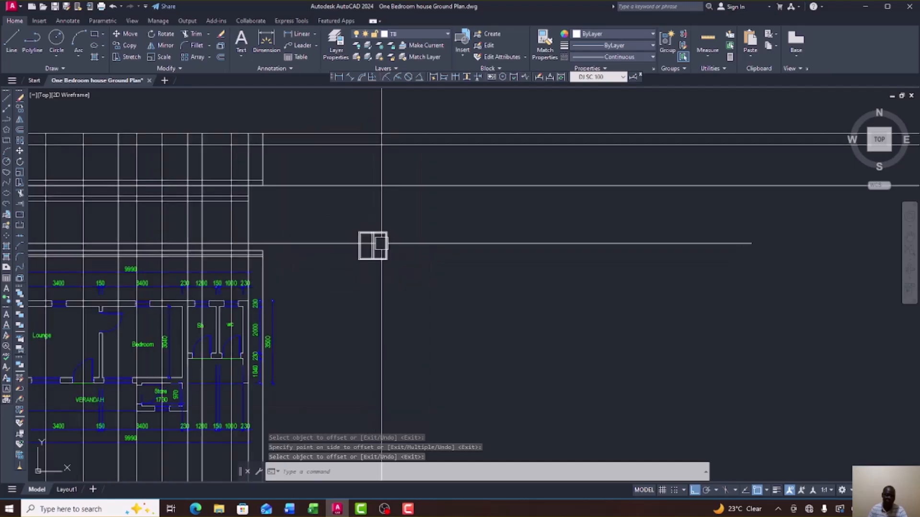
scroll(192, 224, "up", 3)
scroll(192, 225, "up", 4)
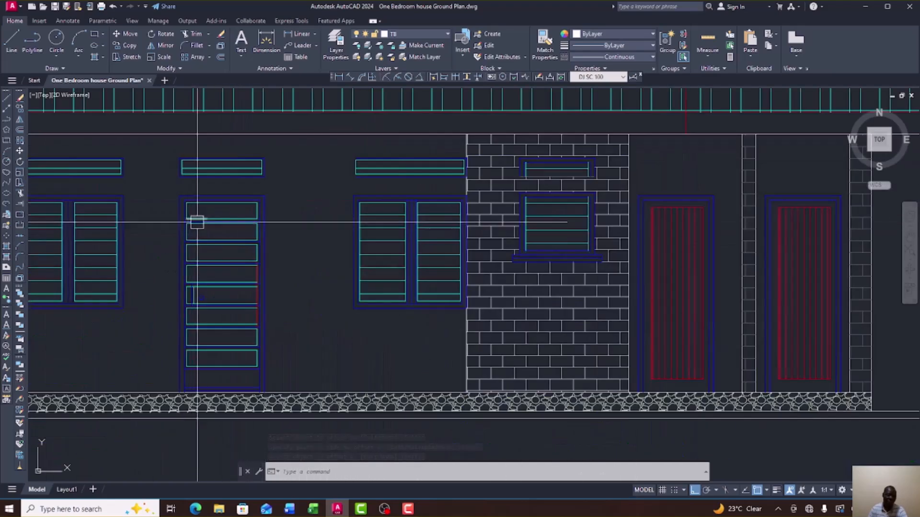
left_click(291, 37)
scroll(77, 251, "up", 4)
left_click(177, 161)
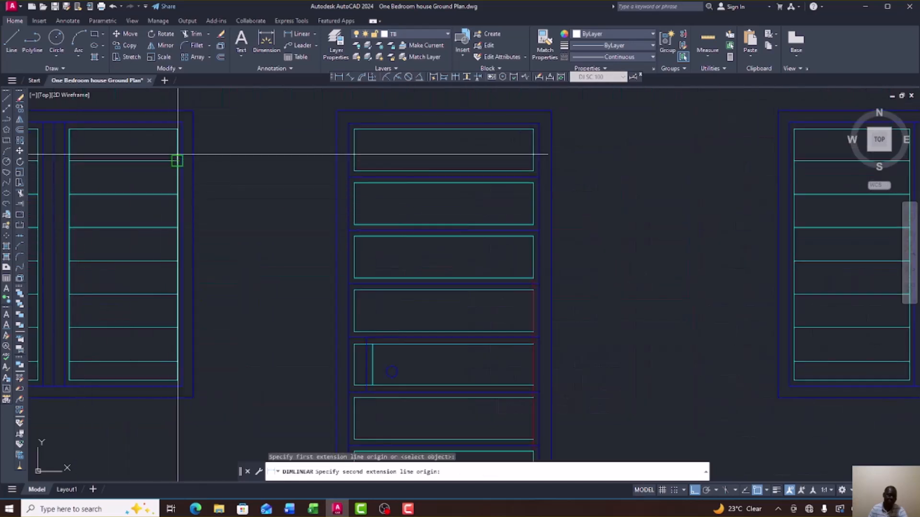
left_click(178, 129)
right_click(248, 170)
left_click(266, 175)
left_click(291, 37)
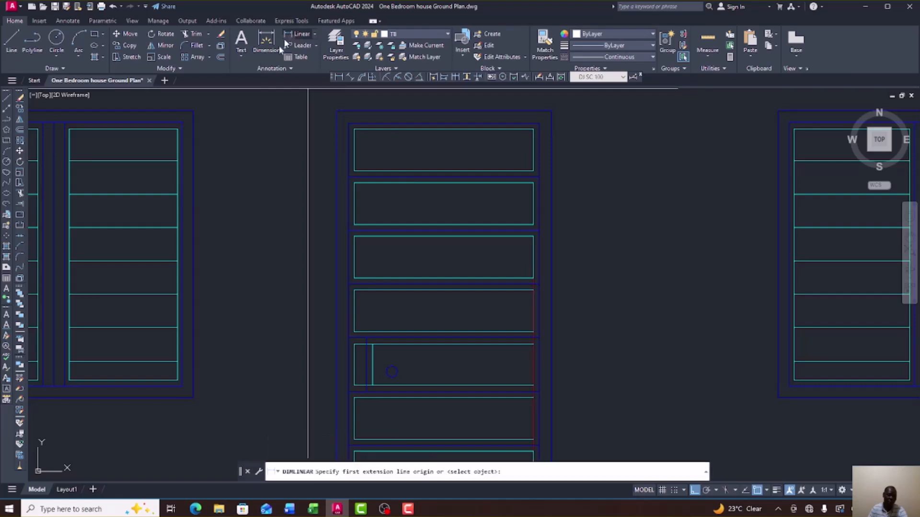
left_click(178, 129)
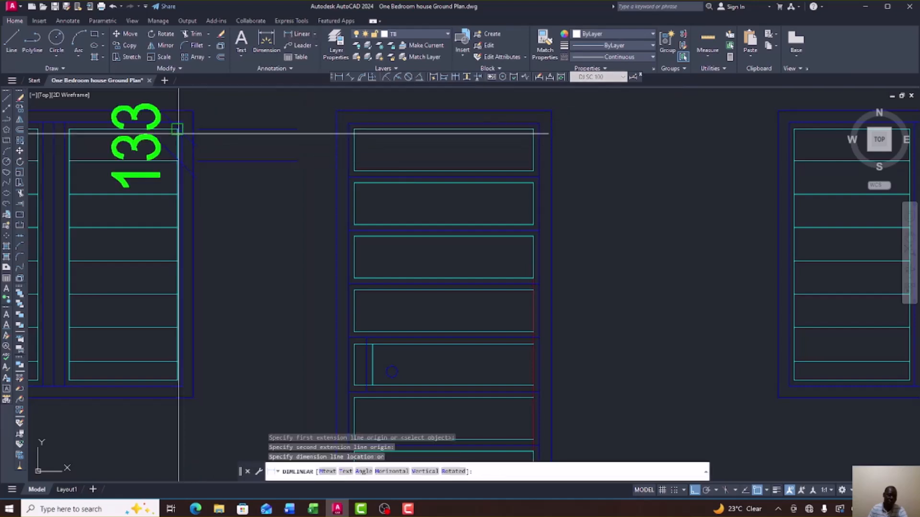
scroll(218, 150, "up", 2)
scroll(246, 215, "down", 2)
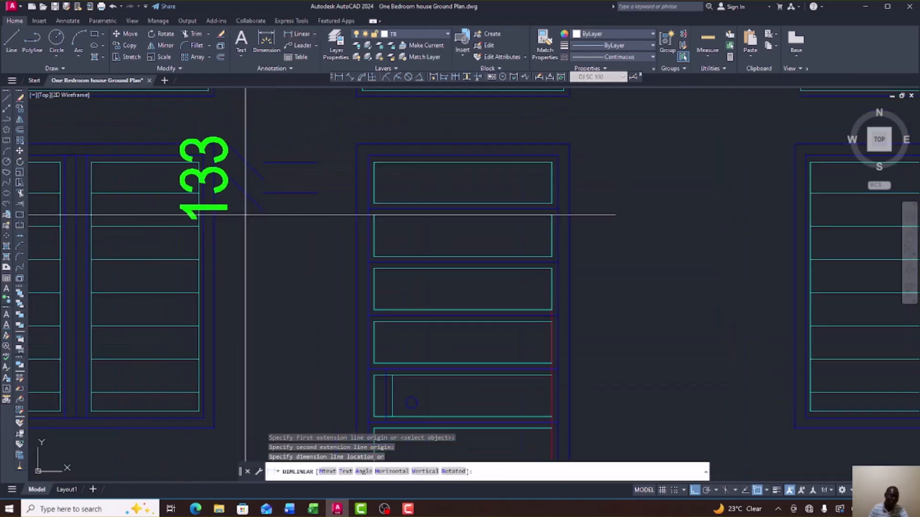
right_click(256, 211)
Finish the previous measurement and deselect the new window outline.
left_click(276, 219)
scroll(249, 210, "down", 6)
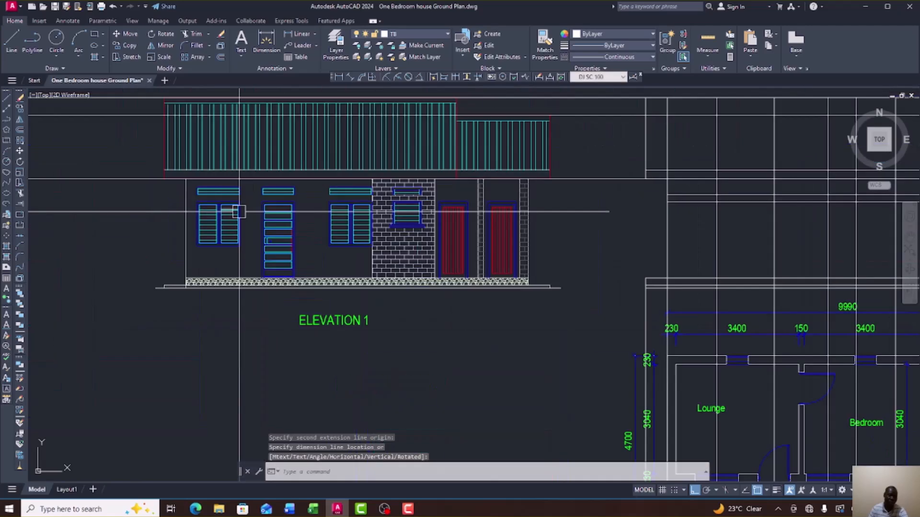
scroll(325, 220, "up", 3)
scroll(361, 206, "up", 8)
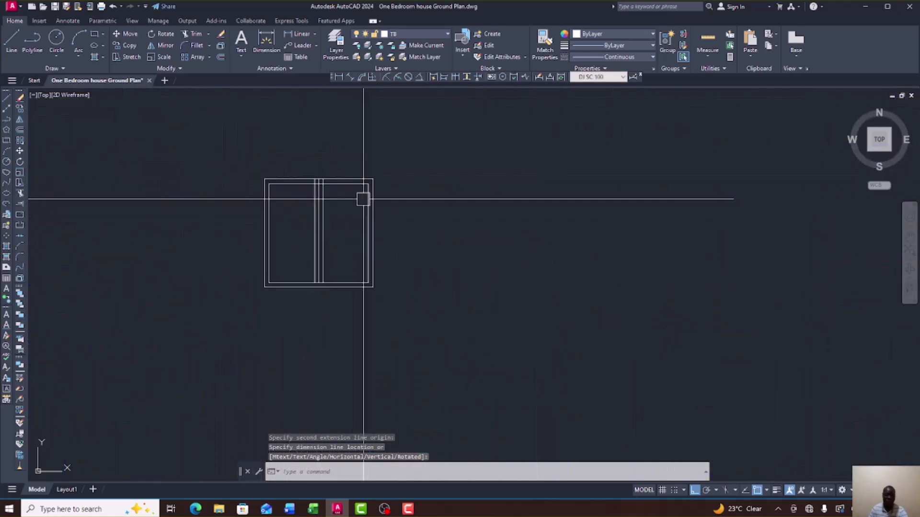
left_click(326, 178)
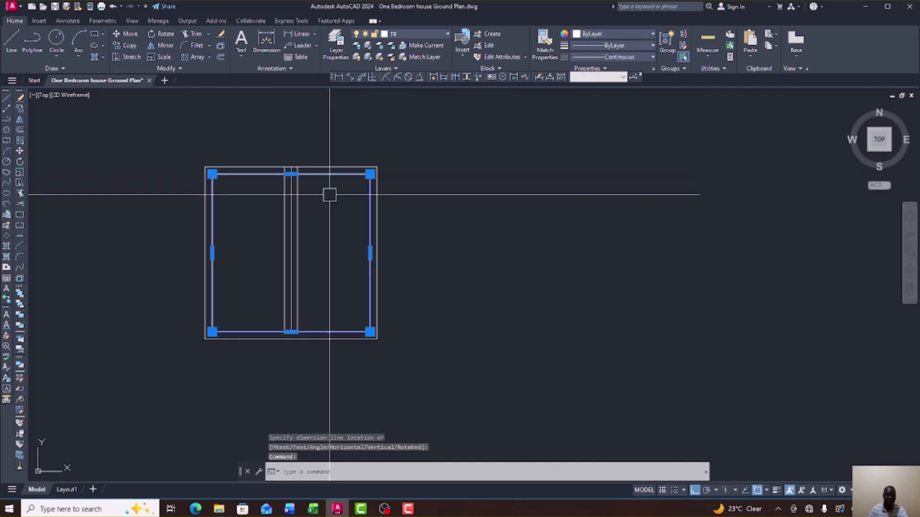
key("Escape")
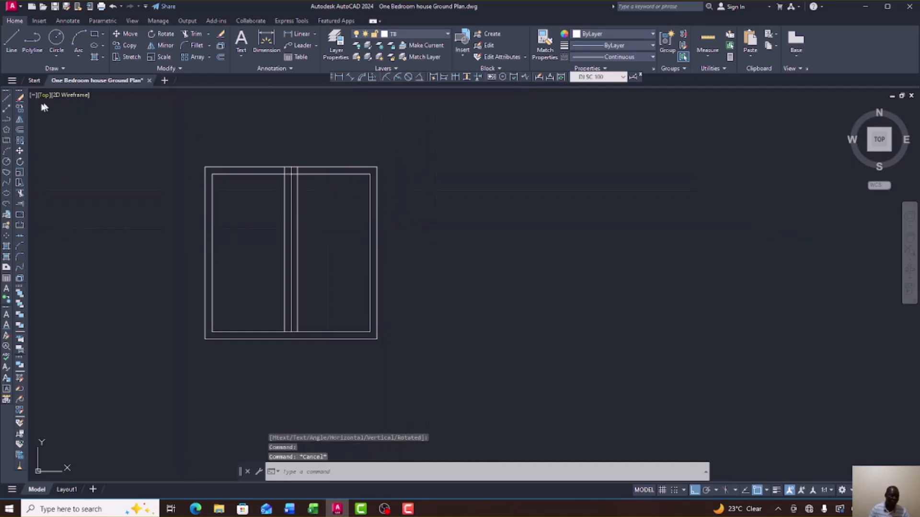
Draw a horizontal line ending at the window's inner top-right corner.
left_click(6, 100)
scroll(273, 185, "up", 3)
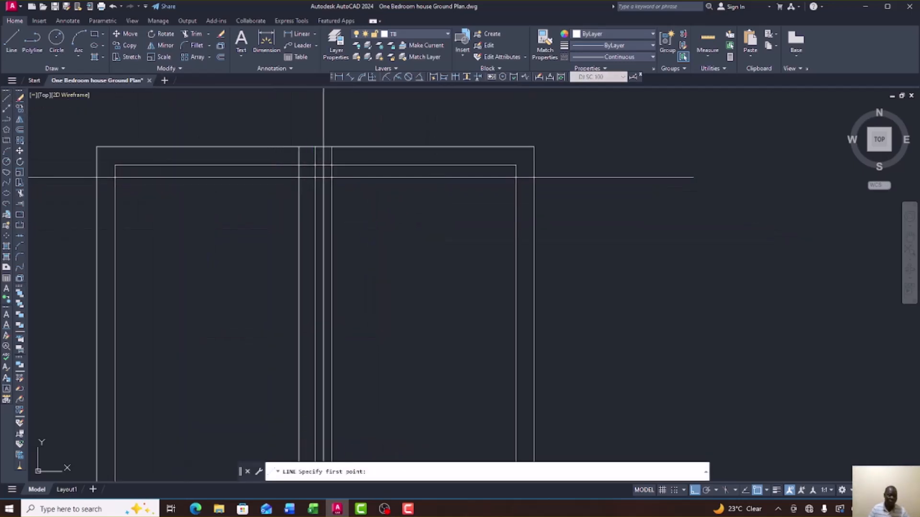
left_click(329, 166)
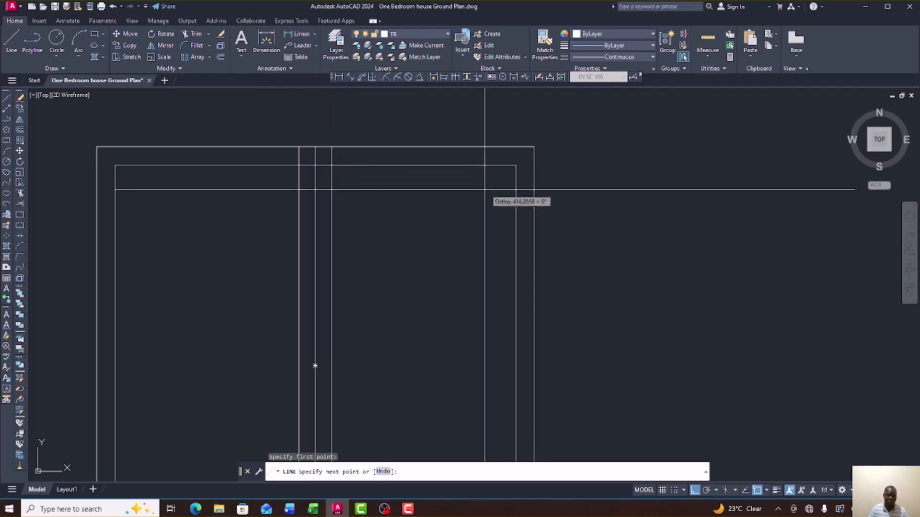
left_click(516, 165)
right_click(504, 200)
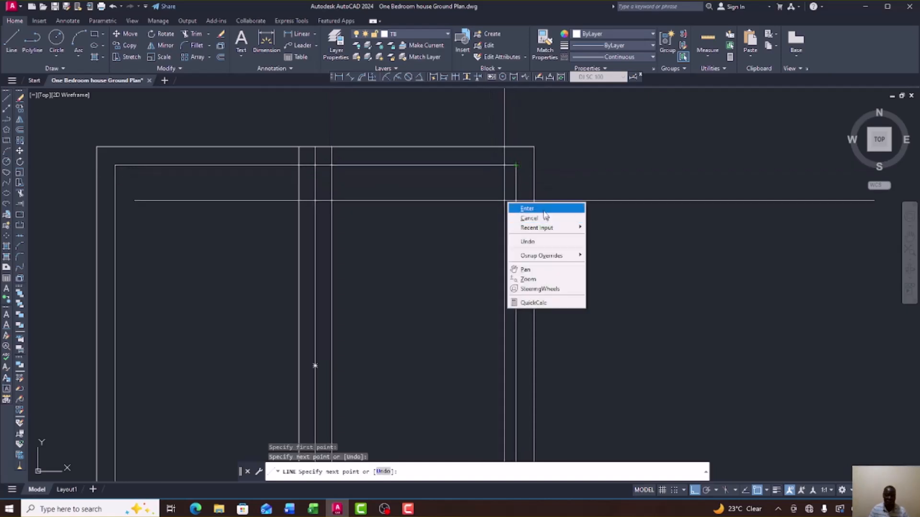
left_click(544, 212)
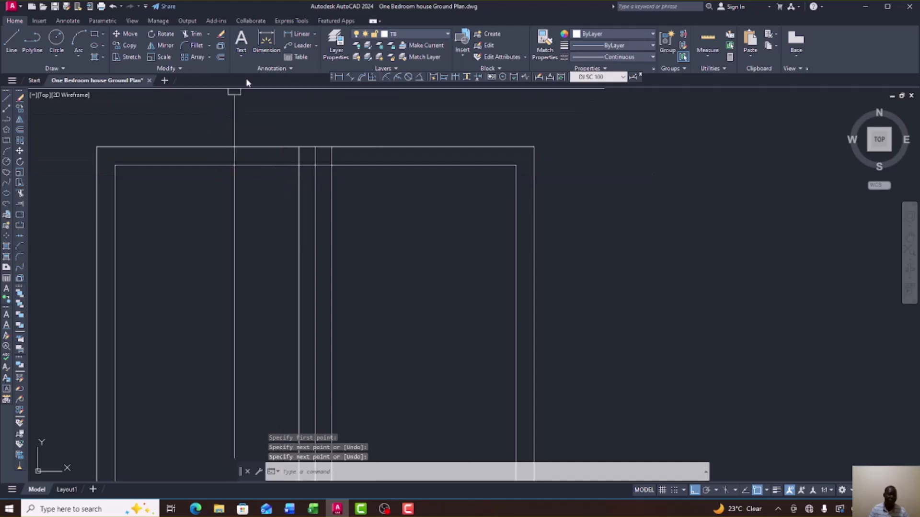
left_click(20, 128)
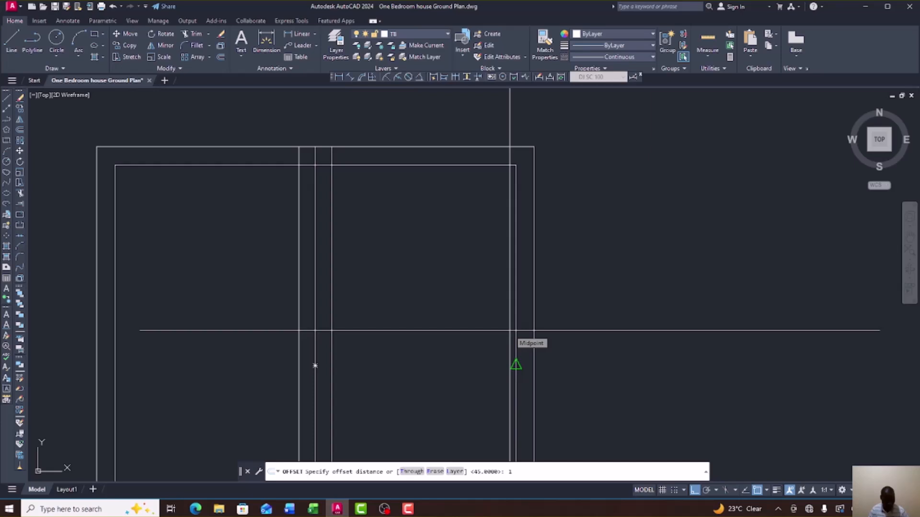
Offset the inner top edge repeatedly downward at 135 spacing to create the right-pane louvre slats.
key("Return")
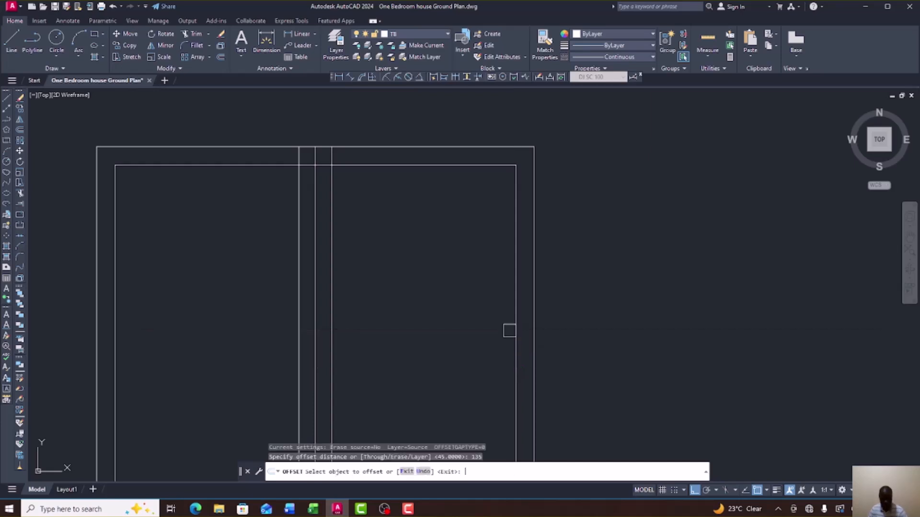
left_click(461, 168)
left_click(452, 259)
left_click(454, 216)
left_click(450, 239)
scroll(489, 183, "down", 3)
scroll(489, 184, "down", 2)
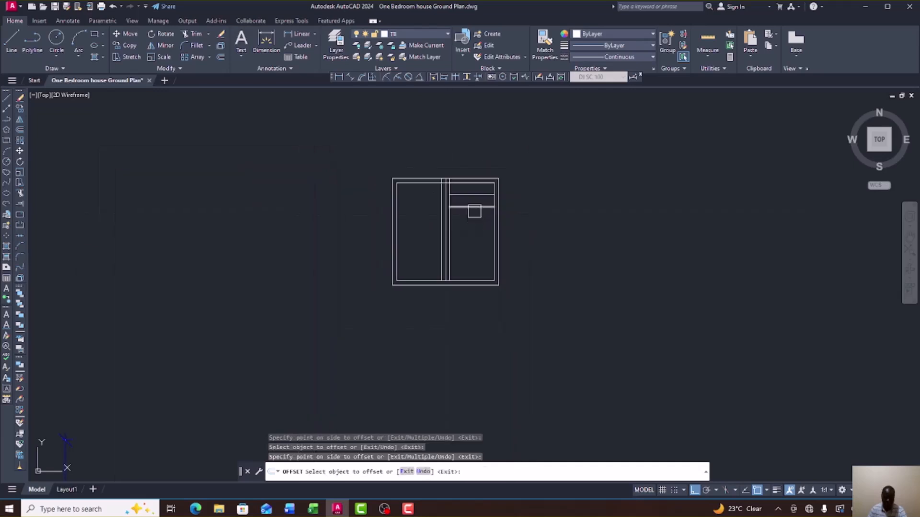
left_click(474, 210)
left_click(472, 240)
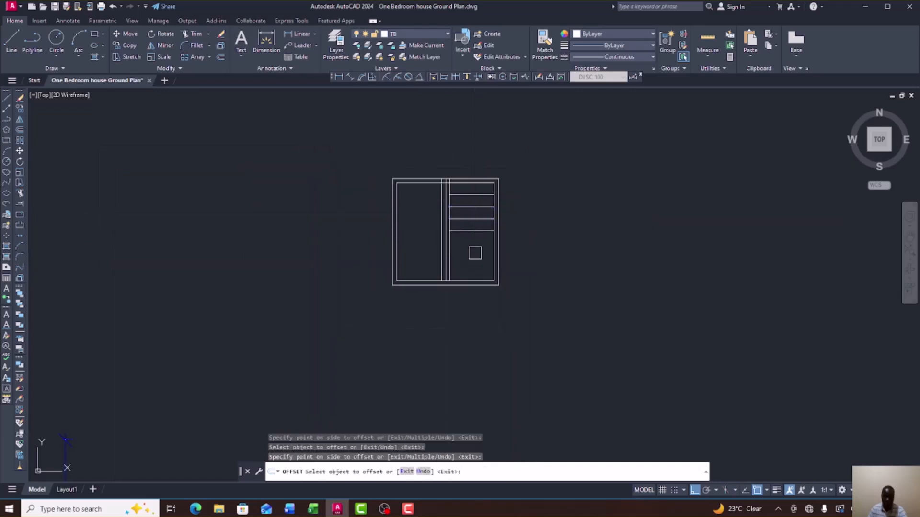
left_click(473, 232)
left_click(474, 261)
left_click(473, 255)
left_click(473, 268)
Finish the offset and window-select all seven slat lines.
scroll(474, 272, "up", 5)
scroll(467, 290, "down", 5)
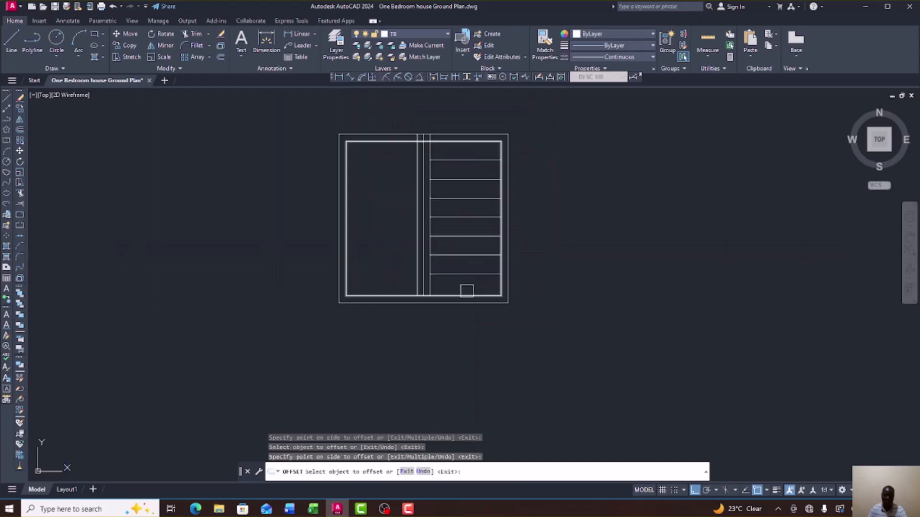
right_click(571, 239)
left_click(582, 246)
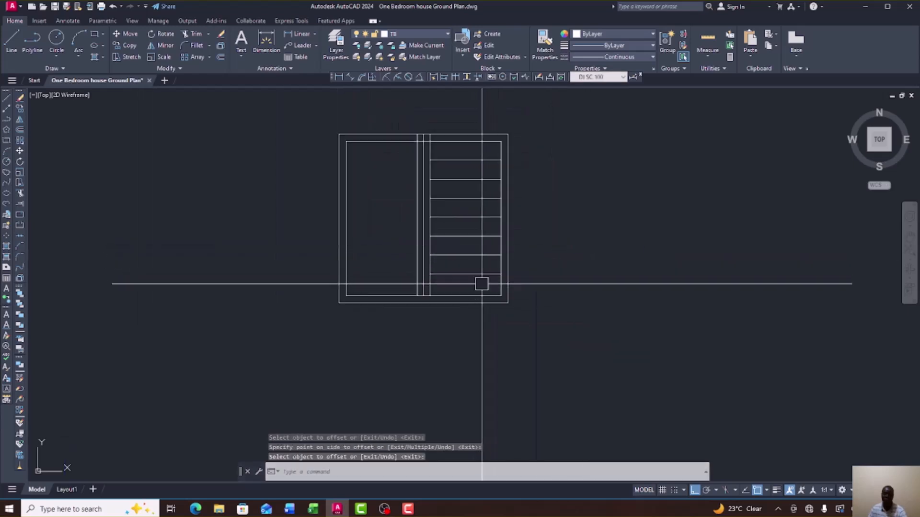
left_click(482, 284)
left_click(457, 157)
scroll(458, 158, "up", 3)
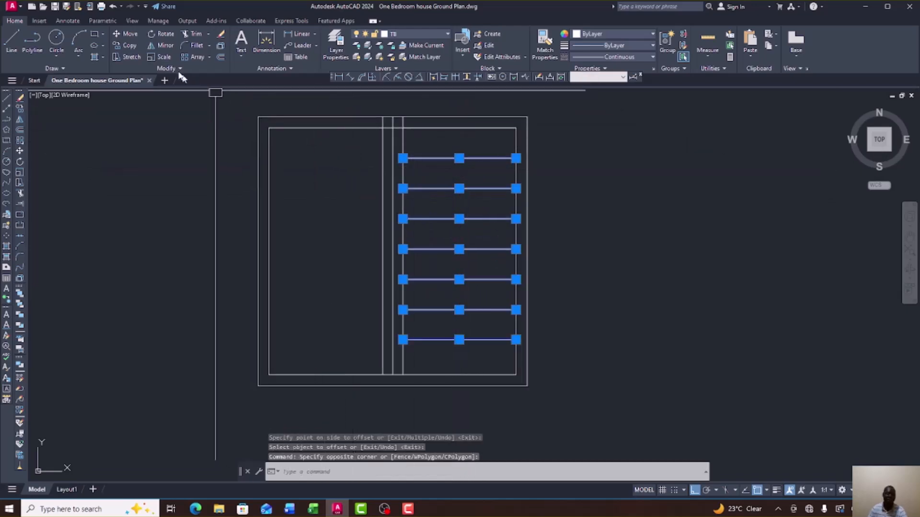
Mirror the slats across the mullion, then undo the result.
left_click(152, 47)
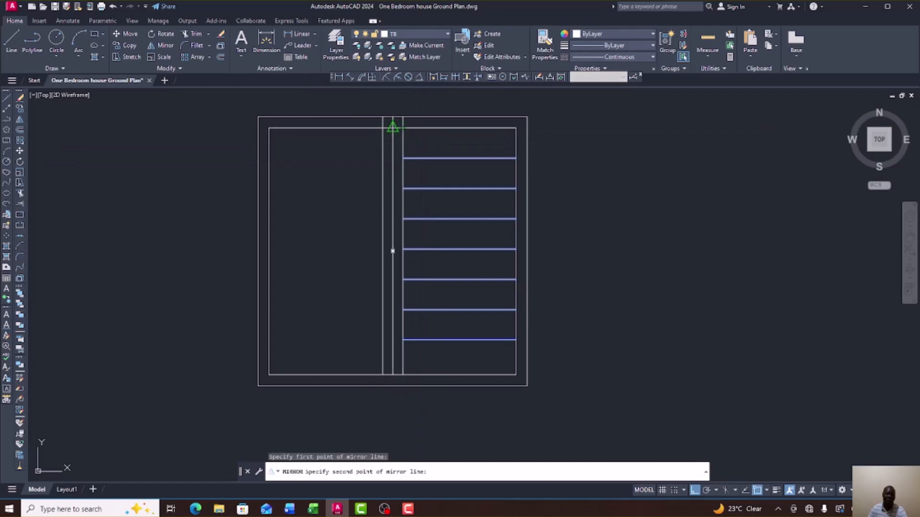
left_click(393, 376)
right_click(399, 373)
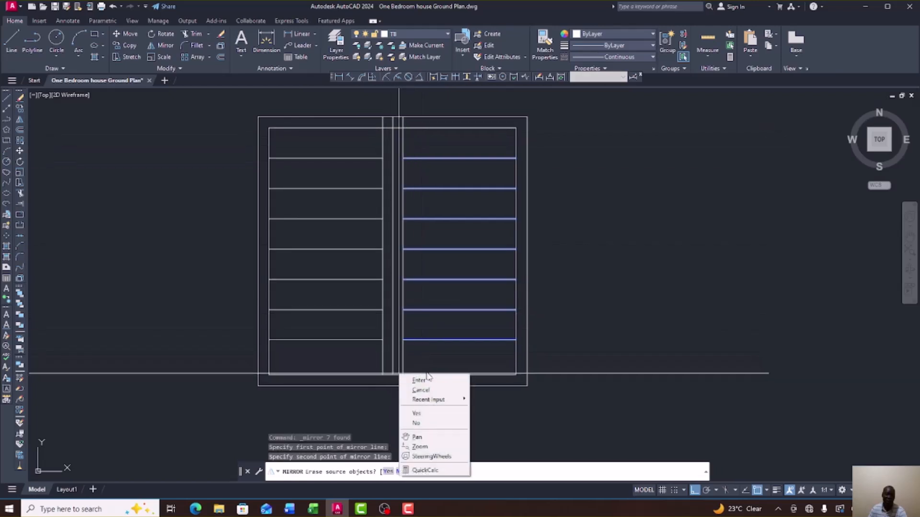
left_click(430, 379)
scroll(481, 235, "down", 3)
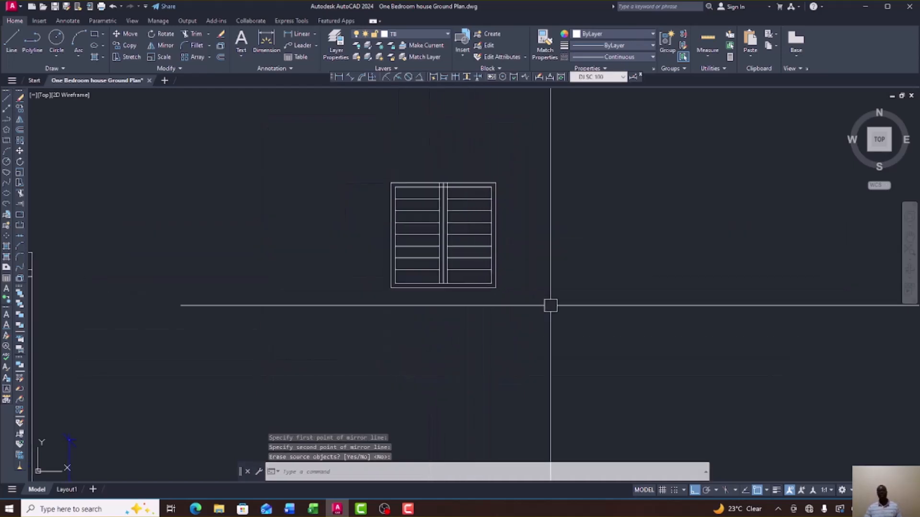
left_click(113, 7)
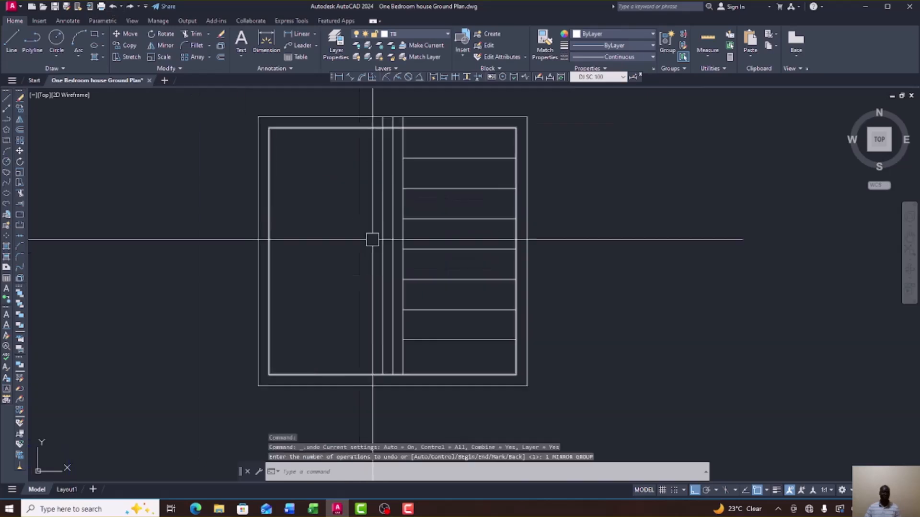
Reselect the seven slats and mirror them across the mullion, keeping the originals.
left_click(499, 360)
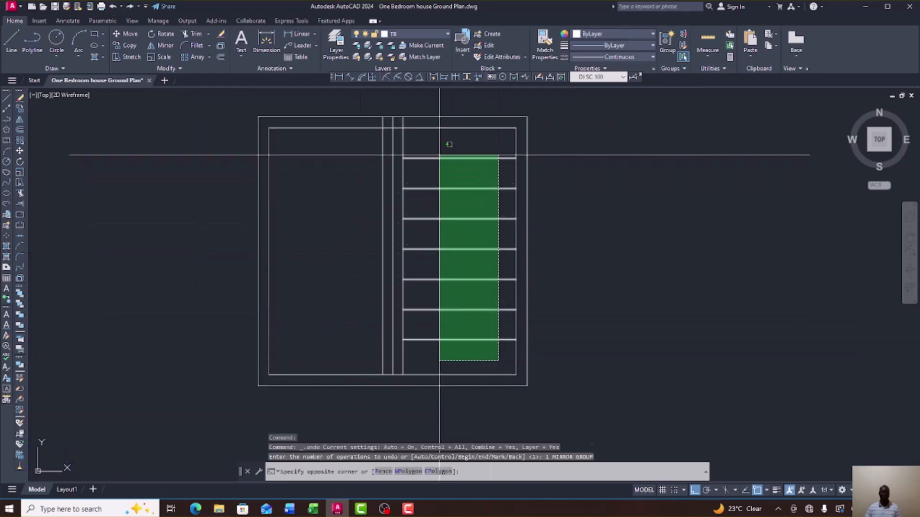
left_click(448, 154)
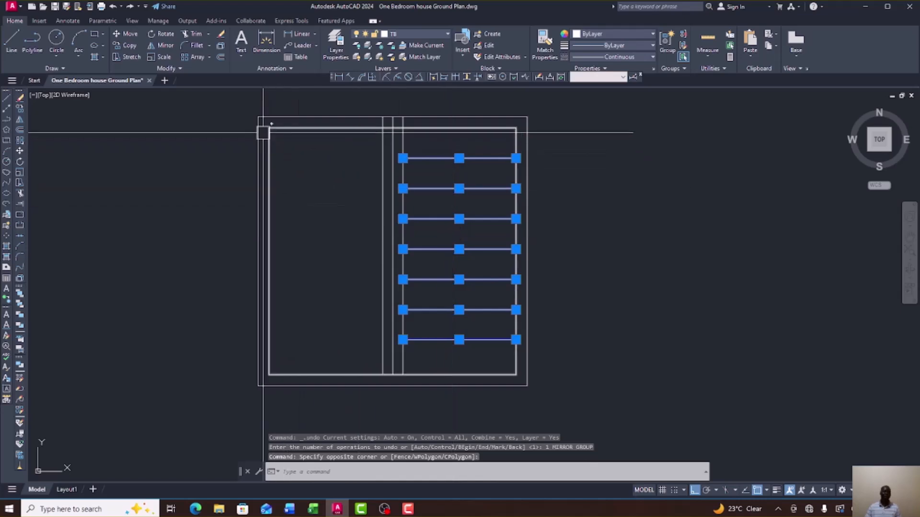
left_click(150, 45)
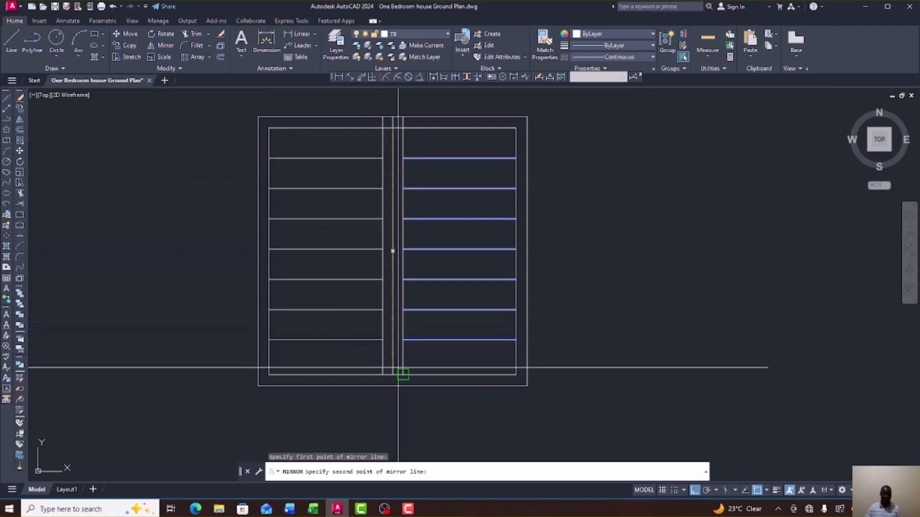
left_click(393, 375)
right_click(398, 371)
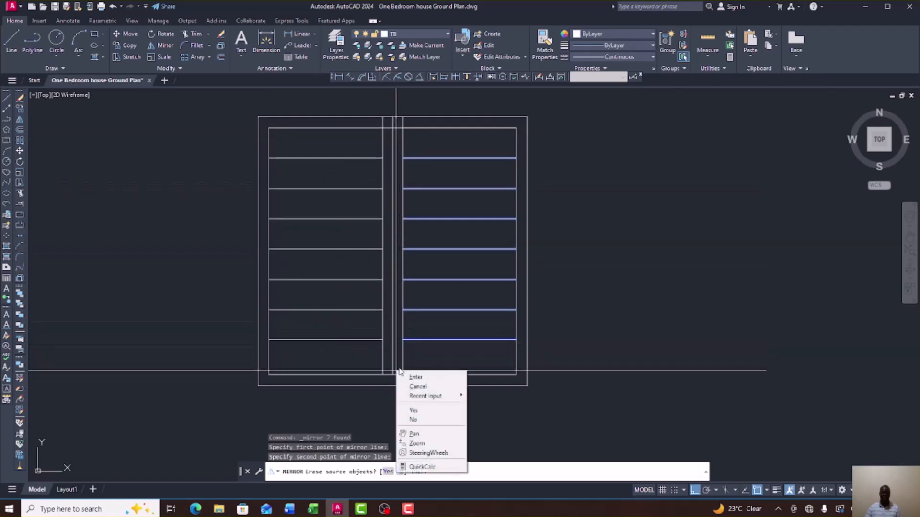
left_click(422, 379)
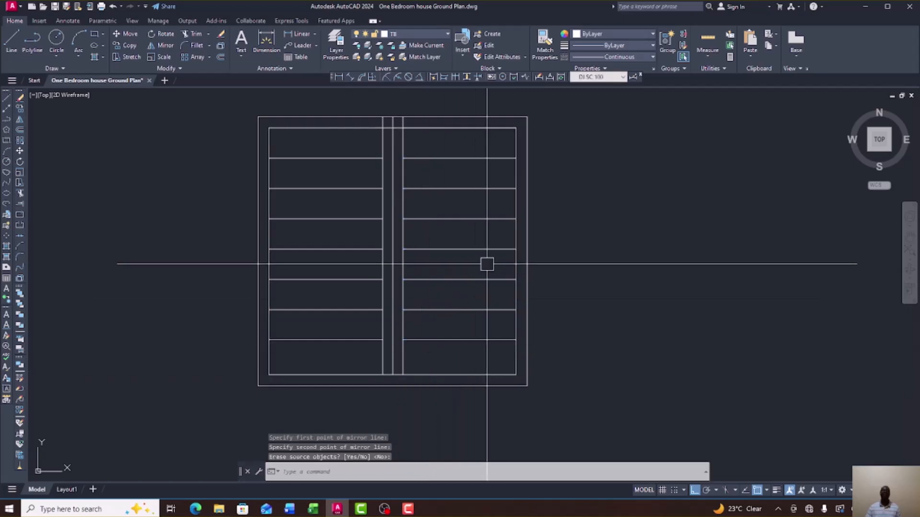
scroll(487, 263, "down", 4)
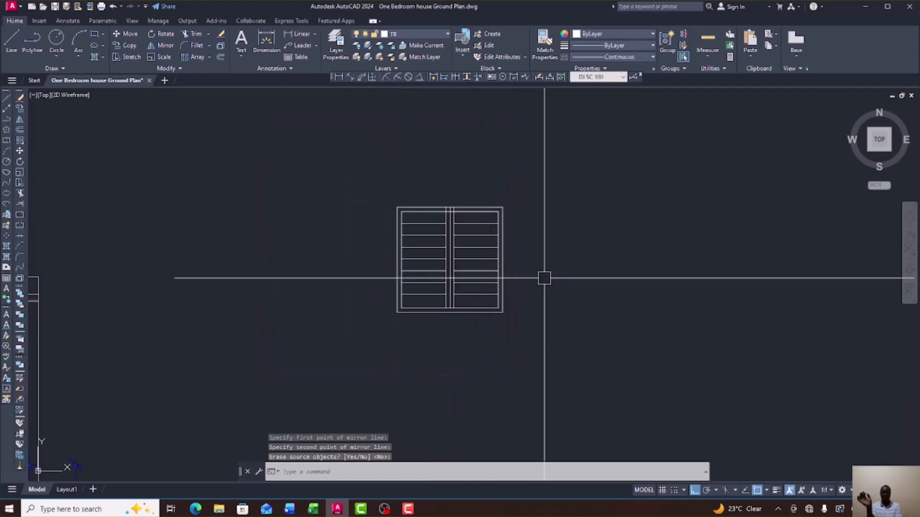
scroll(489, 249, "up", 6)
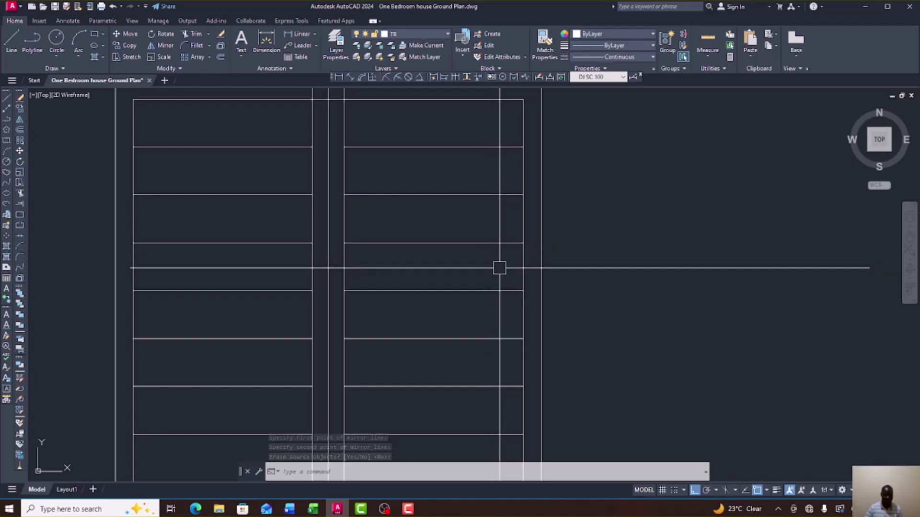
scroll(503, 249, "down", 5)
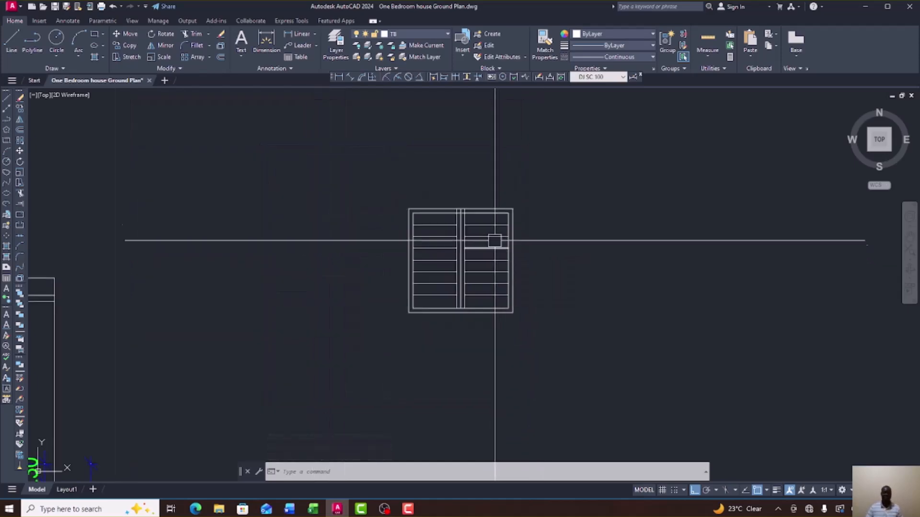
scroll(492, 218, "down", 4)
scroll(492, 218, "down", 3)
scroll(594, 234, "up", 2)
scroll(265, 222, "up", 8)
scroll(265, 222, "down", 8)
scroll(245, 225, "up", 8)
scroll(284, 228, "up", 2)
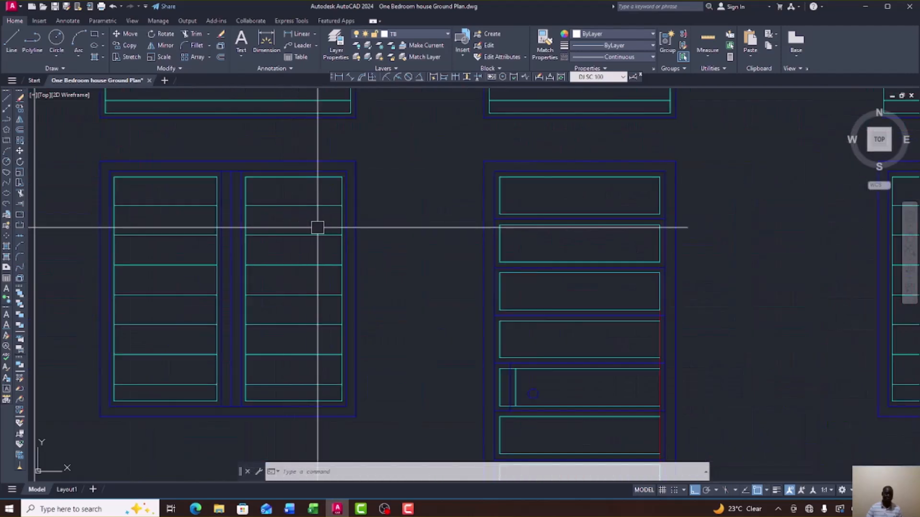
scroll(318, 228, "down", 5)
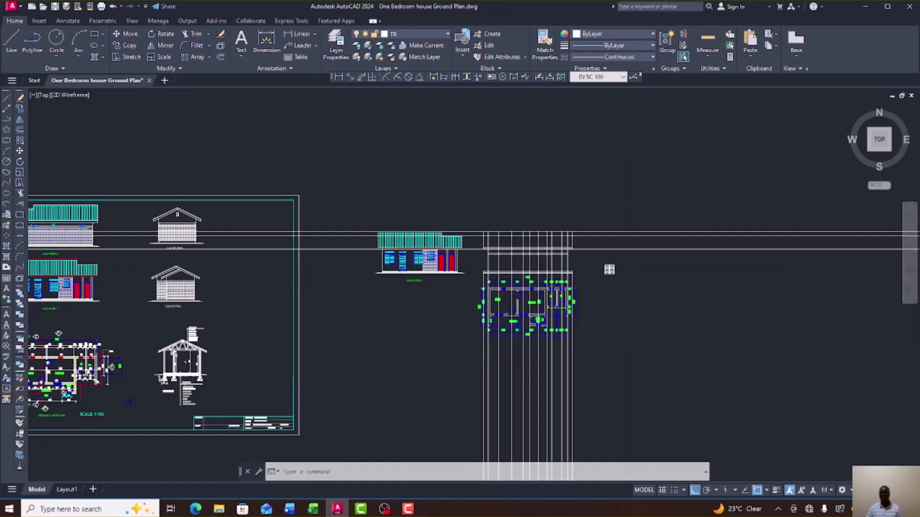
scroll(626, 267, "up", 4)
scroll(535, 247, "up", 8)
scroll(509, 247, "down", 4)
scroll(534, 184, "up", 9)
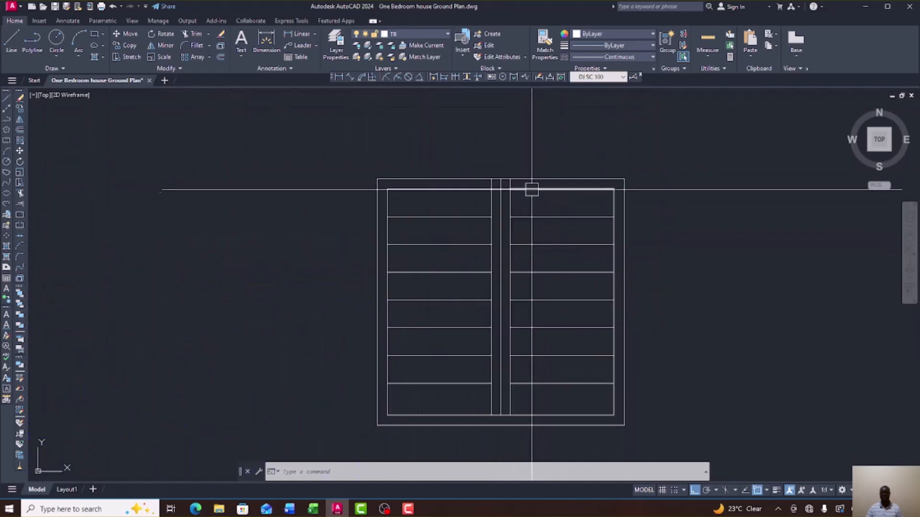
scroll(475, 162, "down", 5)
scroll(500, 175, "up", 1)
scroll(493, 159, "up", 6)
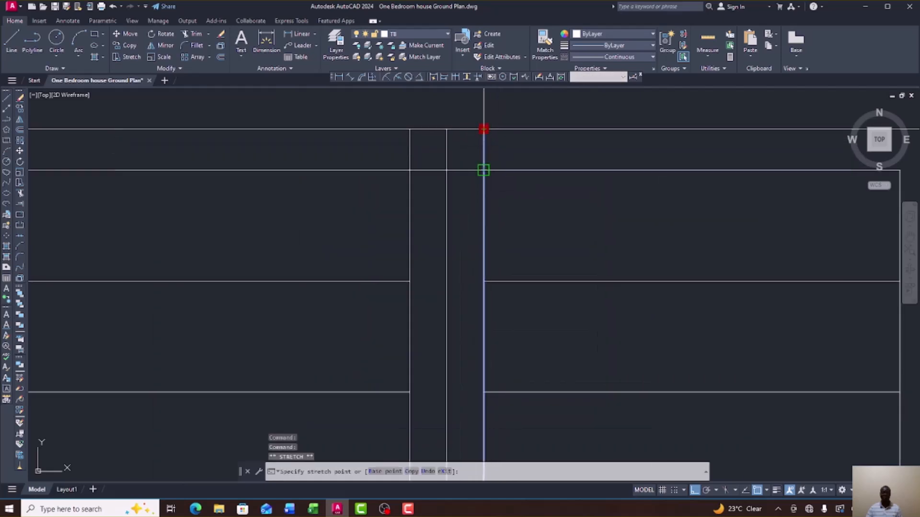
Grip-stretch the window's two mullion lines up to meet the top of the outer frame.
left_click(483, 170)
scroll(522, 158, "down", 3)
scroll(475, 162, "up", 3)
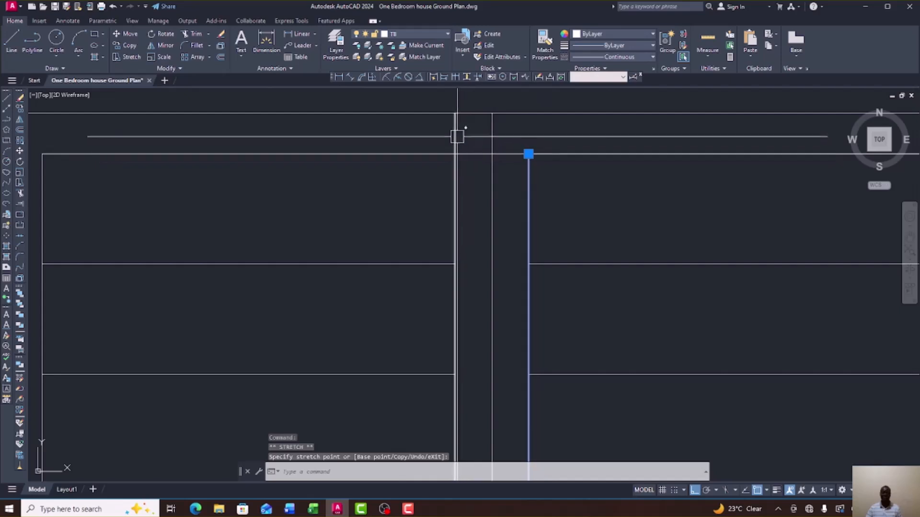
left_click(455, 120)
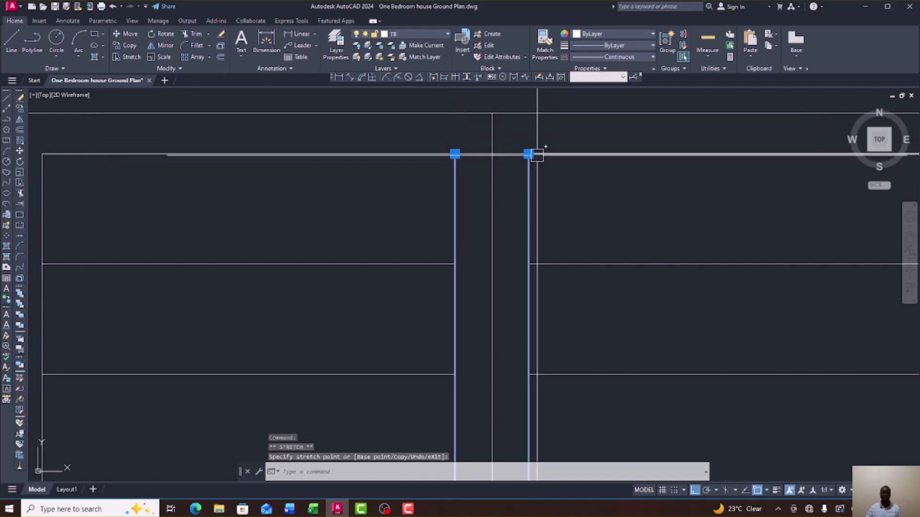
scroll(536, 158, "down", 3)
key("Escape")
scroll(522, 115, "down", 3)
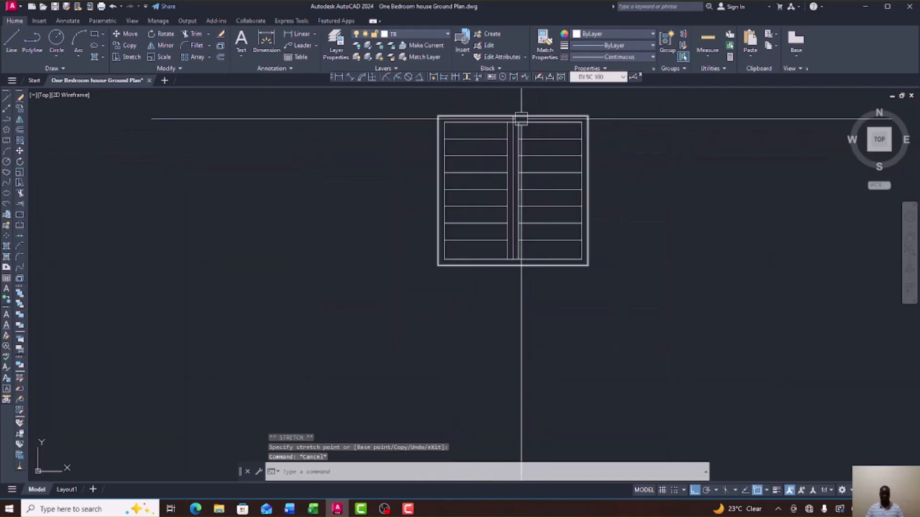
scroll(534, 237, "up", 3)
scroll(521, 261, "down", 4)
scroll(503, 219, "up", 2)
scroll(515, 165, "up", 3)
scroll(455, 174, "down", 6)
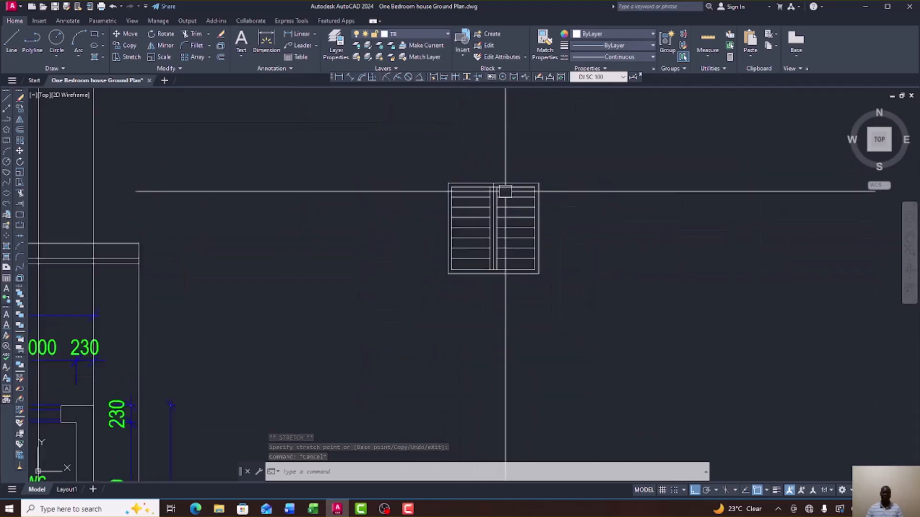
scroll(365, 198, "up", 8)
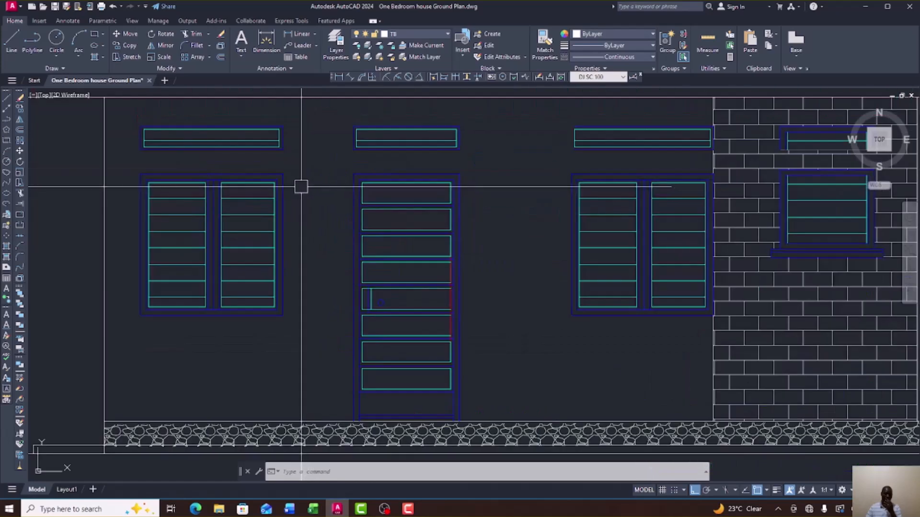
scroll(534, 232, "down", 5)
scroll(599, 232, "down", 3)
scroll(639, 240, "up", 6)
scroll(328, 169, "up", 8)
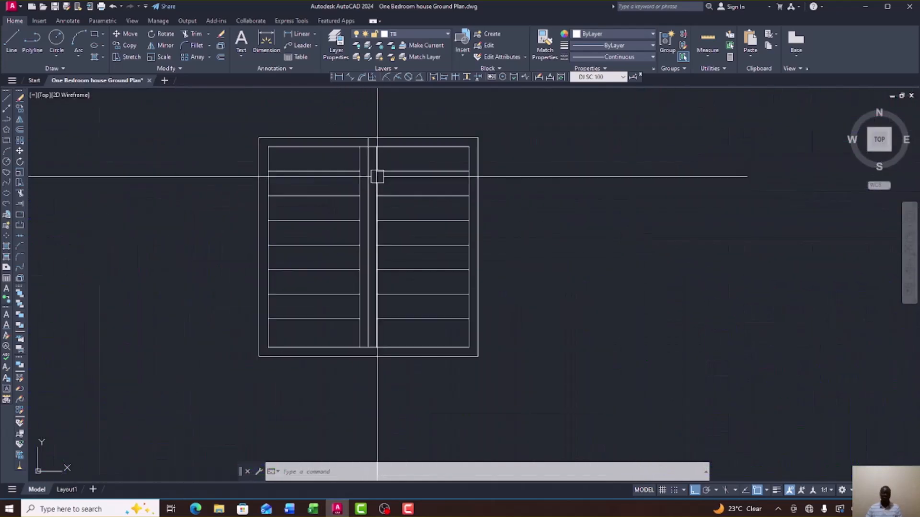
Grip-stretch the mullion line's lower end down to the bottom of the outer frame.
left_click(348, 148)
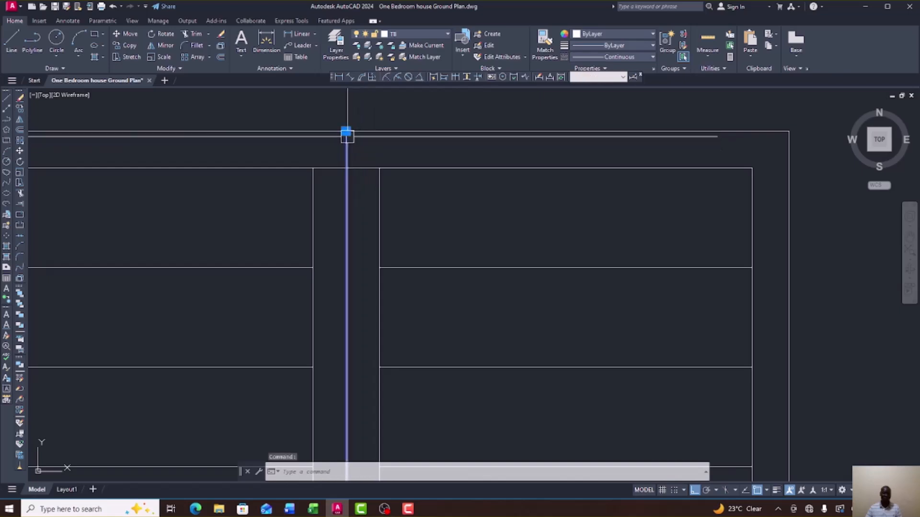
left_click(347, 131)
left_click(347, 168)
scroll(556, 191, "down", 8)
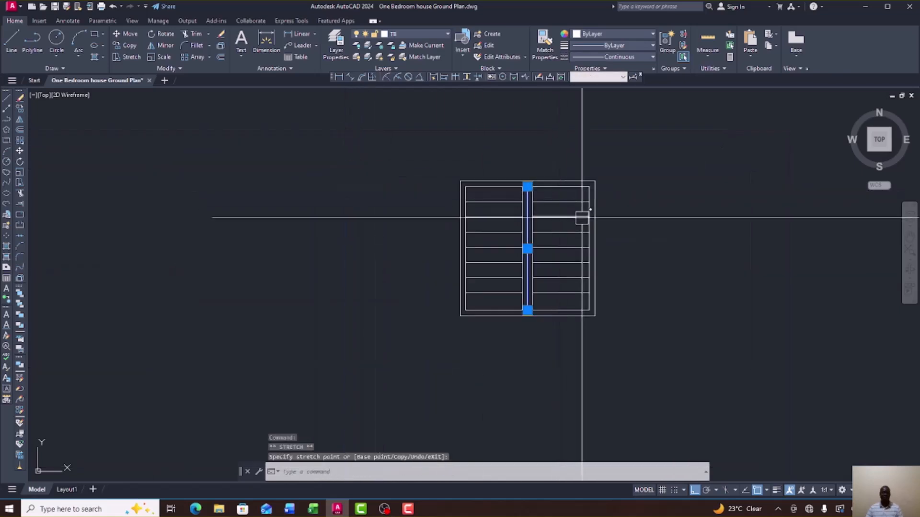
key("Escape")
scroll(570, 206, "down", 5)
scroll(532, 201, "up", 4)
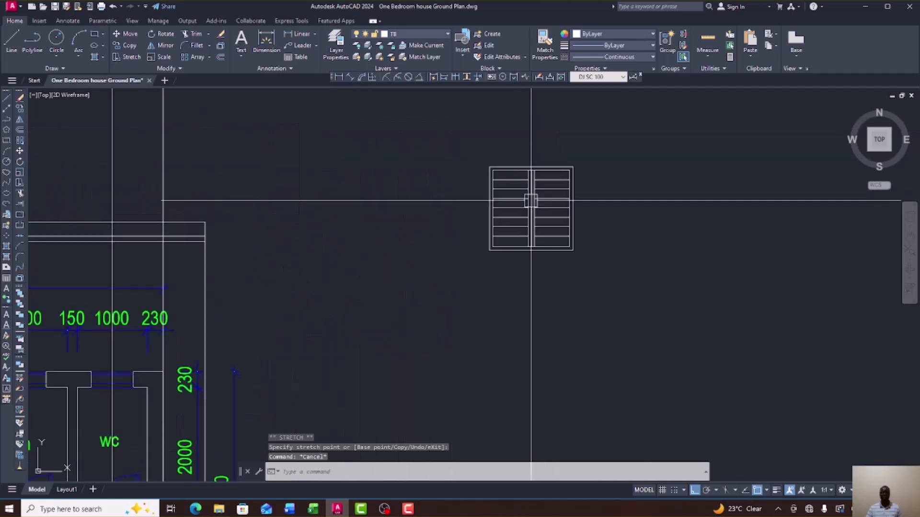
scroll(592, 223, "down", 4)
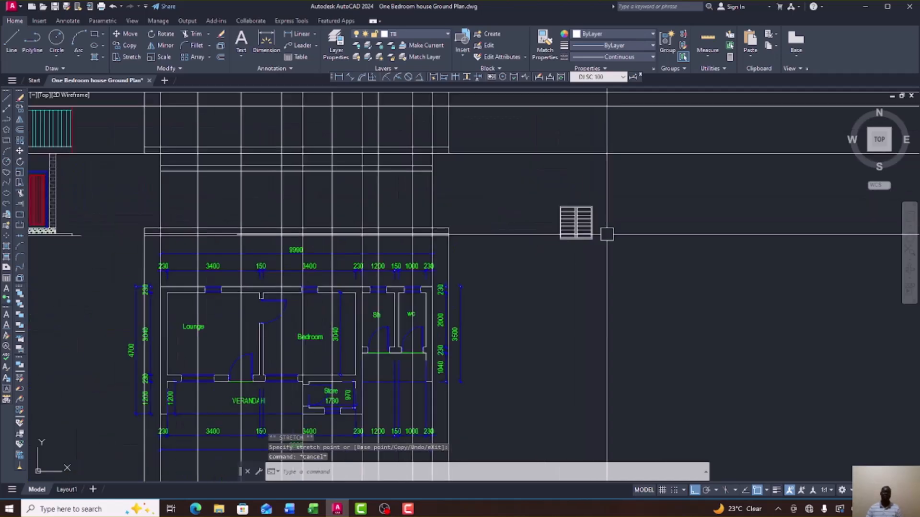
scroll(606, 234, "down", 3)
scroll(261, 217, "up", 5)
scroll(442, 207, "up", 4)
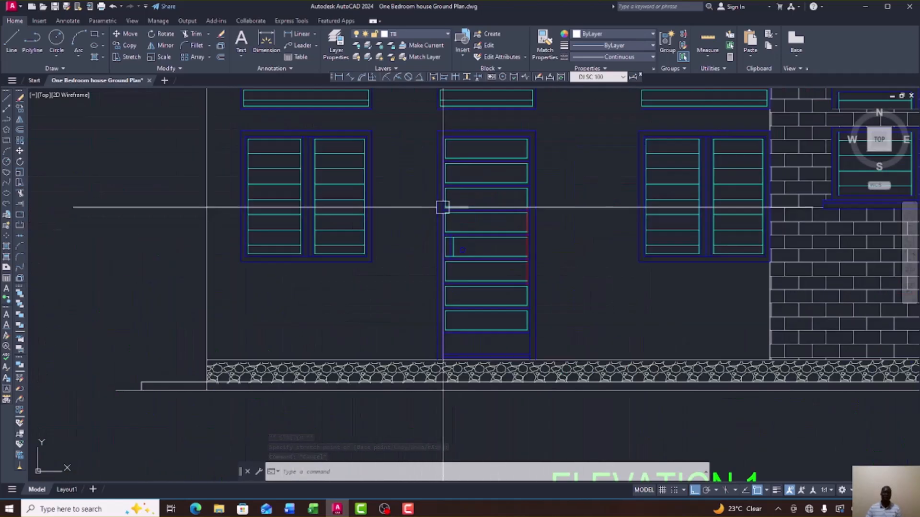
scroll(462, 263, "down", 4)
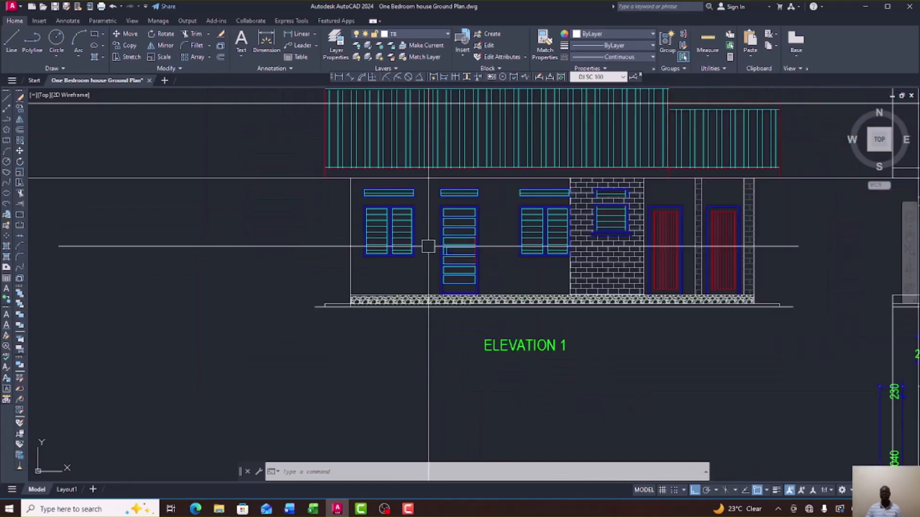
scroll(460, 248, "up", 5)
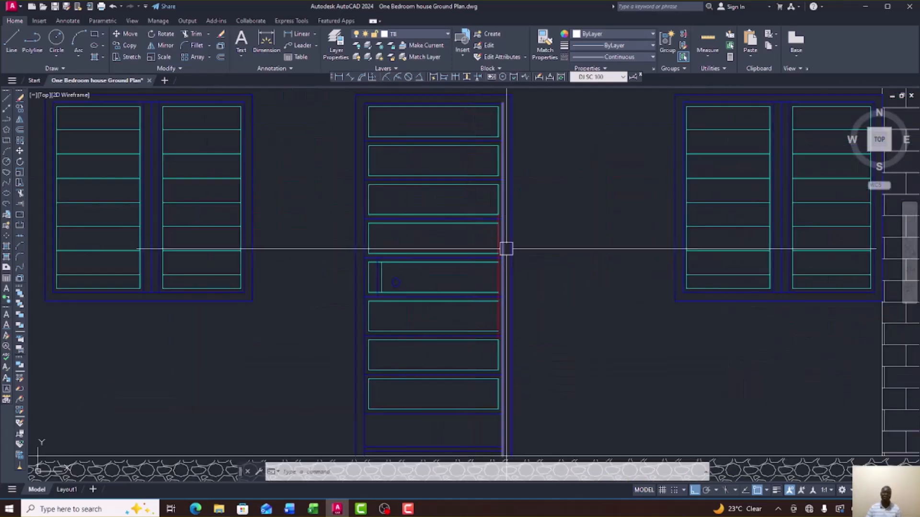
scroll(480, 258, "down", 4)
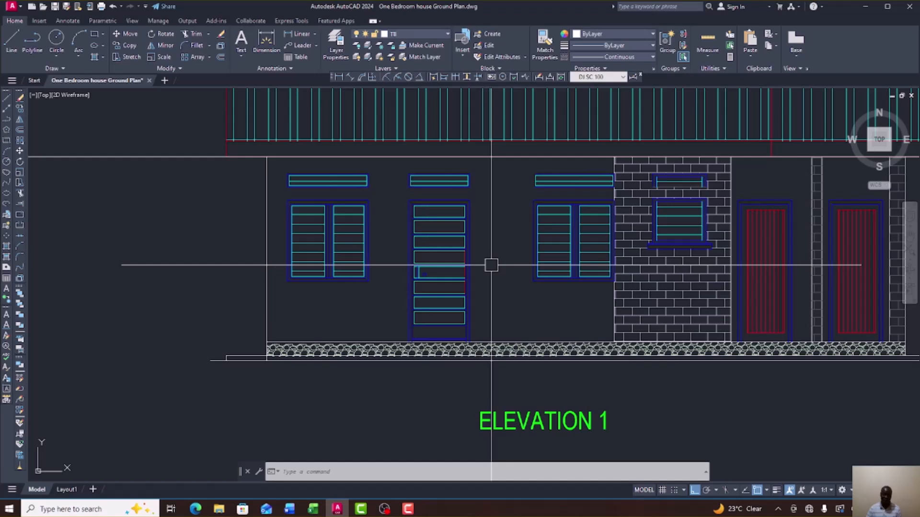
scroll(491, 249, "down", 1)
scroll(462, 211, "up", 4)
scroll(378, 240, "down", 2)
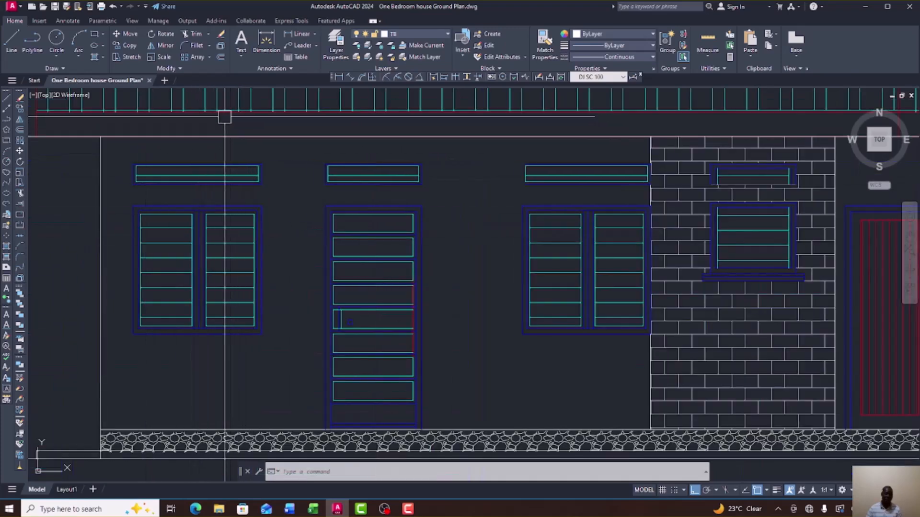
Draw a closed polyline door outline, 900 wide by 2100 tall, beside the window detail.
left_click(7, 123)
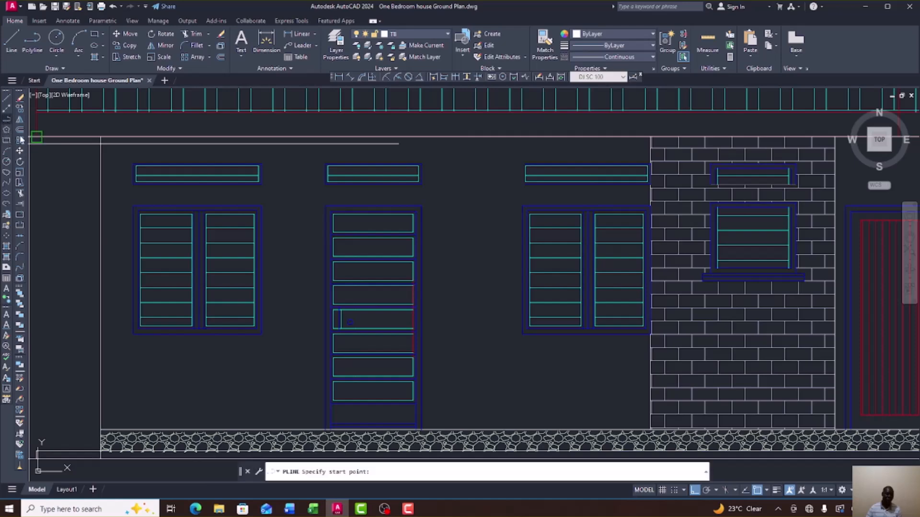
scroll(331, 249, "down", 6)
scroll(335, 247, "up", 6)
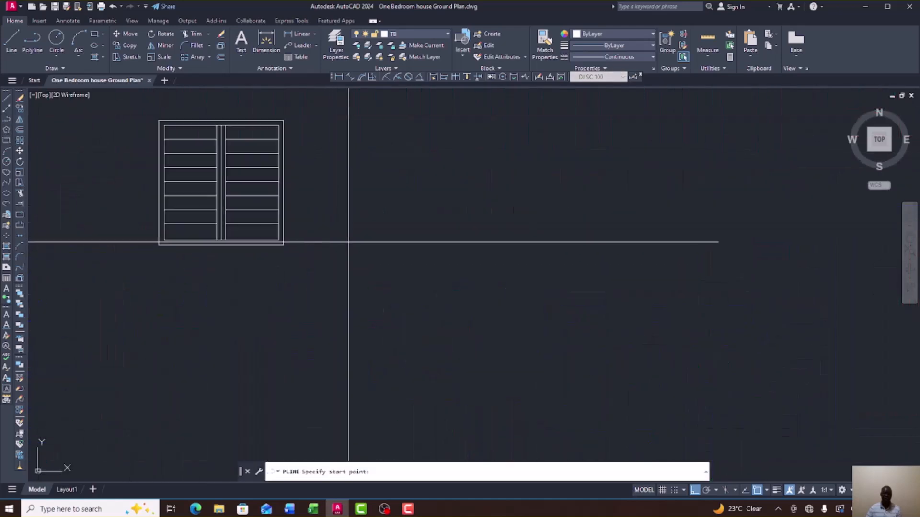
scroll(377, 249, "down", 2)
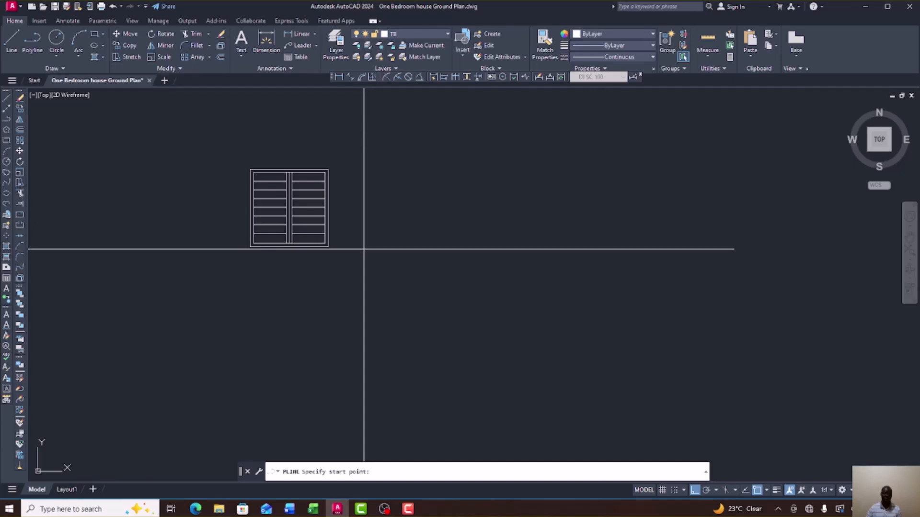
left_click(364, 249)
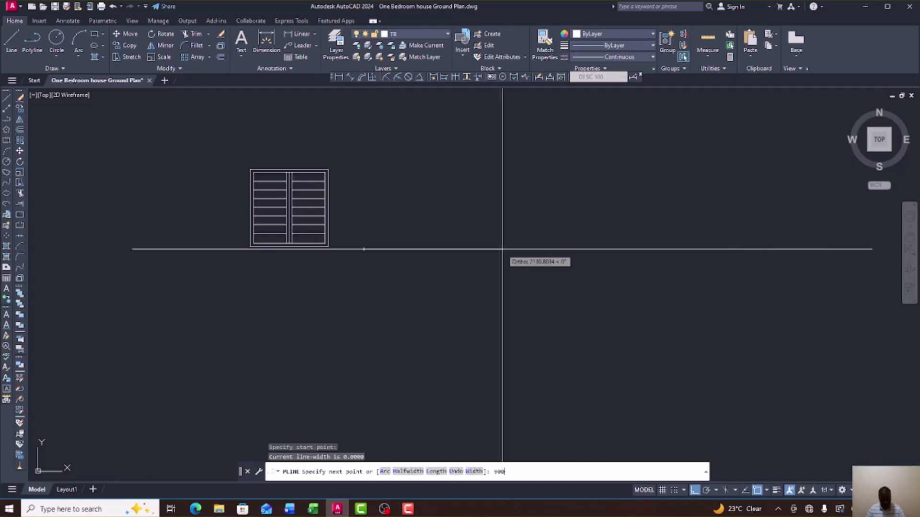
key("Return")
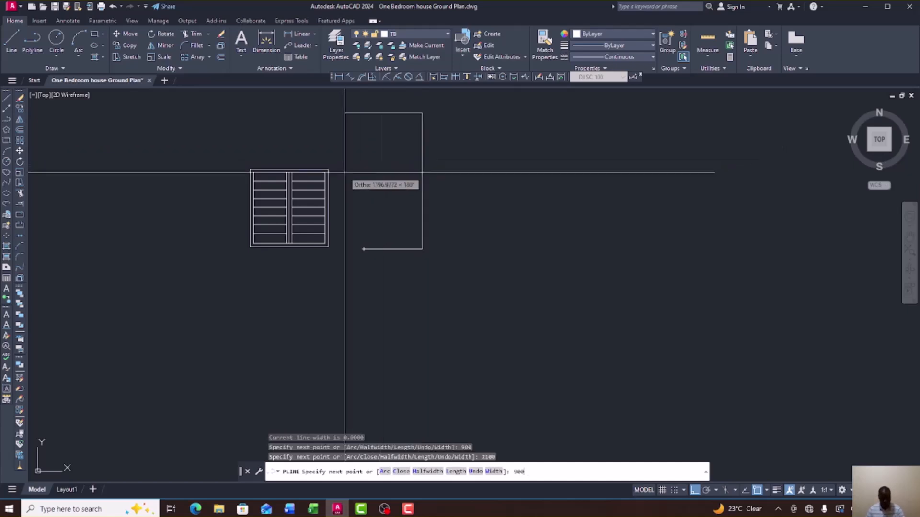
key("Return")
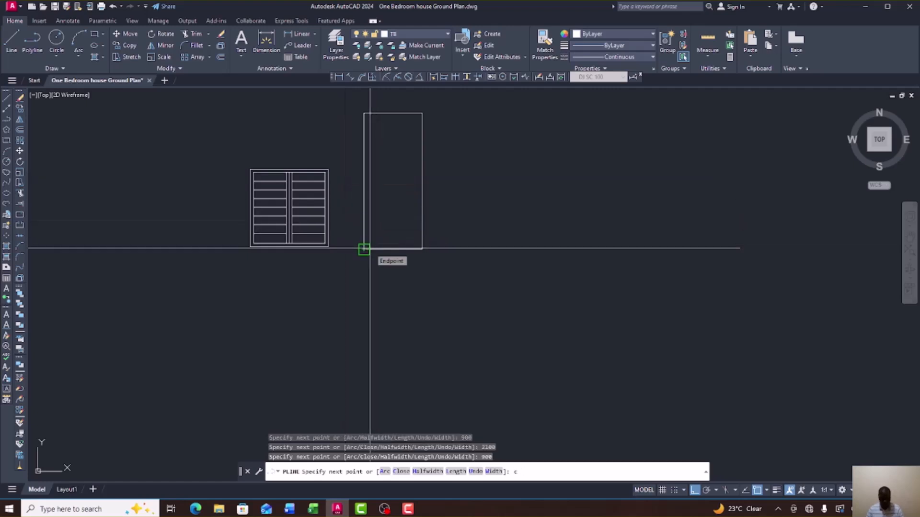
scroll(493, 247, "down", 4)
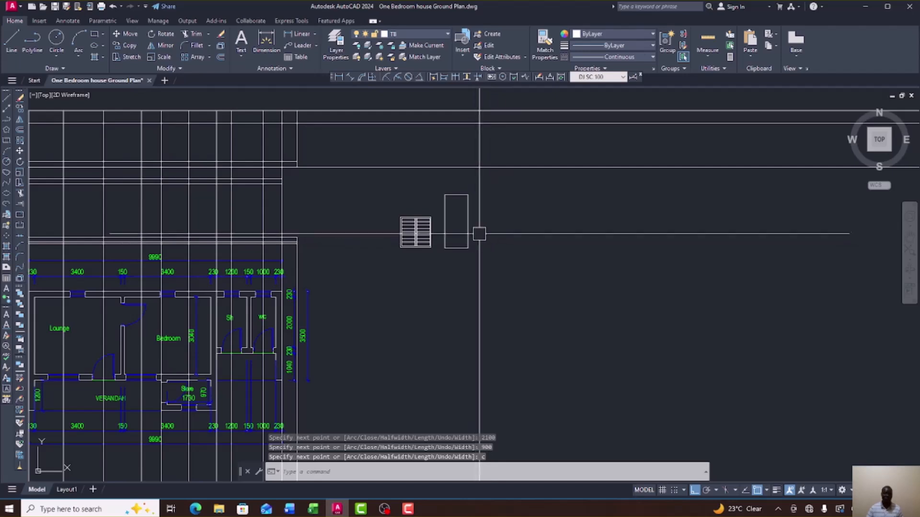
scroll(510, 241, "down", 2)
scroll(509, 241, "up", 2)
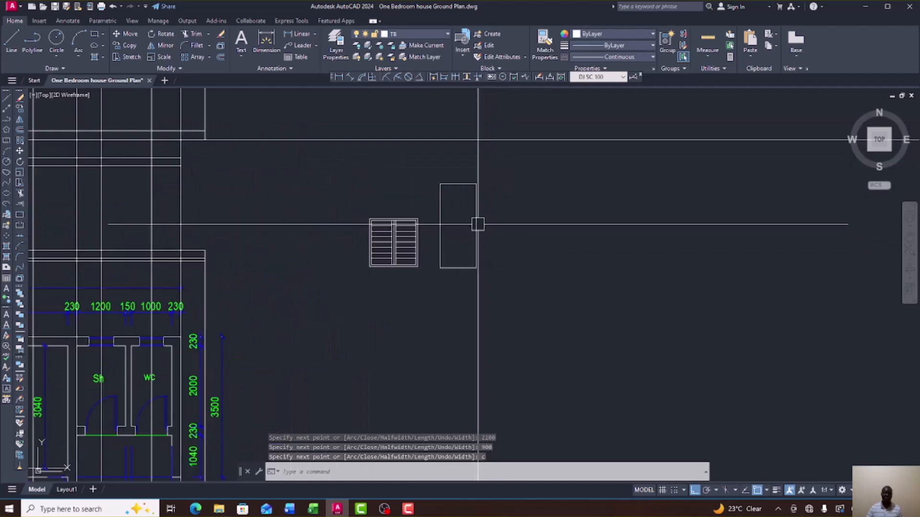
scroll(481, 226, "up", 3)
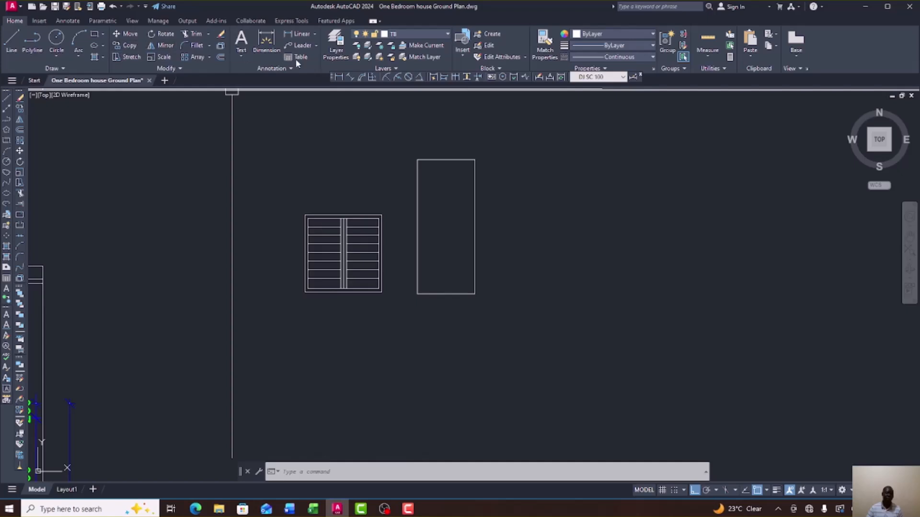
Offset the door rectangle 50 inward to form its inner frame.
left_click(19, 130)
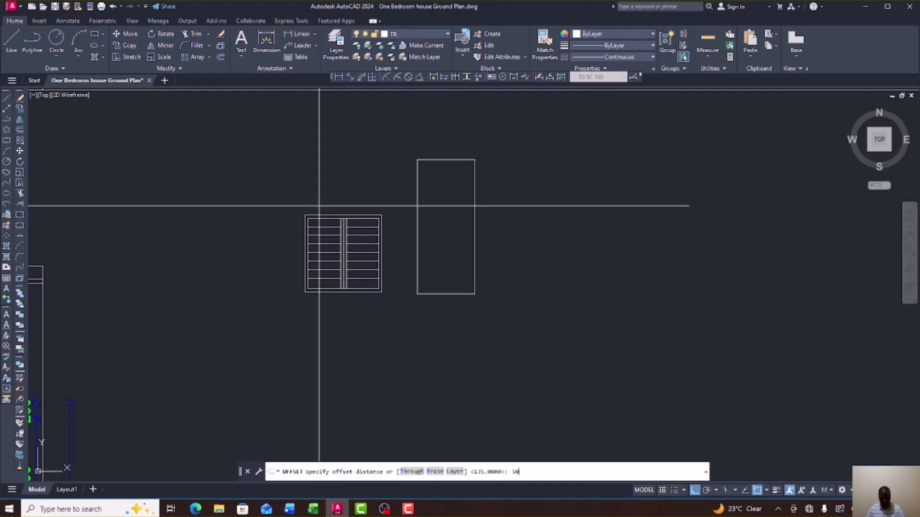
key("Return")
left_click(476, 221)
left_click(446, 215)
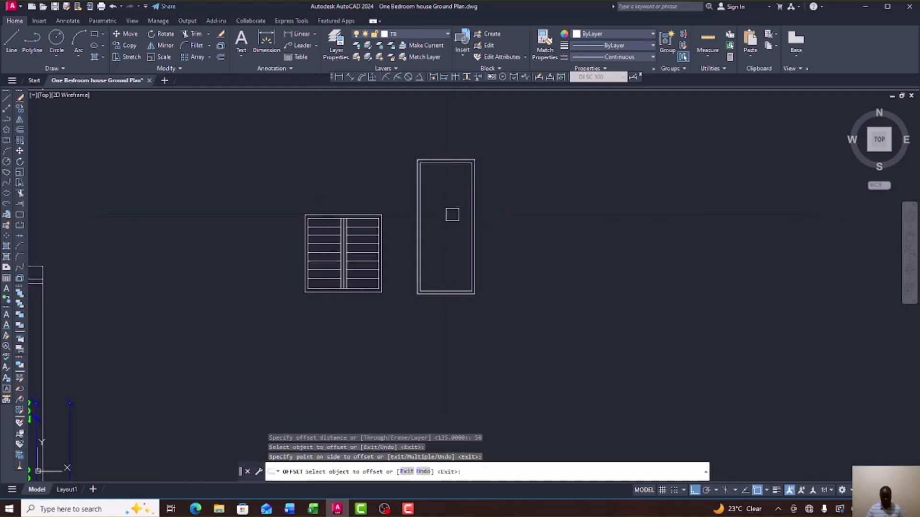
right_click(503, 181)
left_click(530, 187)
scroll(499, 226, "down", 3)
scroll(500, 228, "up", 2)
scroll(496, 229, "down", 5)
scroll(495, 225, "up", 7)
scroll(495, 230, "down", 8)
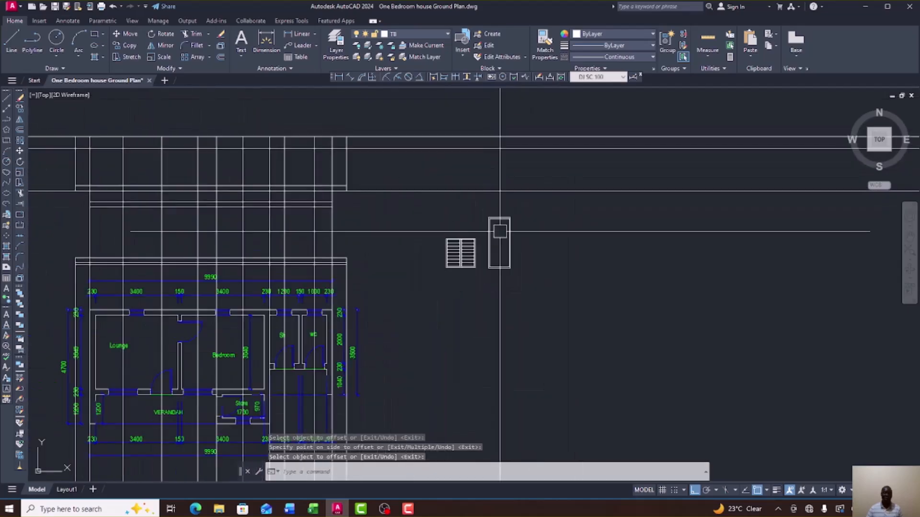
scroll(210, 238, "up", 10)
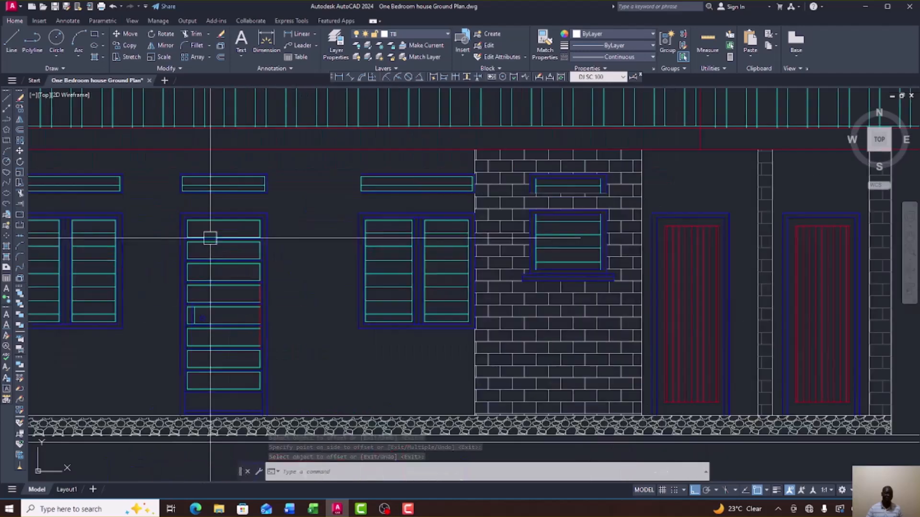
scroll(321, 201, "up", 4)
scroll(360, 200, "down", 2)
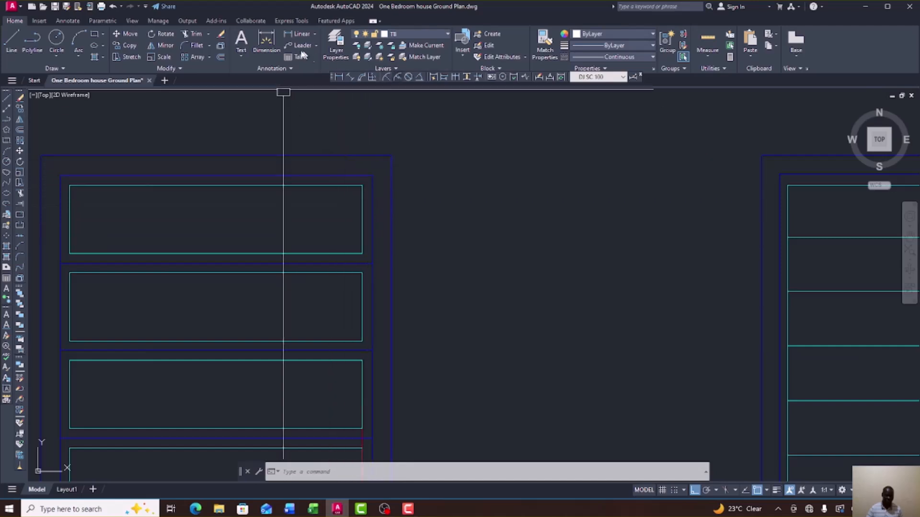
Measure a panel on the house elevation with a linear dimension to read 225, then cancel.
left_click(286, 36)
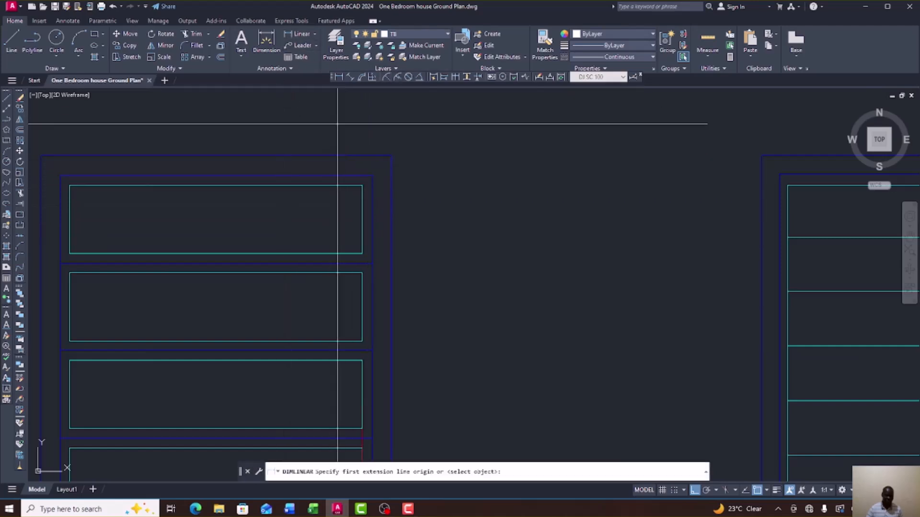
left_click(373, 262)
left_click(372, 175)
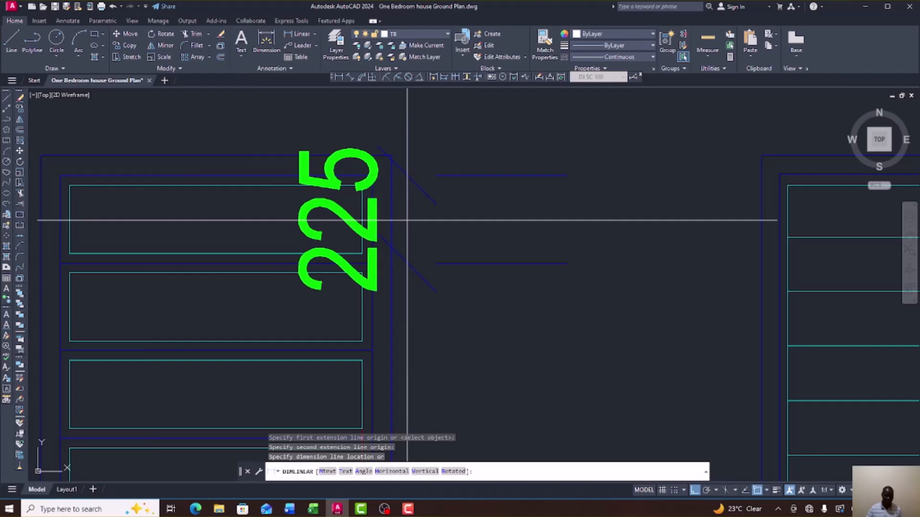
right_click(407, 220)
left_click(415, 228)
scroll(383, 230, "down", 6)
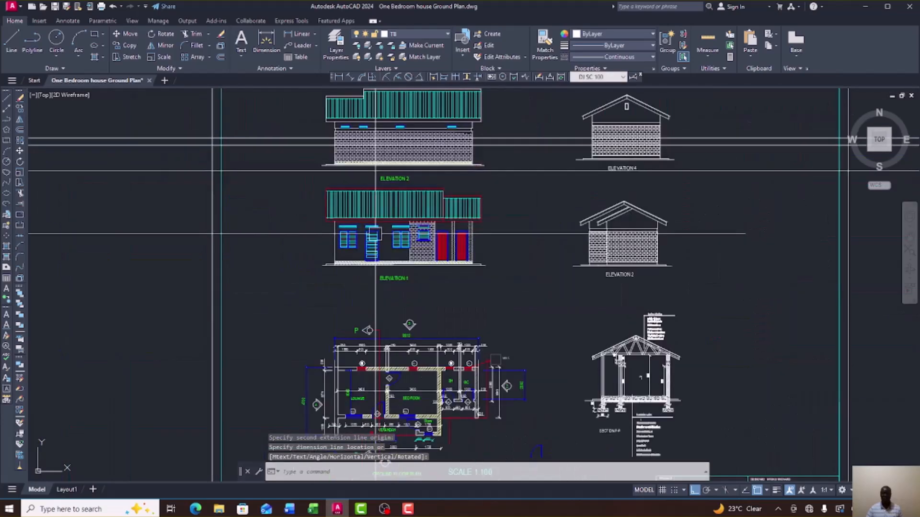
scroll(375, 234, "down", 5)
Start a line at the door's inner corner, then cancel it without drawing.
scroll(528, 209, "up", 10)
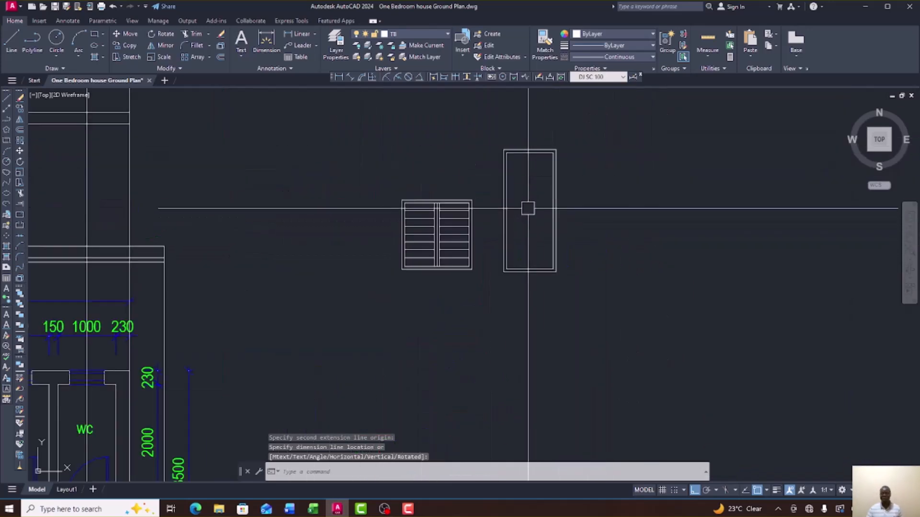
scroll(538, 161, "up", 2)
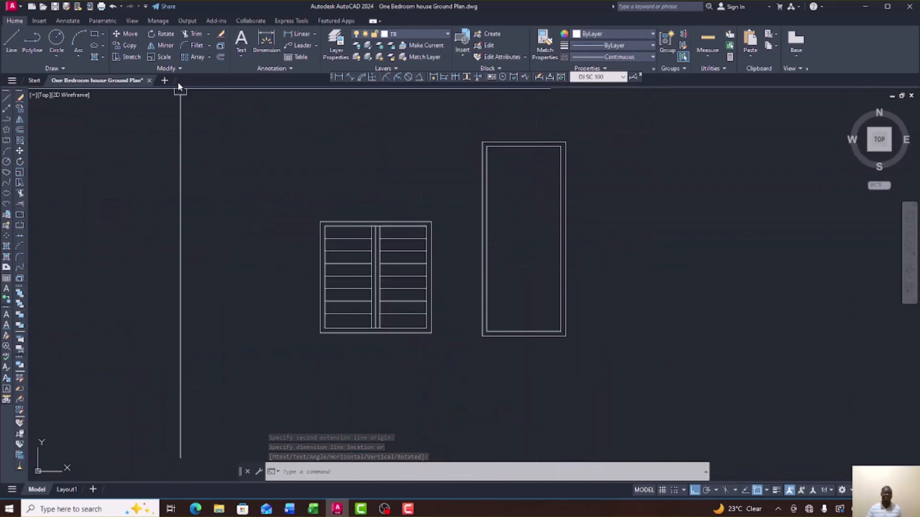
left_click(6, 98)
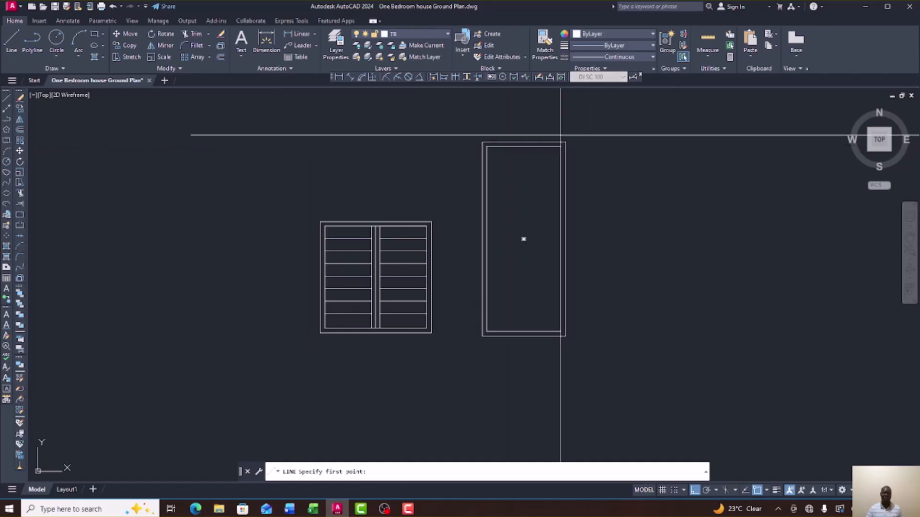
scroll(548, 133, "up", 3)
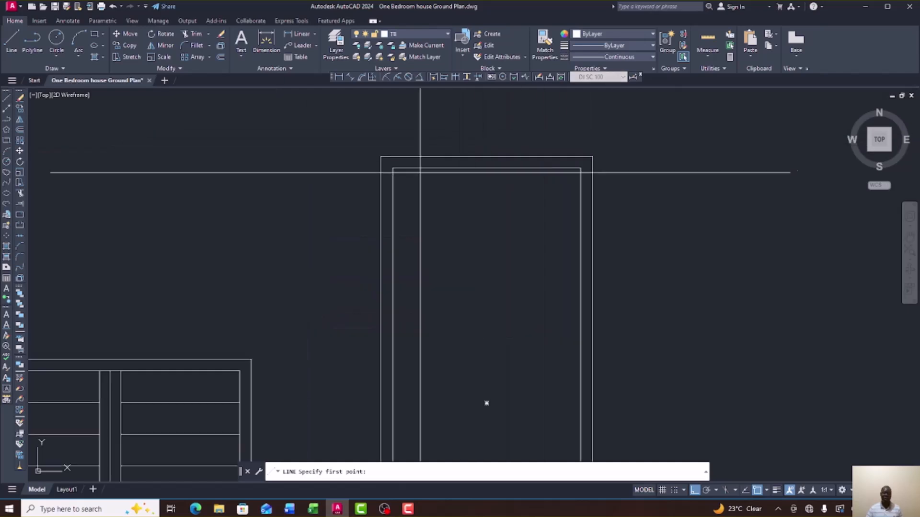
left_click(581, 168)
right_click(629, 182)
left_click(652, 190)
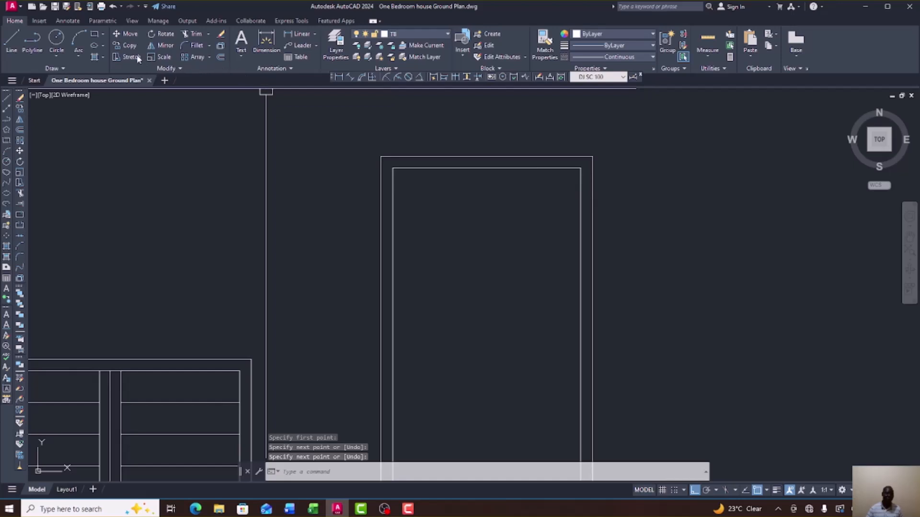
Offset the top inner line downward repeatedly at 225 spacing to fill the door with panel lines.
left_click(19, 128)
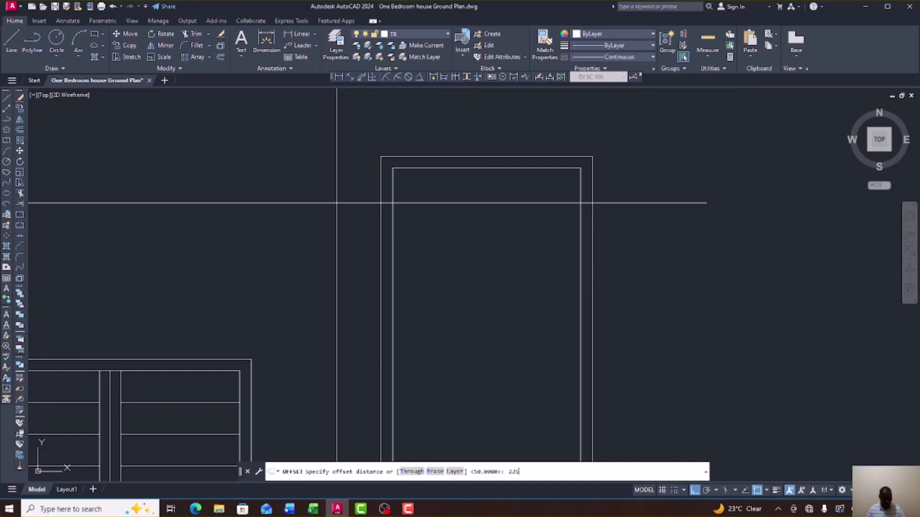
key("Return")
left_click(489, 168)
left_click(493, 201)
left_click(496, 221)
left_click(497, 252)
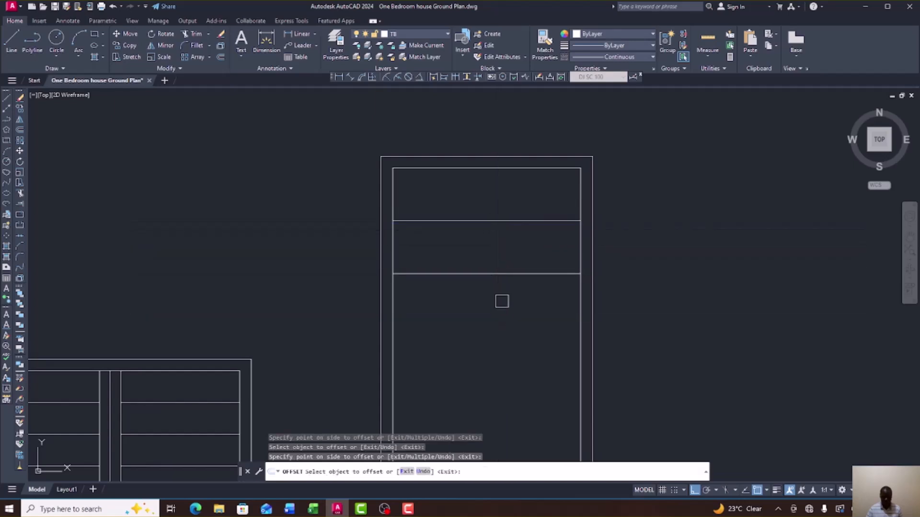
scroll(494, 293, "down", 5)
left_click(509, 248)
left_click(508, 284)
left_click(506, 262)
left_click(507, 297)
left_click(508, 274)
left_click(508, 316)
left_click(508, 288)
left_click(507, 312)
left_click(507, 300)
left_click(507, 316)
right_click(618, 298)
left_click(627, 301)
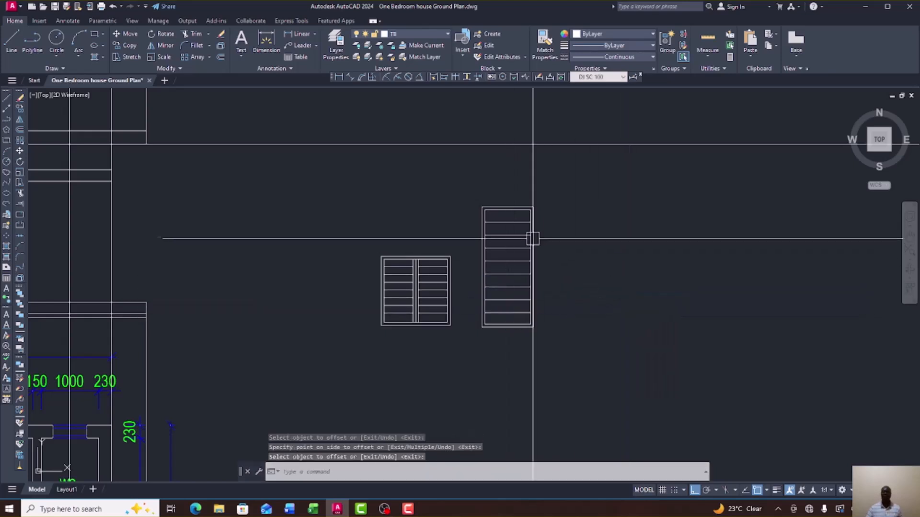
scroll(517, 248, "up", 6)
scroll(517, 249, "down", 2)
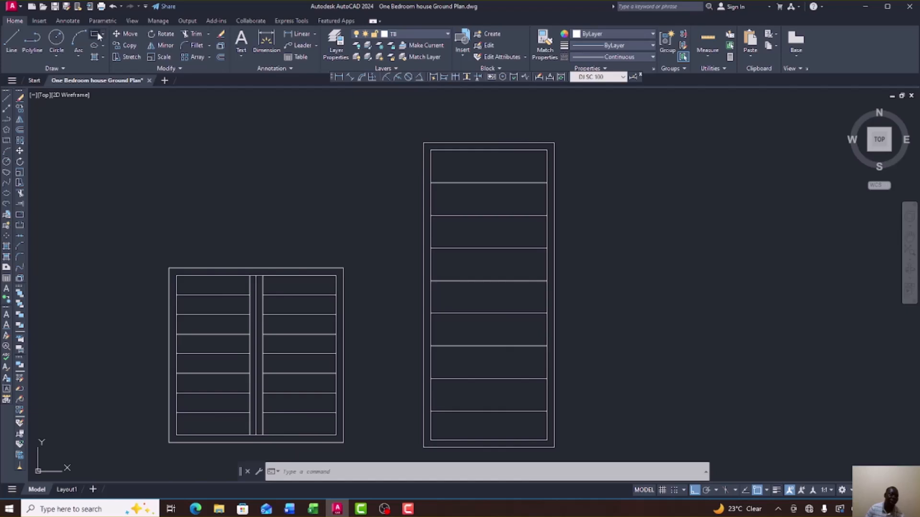
Trace the door's top panel as a rectangle snapped to its corners.
left_click(96, 37)
left_click(547, 182)
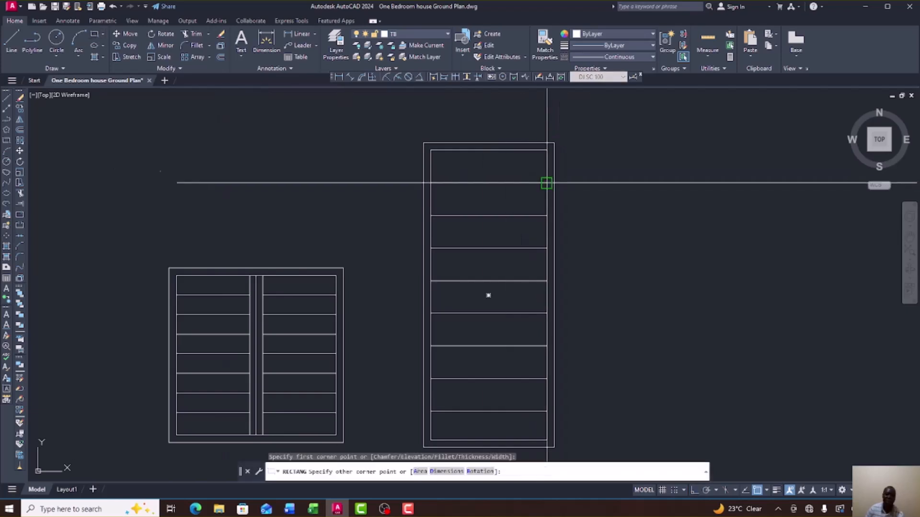
left_click(431, 150)
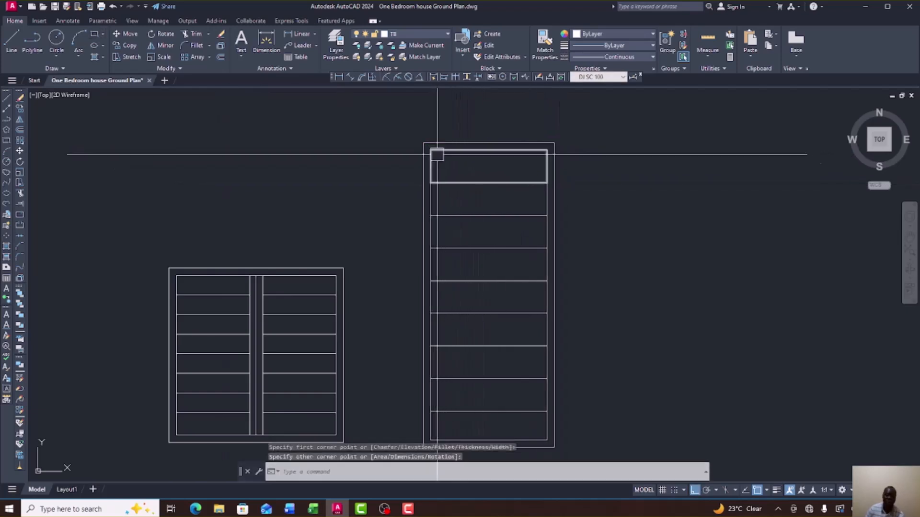
scroll(630, 227, "down", 6)
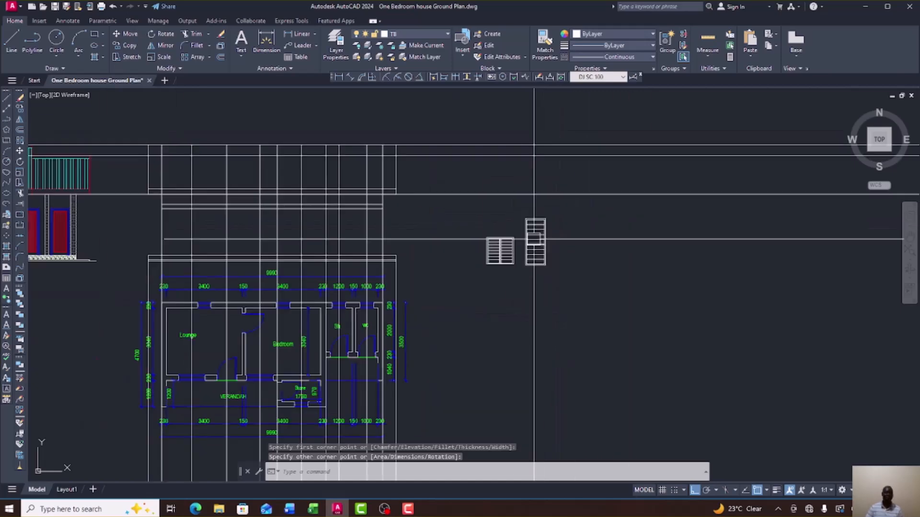
scroll(235, 223, "up", 8)
scroll(235, 223, "up", 3)
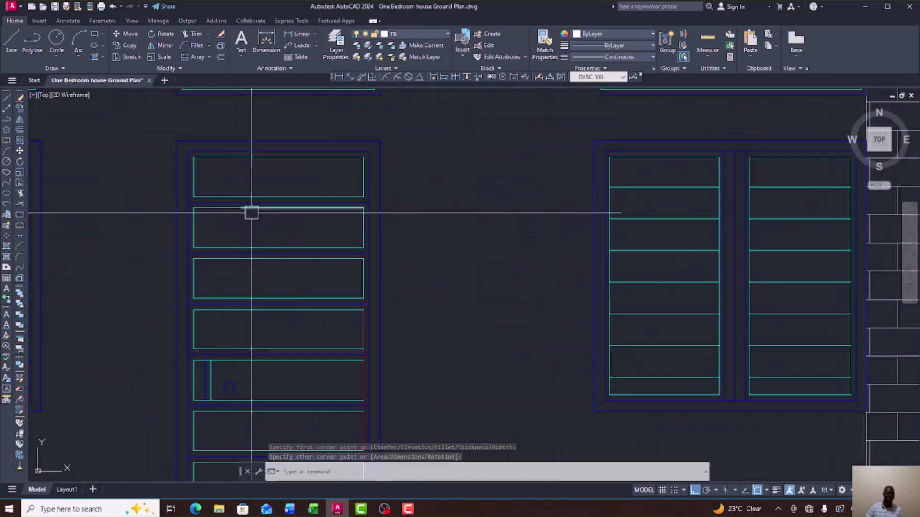
scroll(368, 191, "up", 4)
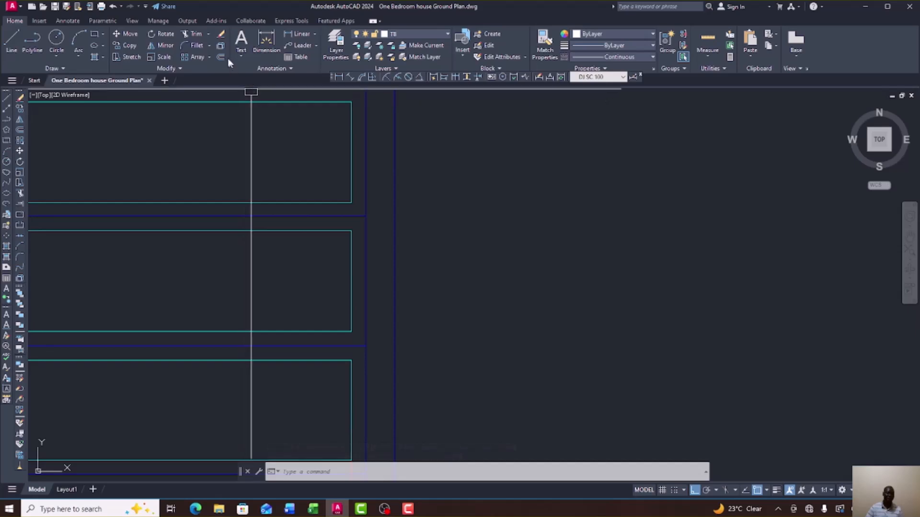
Measure the elevation door's panel inset with a linear dimension to read 25, then cancel.
left_click(292, 37)
scroll(380, 214, "up", 3)
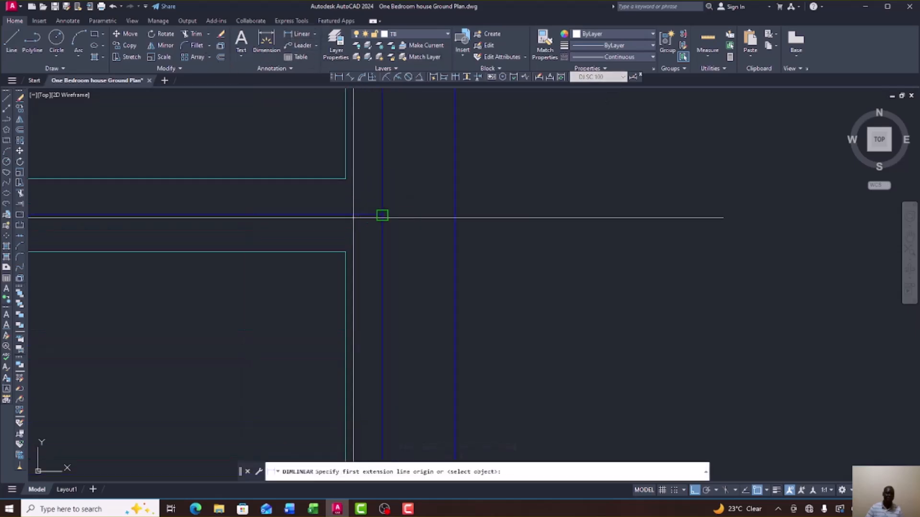
left_click(346, 178)
left_click(382, 179)
scroll(389, 192, "down", 5)
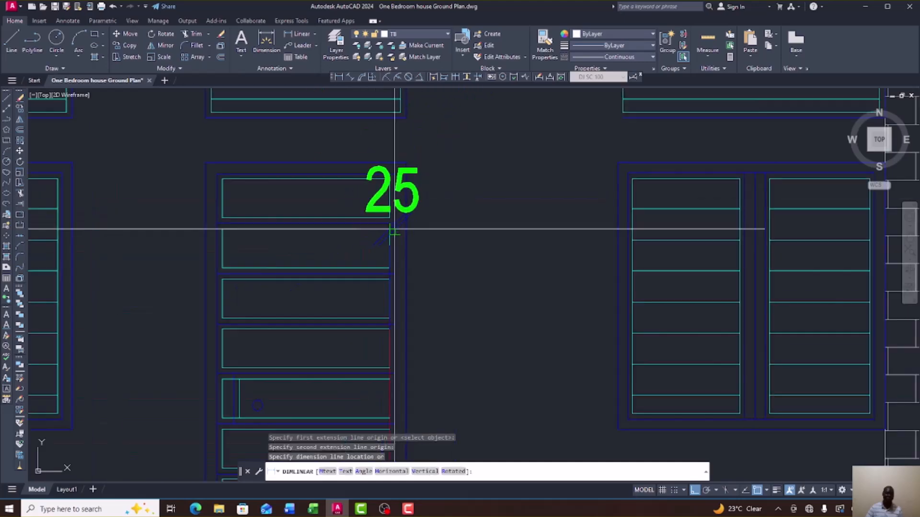
right_click(415, 221)
left_click(429, 224)
scroll(354, 228, "down", 8)
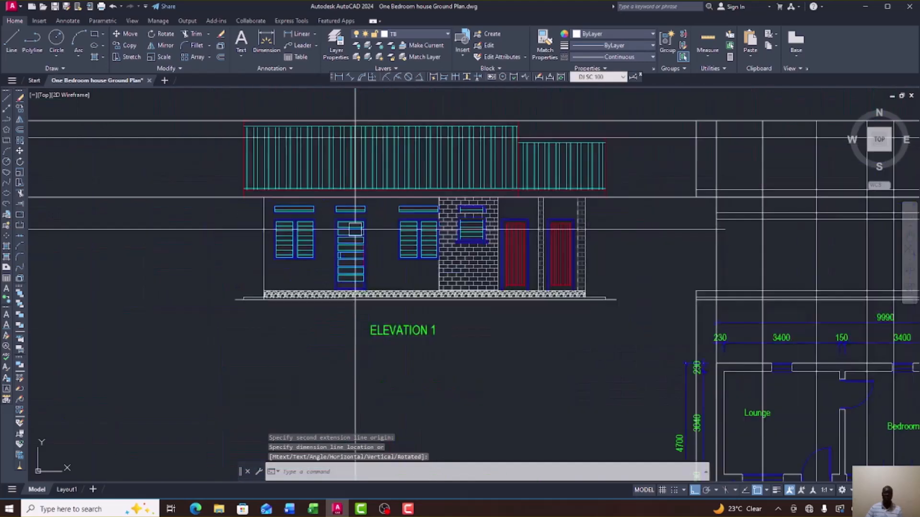
scroll(354, 229, "down", 2)
scroll(517, 239, "up", 10)
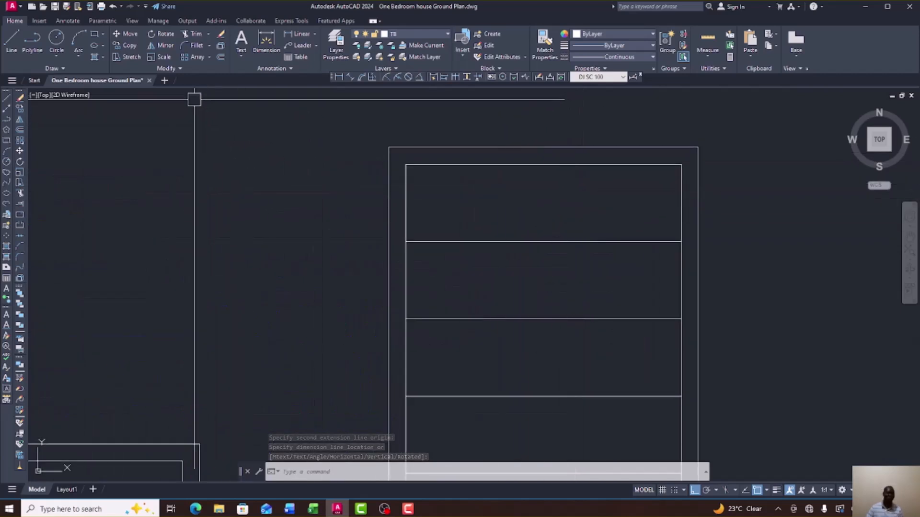
Offset the top panel rectangle 25 inward to create an inset border.
left_click(20, 130)
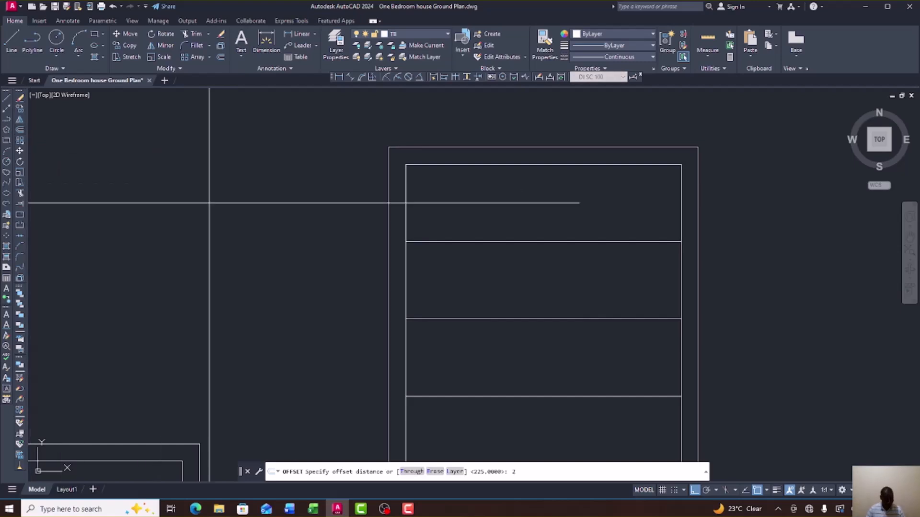
key("Return")
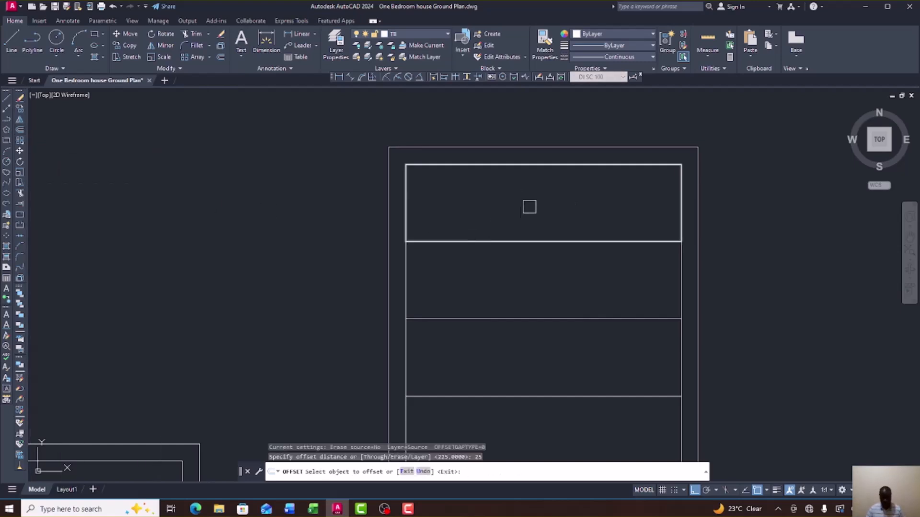
left_click(525, 170)
left_click(523, 201)
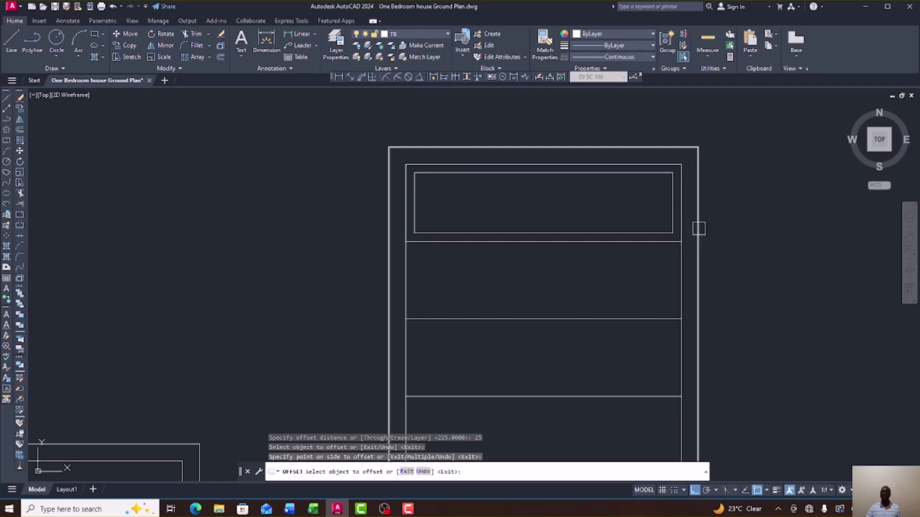
scroll(596, 175, "up", 2)
scroll(490, 228, "down", 2)
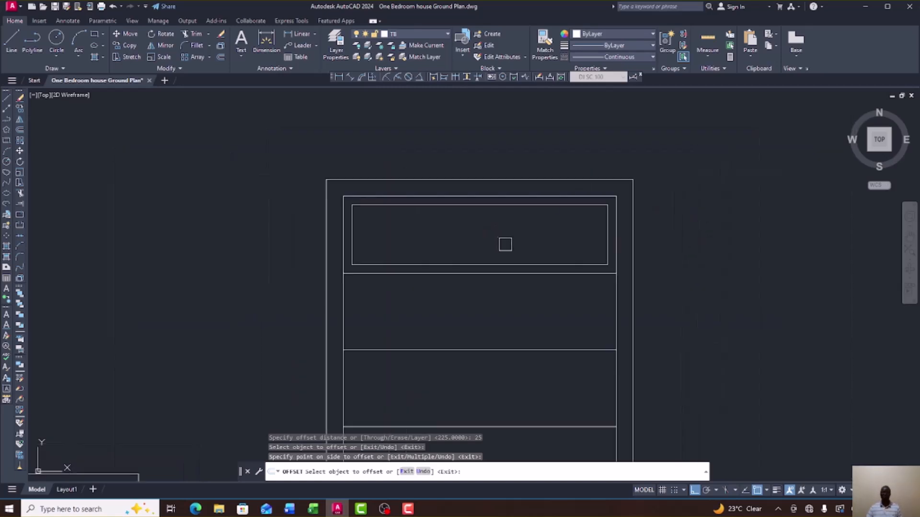
right_click(664, 234)
left_click(680, 243)
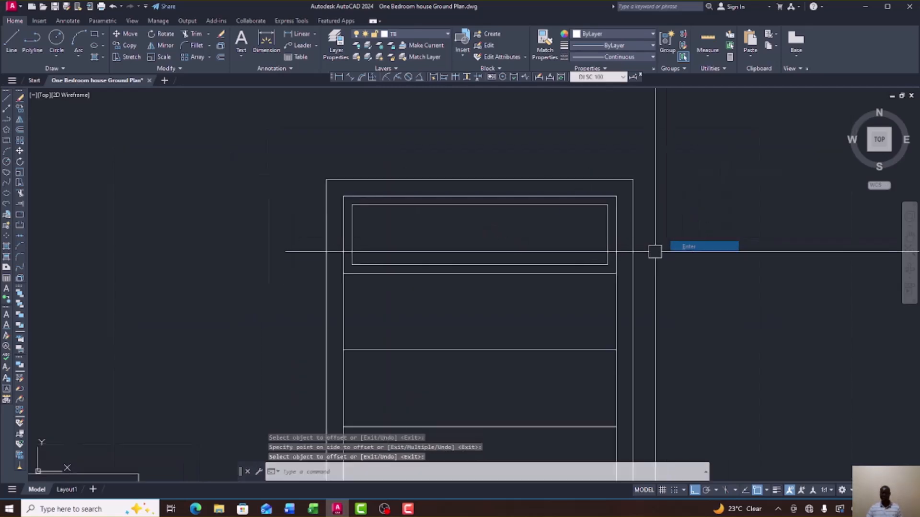
Delete the traced panel rectangle and select the inset rectangle in the top compartment.
left_click(587, 275)
key("Delete")
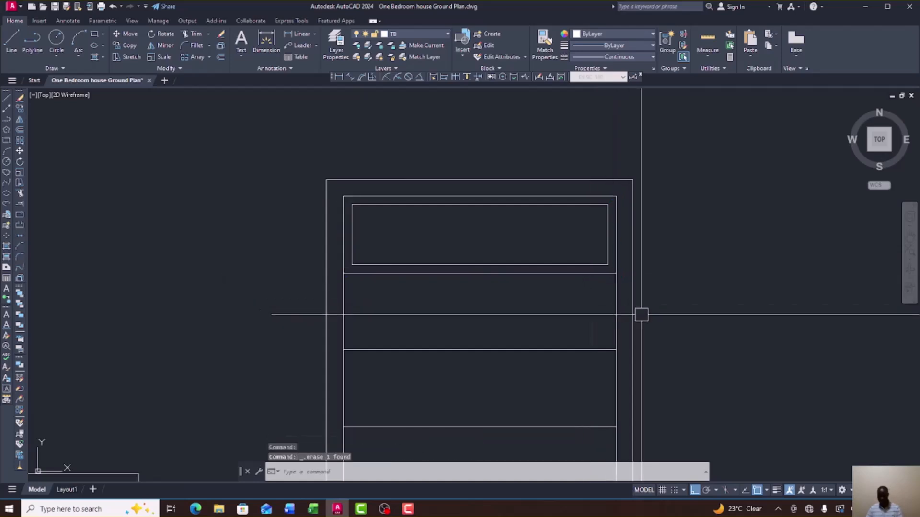
left_click(551, 197)
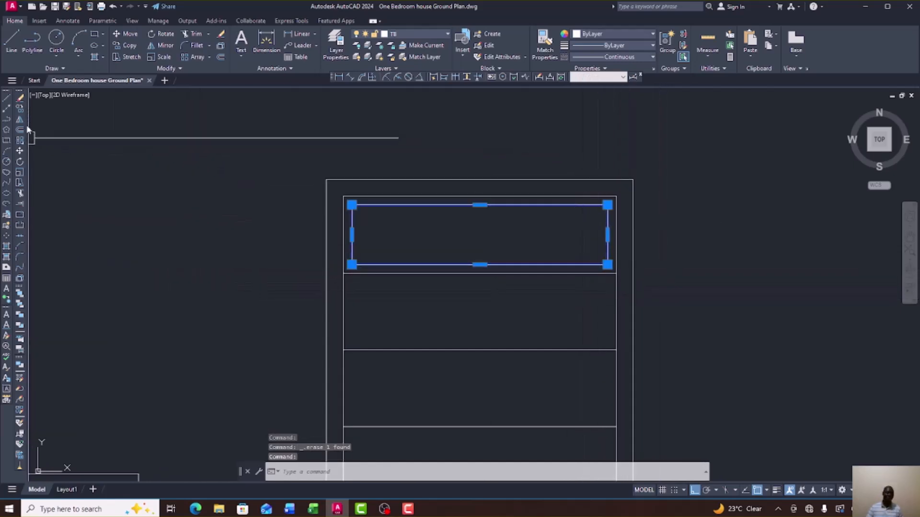
Copy the top panel rectangle into each compartment down the tall door.
left_click(20, 110)
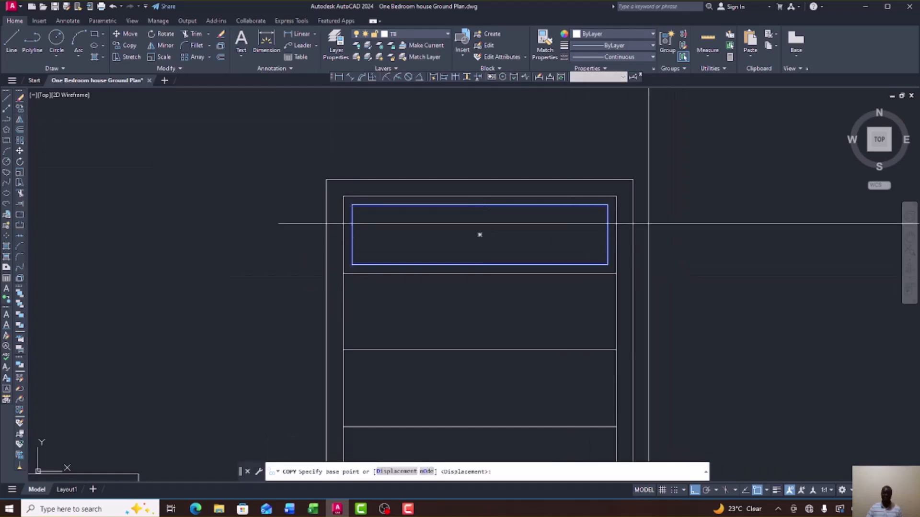
left_click(616, 197)
left_click(617, 273)
scroll(592, 302, "down", 3)
scroll(584, 283, "up", 3)
left_click(564, 265)
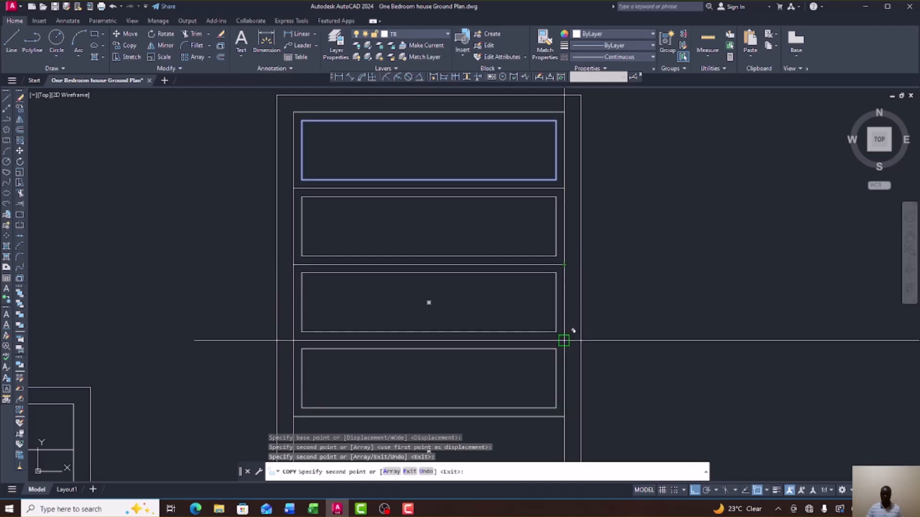
left_click(564, 341)
scroll(535, 248, "down", 3)
scroll(558, 316, "up", 3)
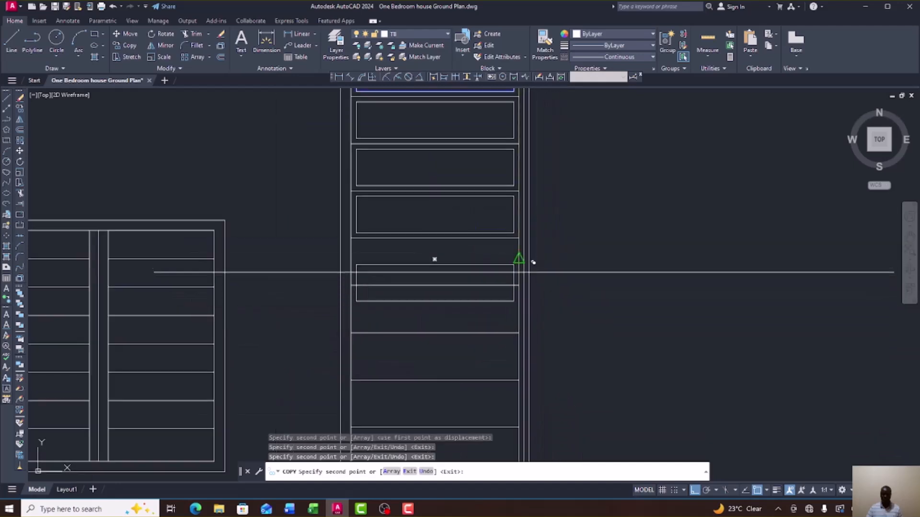
left_click(529, 242)
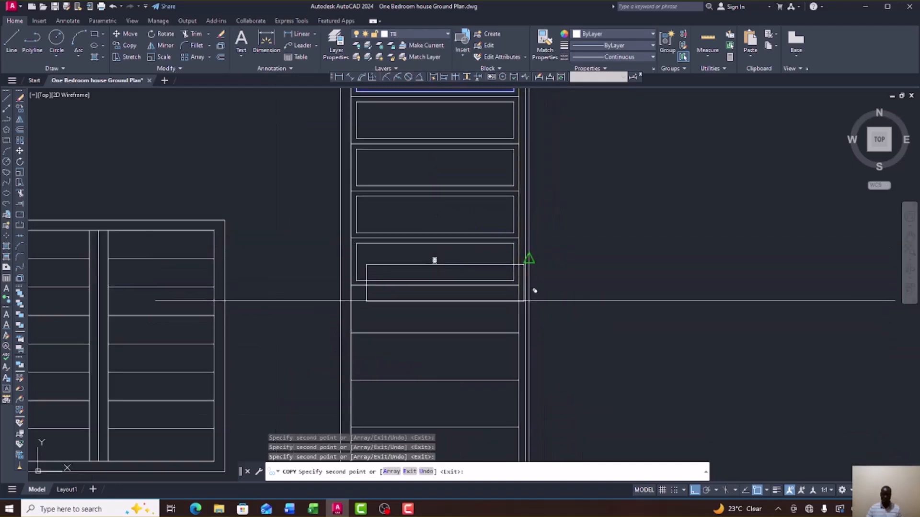
scroll(546, 297, "up", 5)
scroll(508, 288, "down", 5)
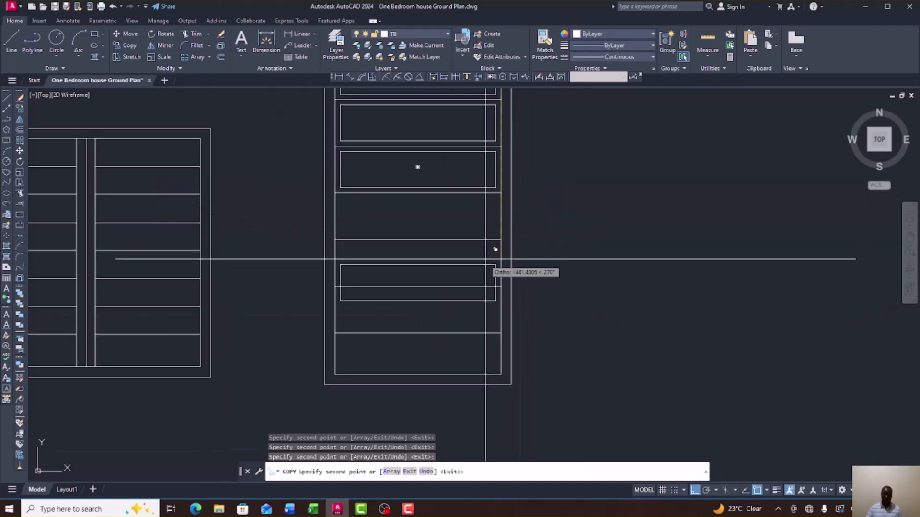
left_click(508, 192)
left_click(503, 239)
left_click(503, 287)
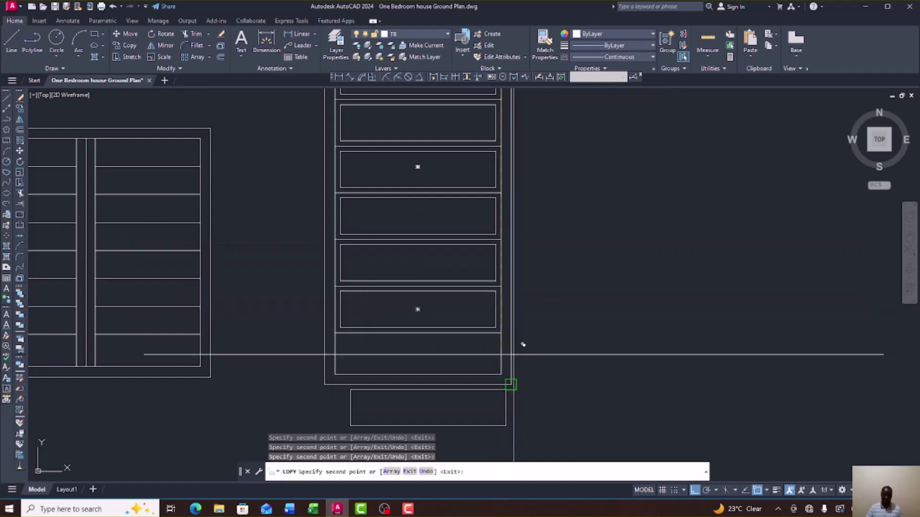
left_click(501, 333)
right_click(610, 312)
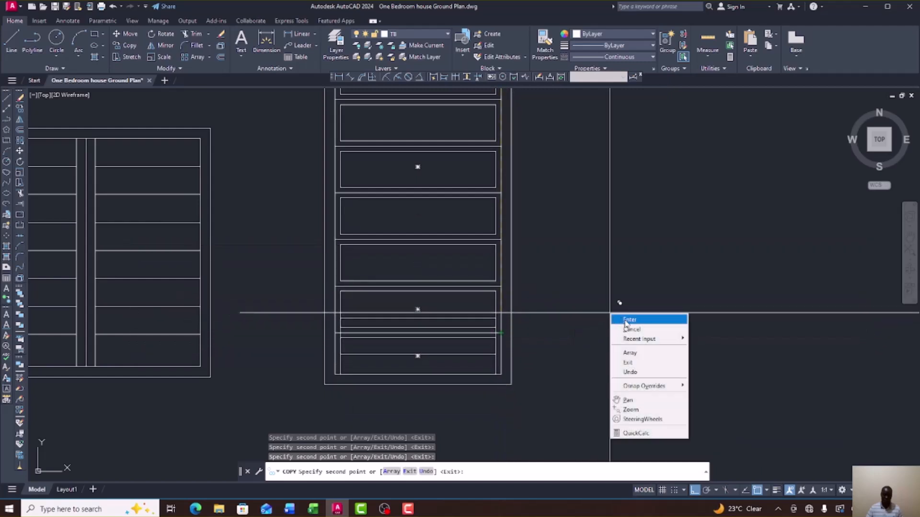
left_click(629, 320)
scroll(556, 273, "down", 4)
scroll(527, 322, "up", 6)
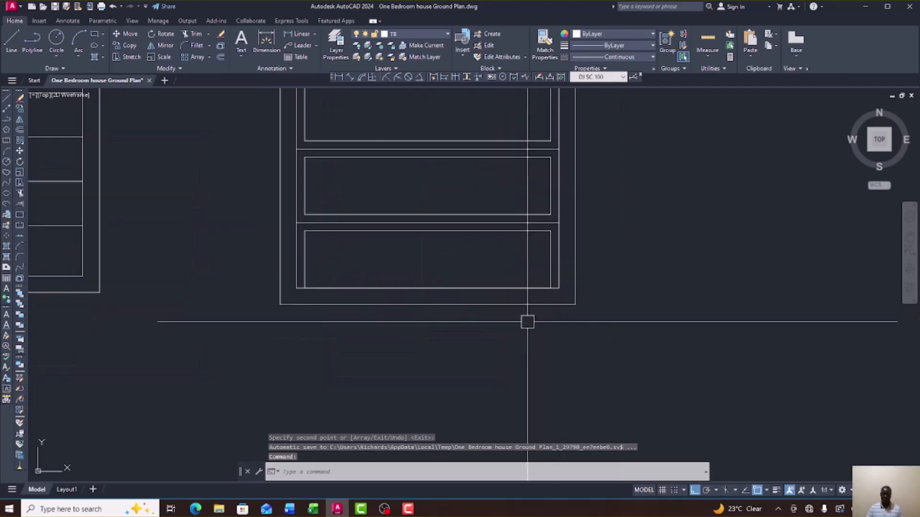
Grip-stretch the bottom panel copy's lower edge upward to shorten it.
left_click(469, 286)
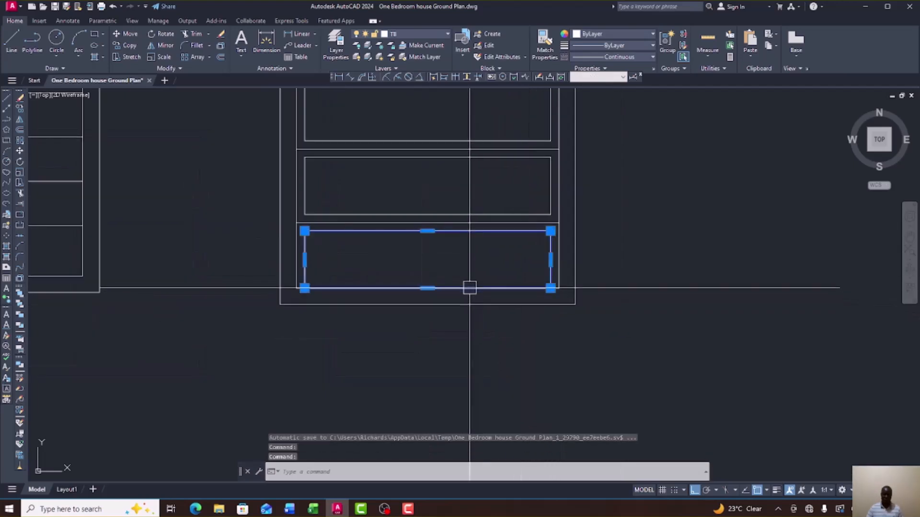
left_click(428, 288)
left_click(428, 277)
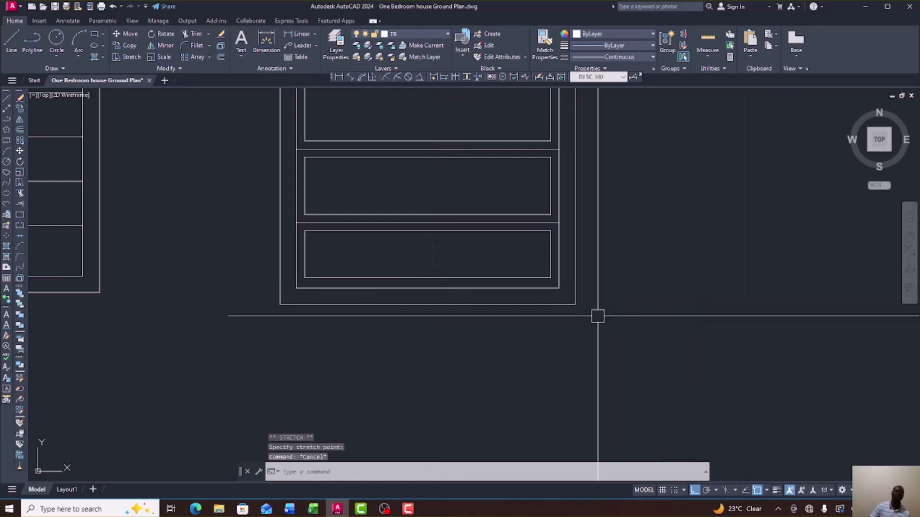
scroll(527, 348, "down", 6)
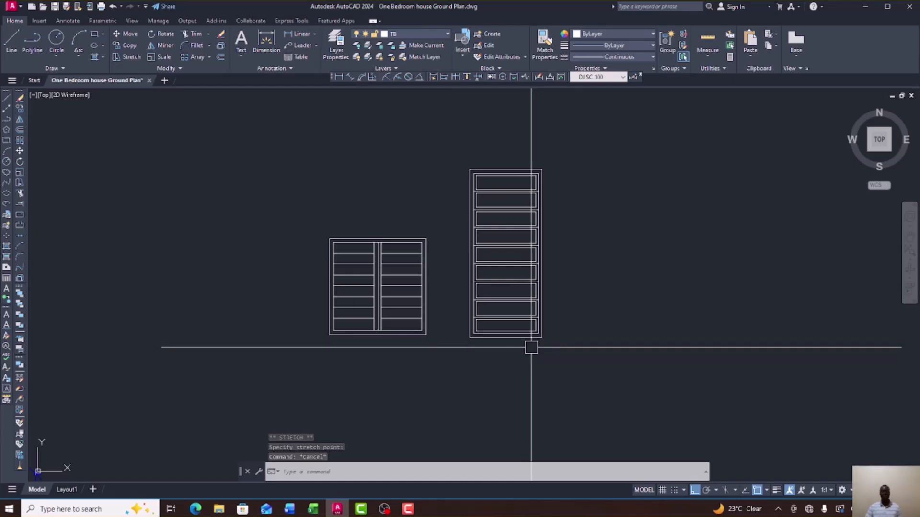
Zoom out to compare the tall door with the door on Elevation 1, then zoom back in.
scroll(531, 348, "down", 4)
scroll(500, 331, "down", 8)
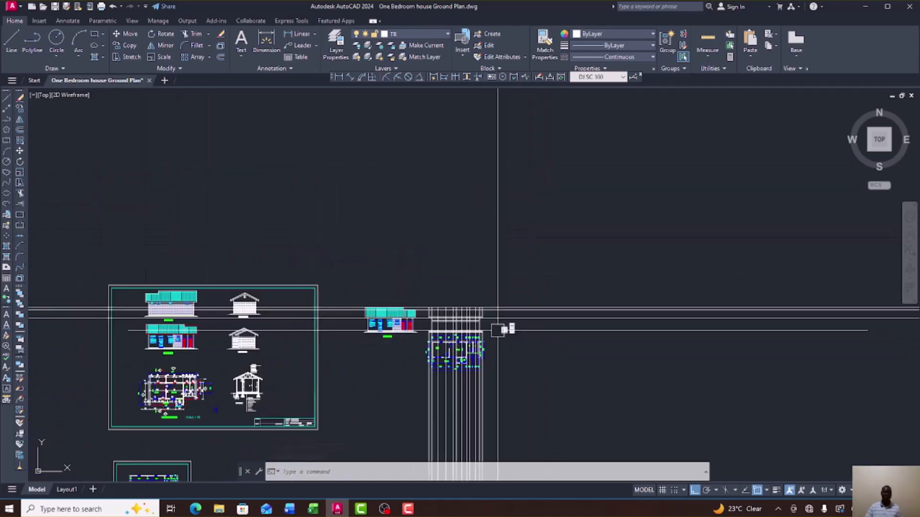
scroll(391, 339, "up", 12)
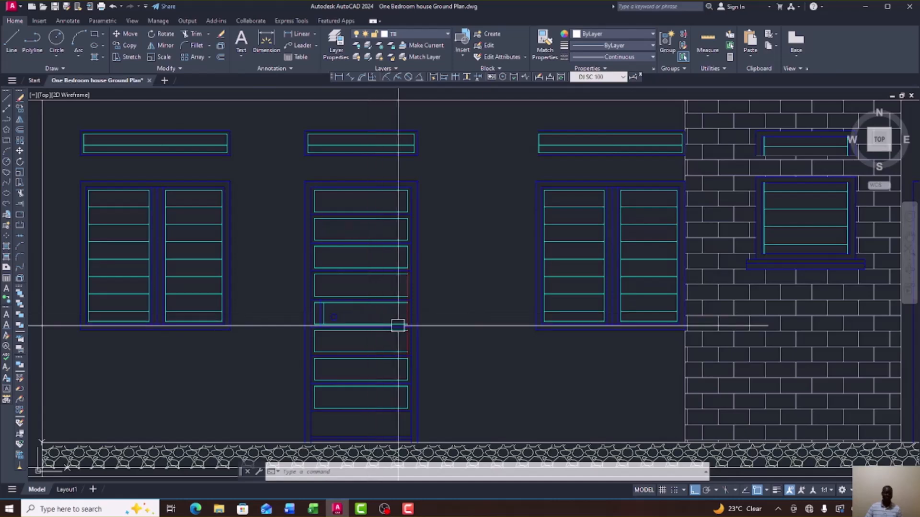
scroll(318, 326, "up", 6)
scroll(395, 307, "down", 2)
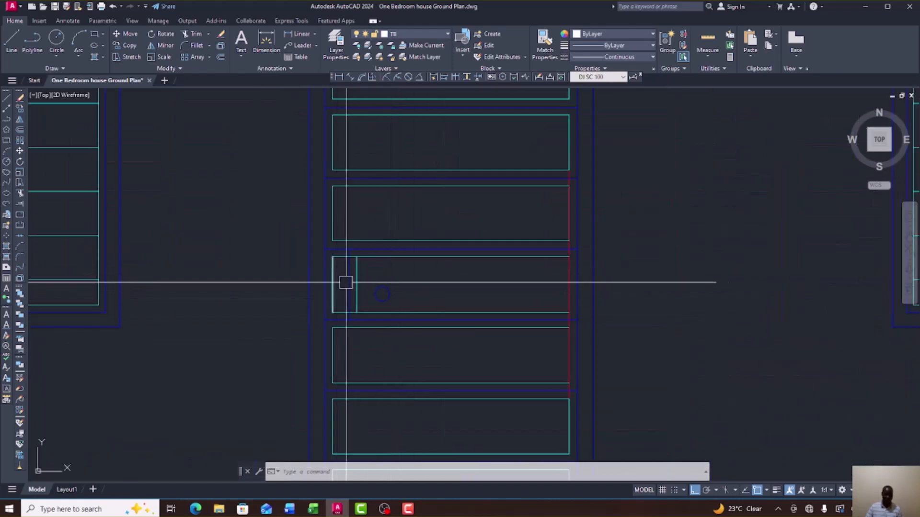
scroll(361, 302, "down", 6)
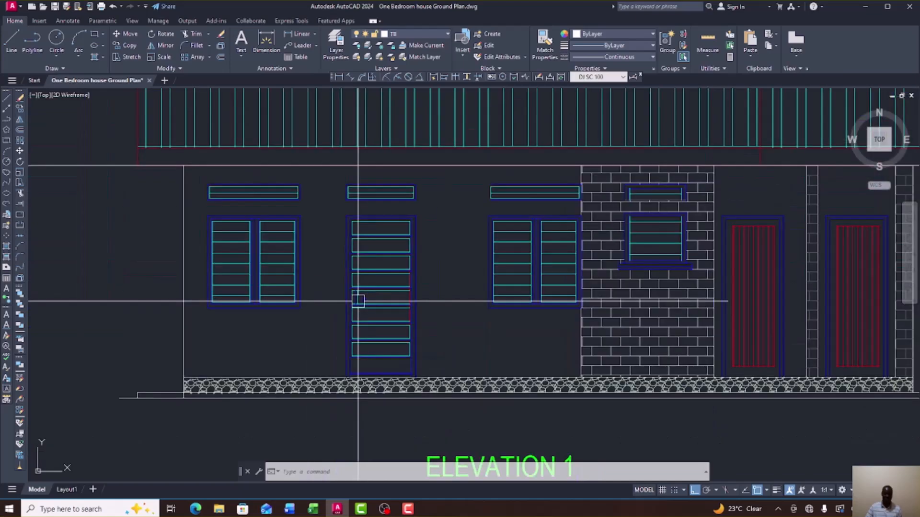
scroll(413, 315, "down", 5)
scroll(733, 324, "up", 6)
scroll(682, 300, "down", 2)
scroll(539, 323, "down", 4)
scroll(649, 288, "up", 9)
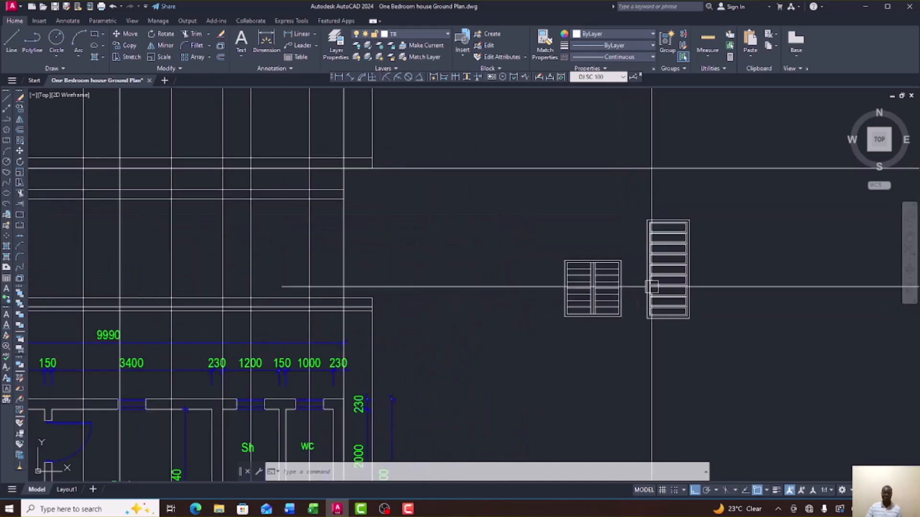
scroll(599, 292, "down", 7)
scroll(386, 288, "up", 5)
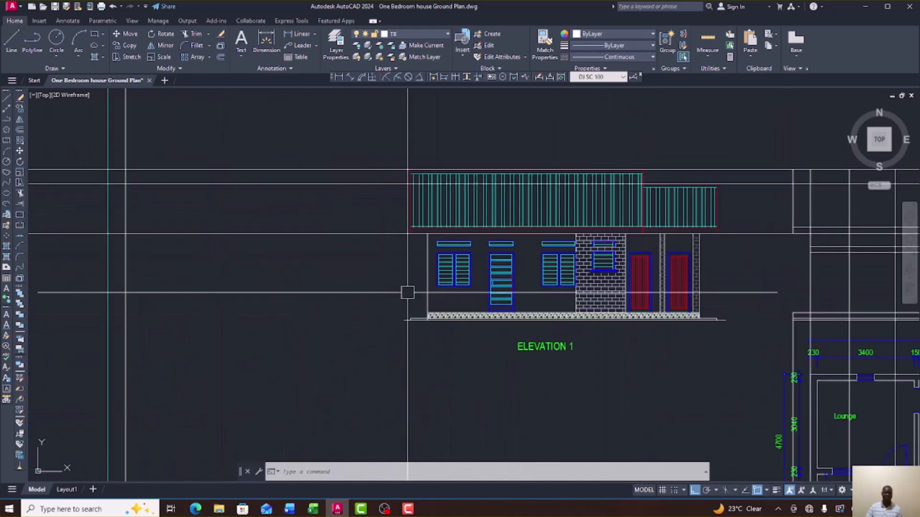
scroll(497, 294, "up", 3)
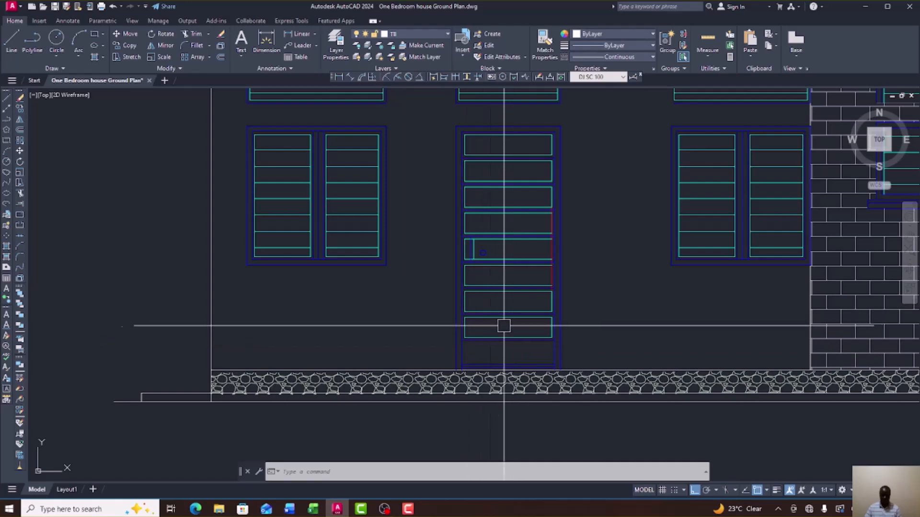
scroll(471, 273, "down", 10)
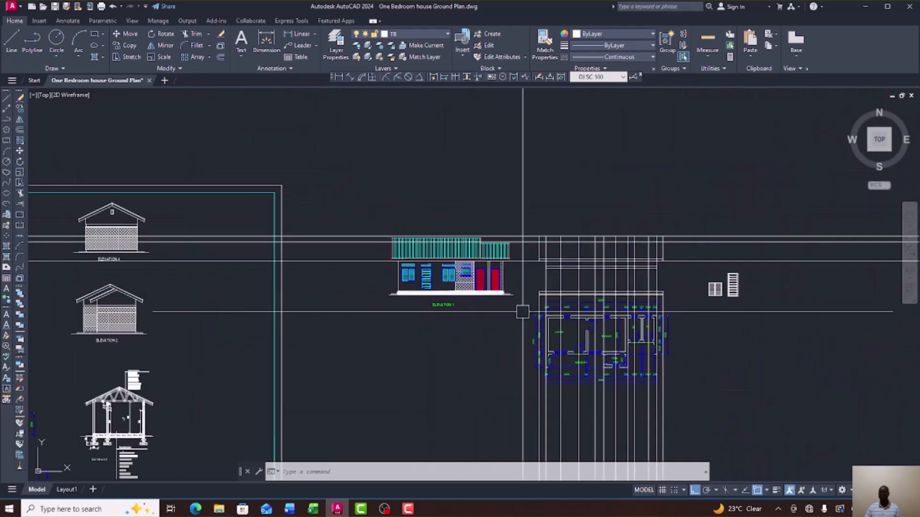
scroll(771, 304, "up", 10)
Delete the inset panel rectangle in the door's bottom compartment.
left_click(436, 226)
key("Delete")
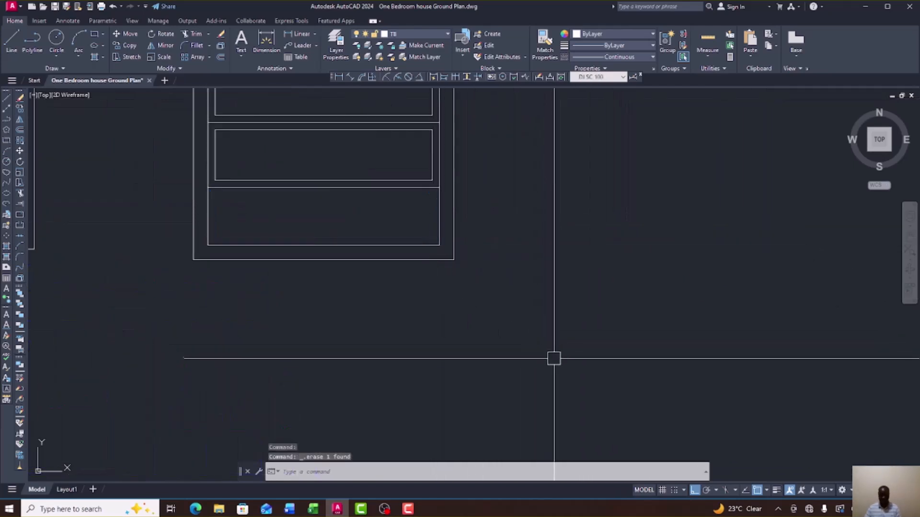
scroll(553, 357, "down", 4)
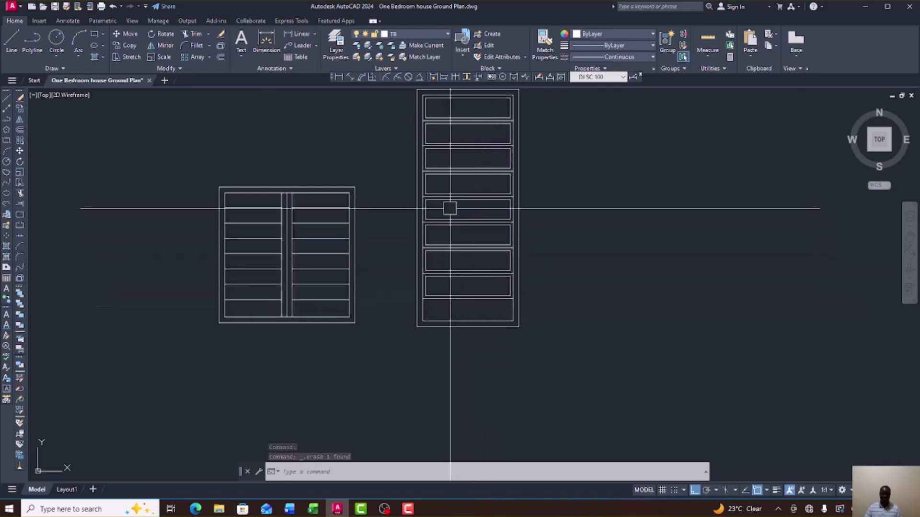
Draw a vertical line across the fifth panel near its left end.
scroll(448, 206, "up", 4)
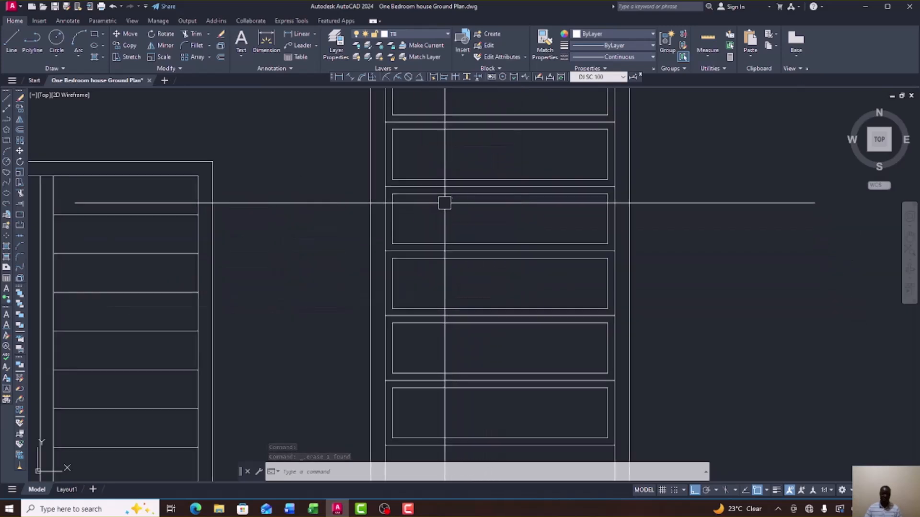
left_click(12, 39)
scroll(425, 196, "up", 3)
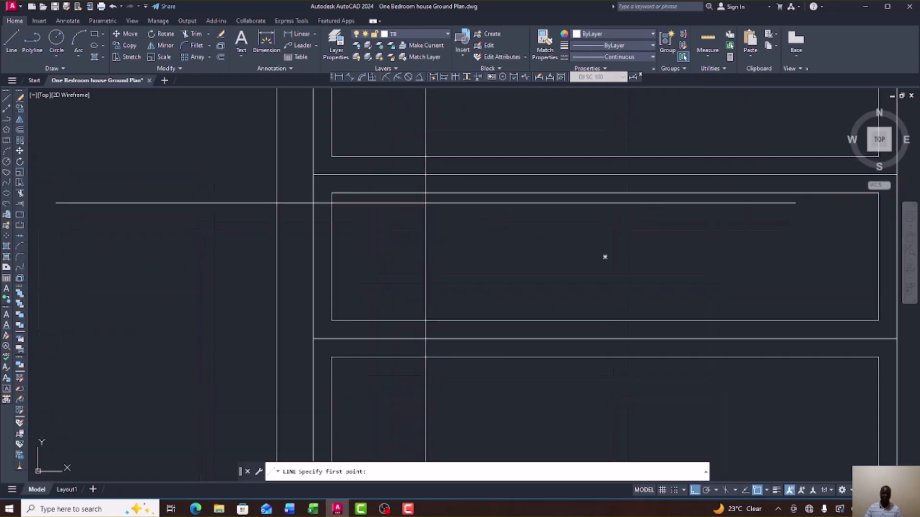
left_click(426, 204)
left_click(427, 320)
right_click(478, 275)
left_click(490, 281)
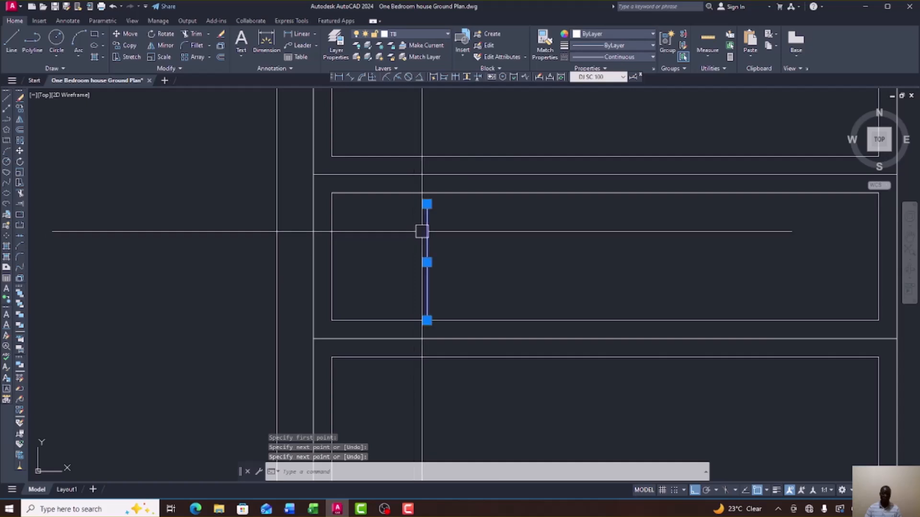
left_click(426, 204)
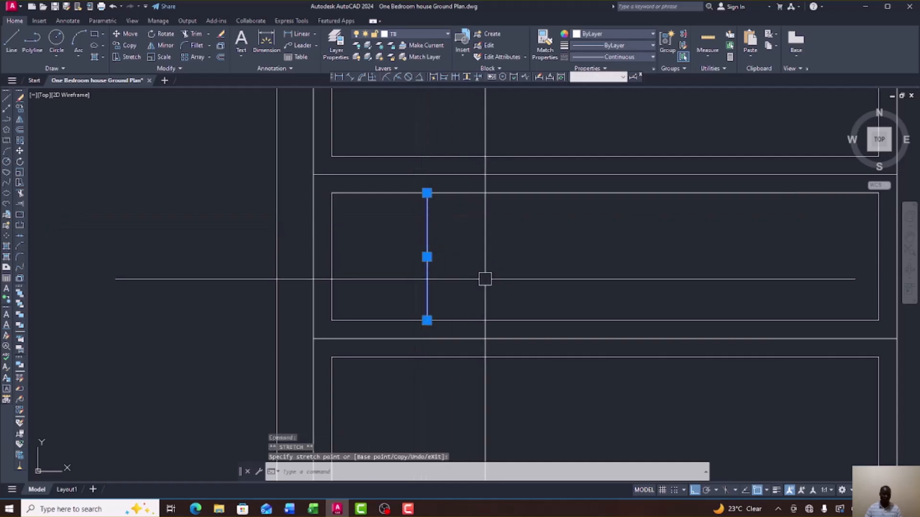
scroll(405, 249, "down", 8)
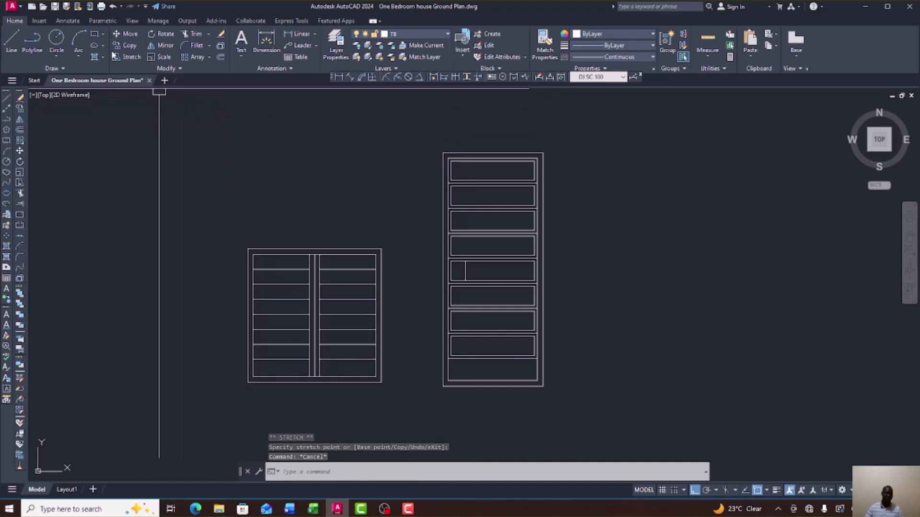
Draw a small elliptical knob beside the vertical line as the handle.
left_click(94, 46)
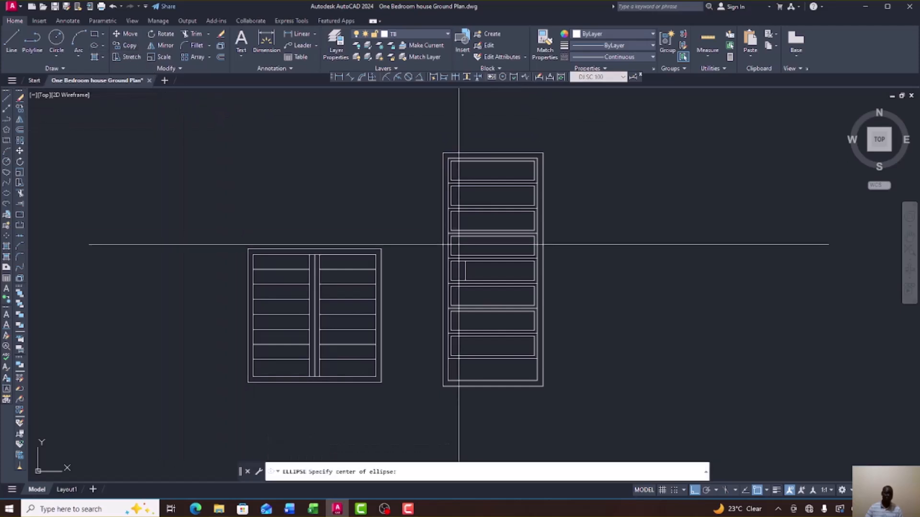
scroll(472, 249, "up", 6)
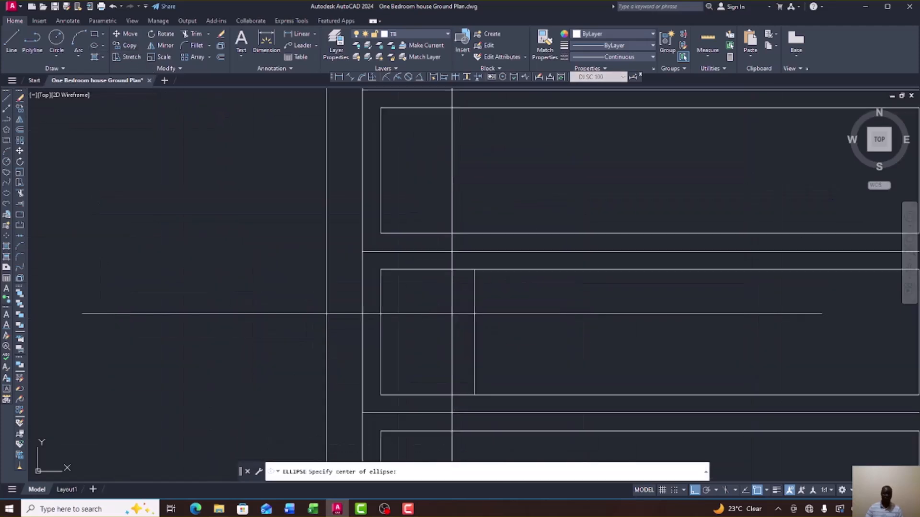
left_click(423, 340)
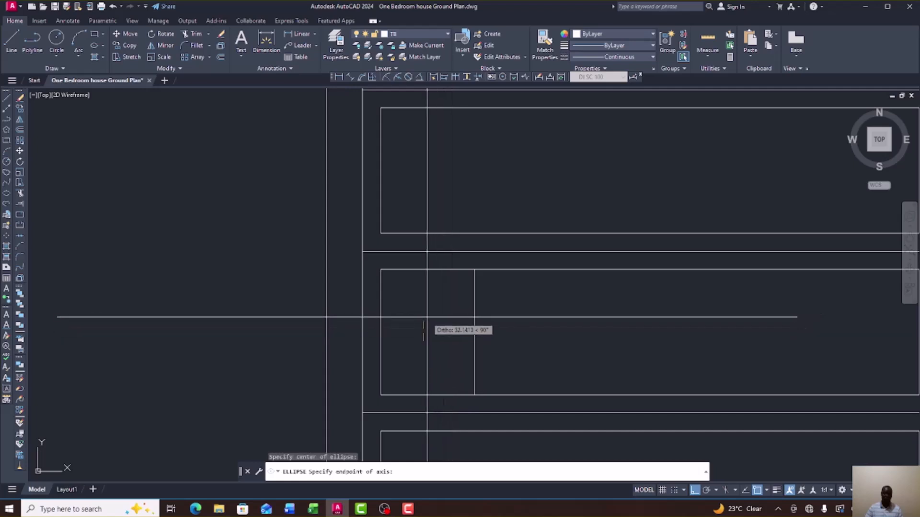
left_click(444, 335)
scroll(435, 273, "down", 5)
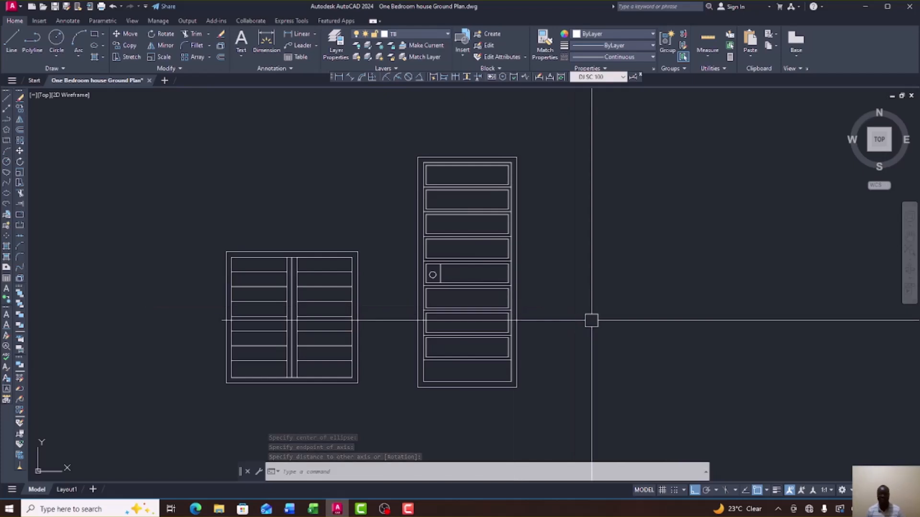
Zoom over to the red door on the house elevation.
scroll(504, 251, "down", 8)
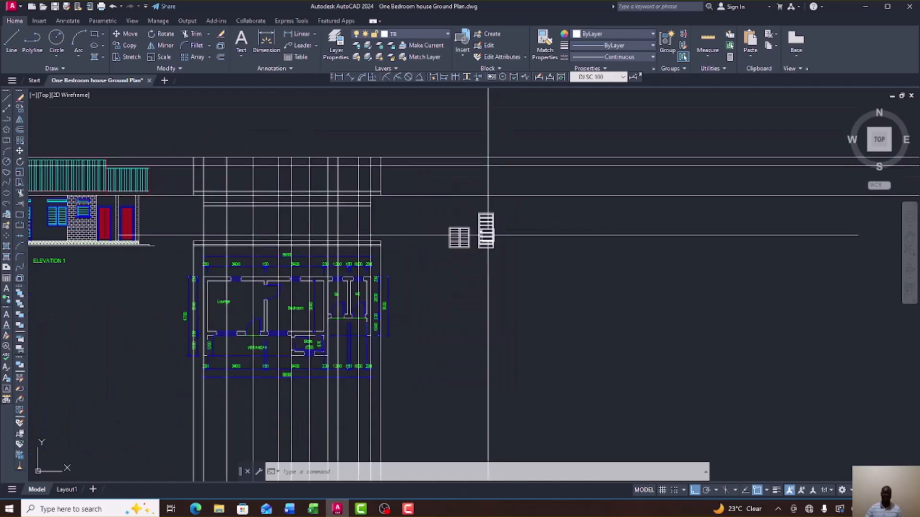
scroll(278, 239, "up", 4)
scroll(459, 254, "down", 6)
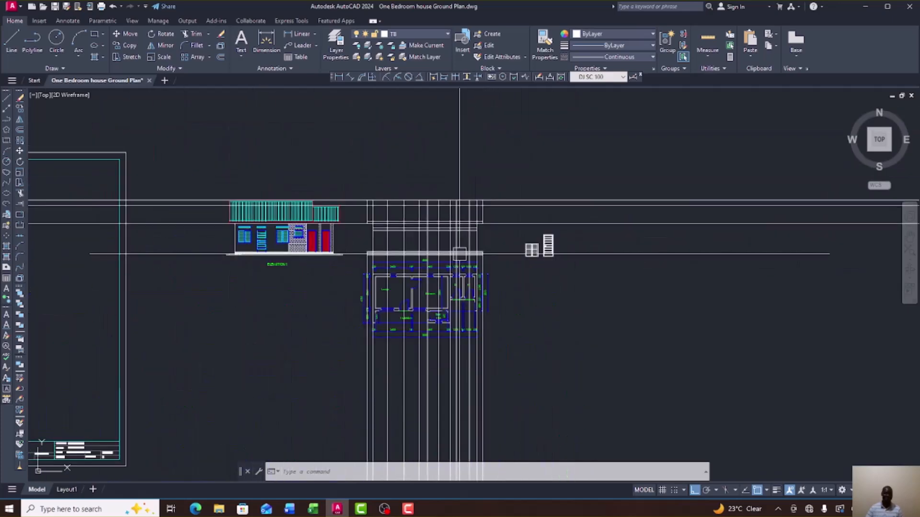
scroll(322, 247, "up", 8)
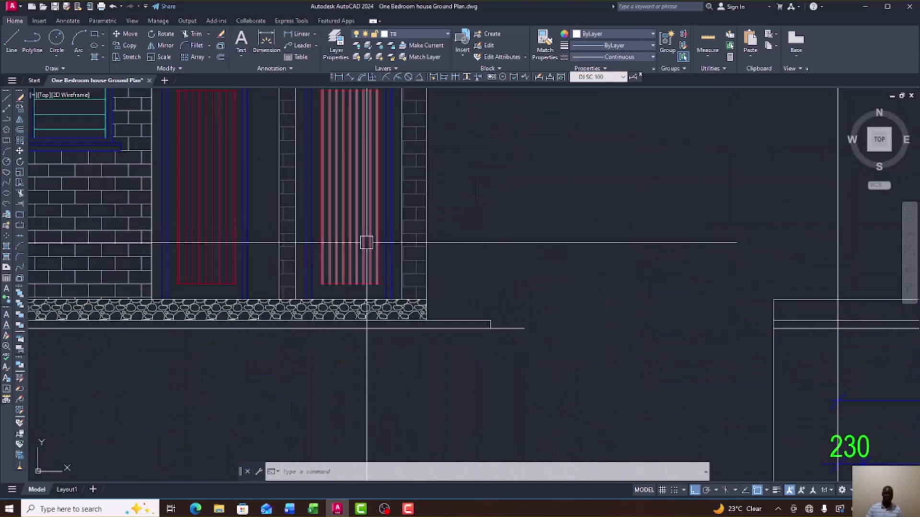
scroll(358, 268, "down", 4)
scroll(366, 249, "up", 2)
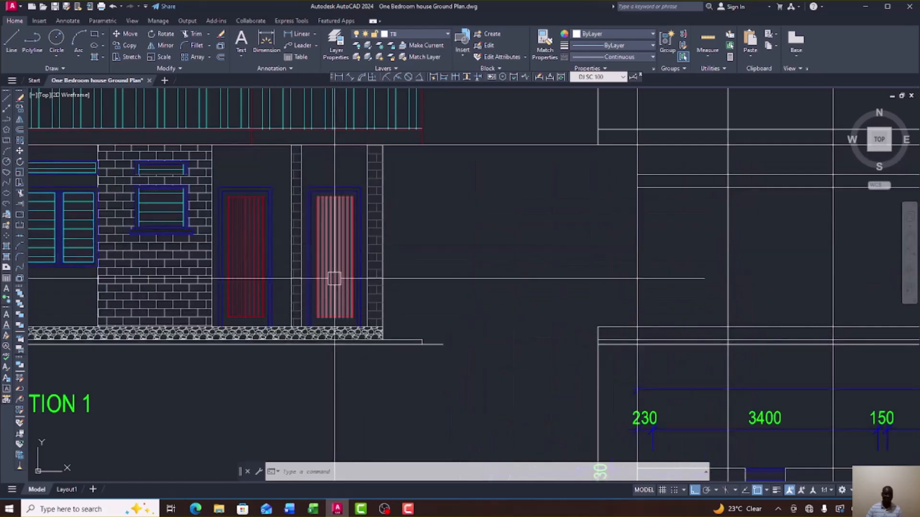
scroll(360, 211, "up", 3)
scroll(382, 206, "down", 6)
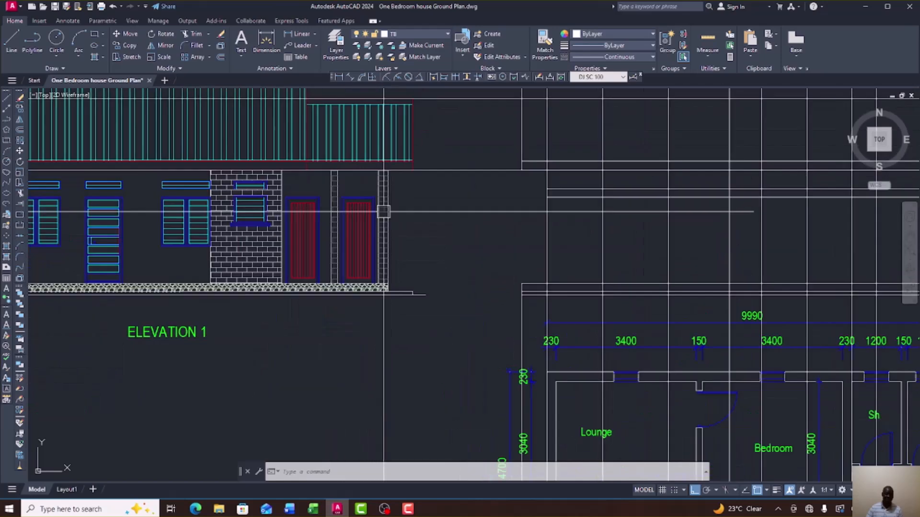
scroll(381, 211, "up", 4)
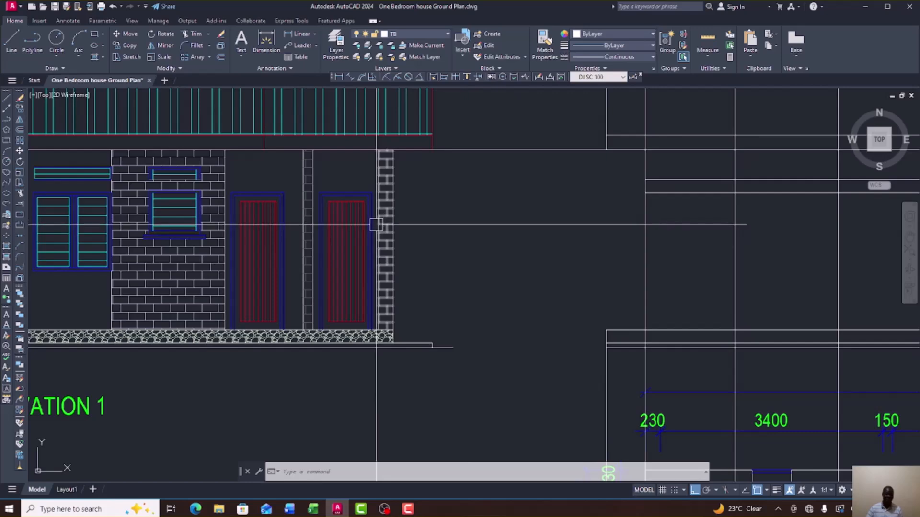
scroll(376, 225, "down", 7)
scroll(668, 273, "up", 6)
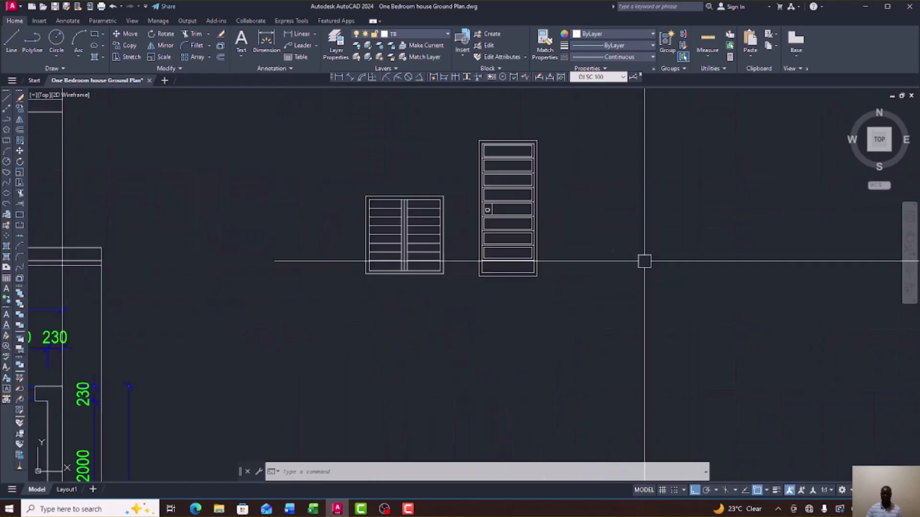
scroll(527, 250, "down", 6)
scroll(190, 212, "up", 6)
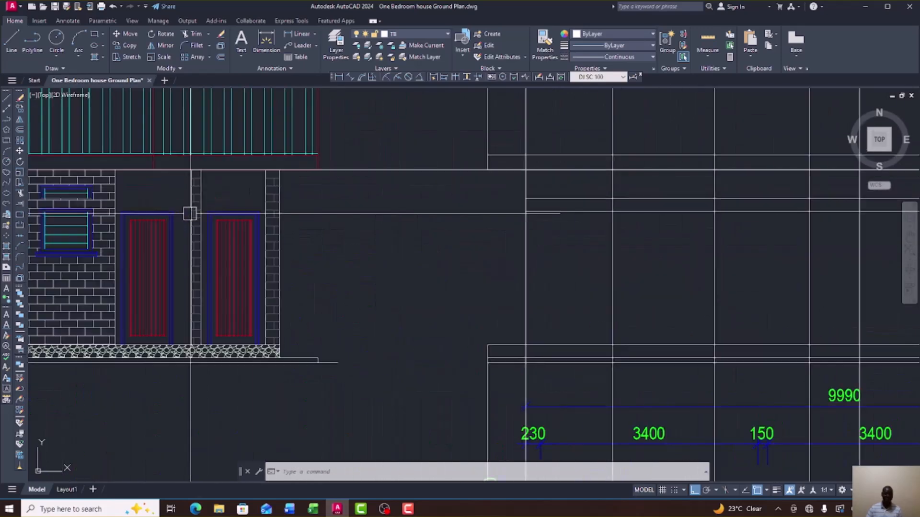
Dimension the door's top edge with a linear dimension, reading 800.
left_click(293, 34)
scroll(210, 201, "up", 5)
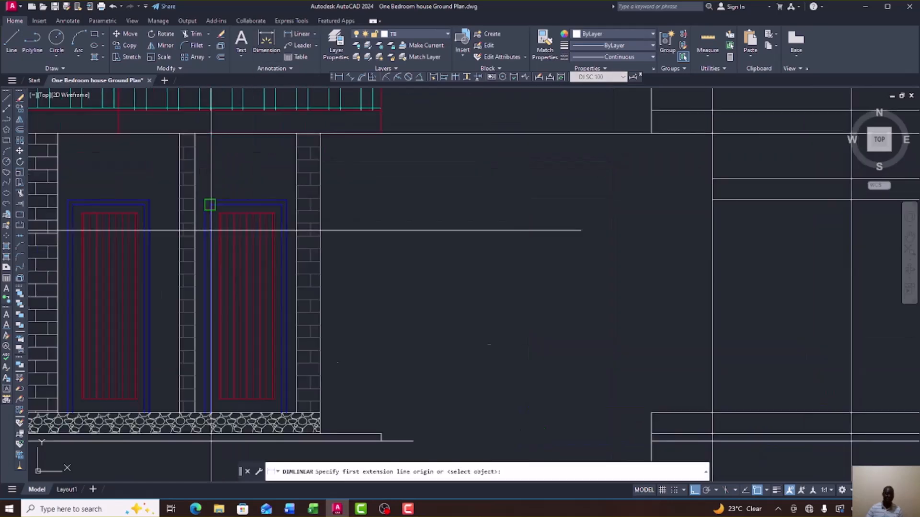
left_click(195, 152)
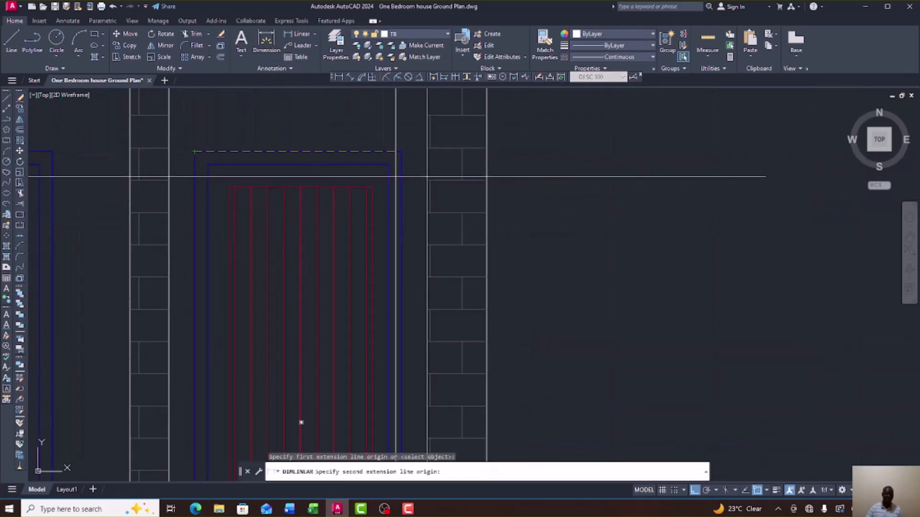
left_click(401, 152)
scroll(386, 184, "down", 5)
right_click(389, 184)
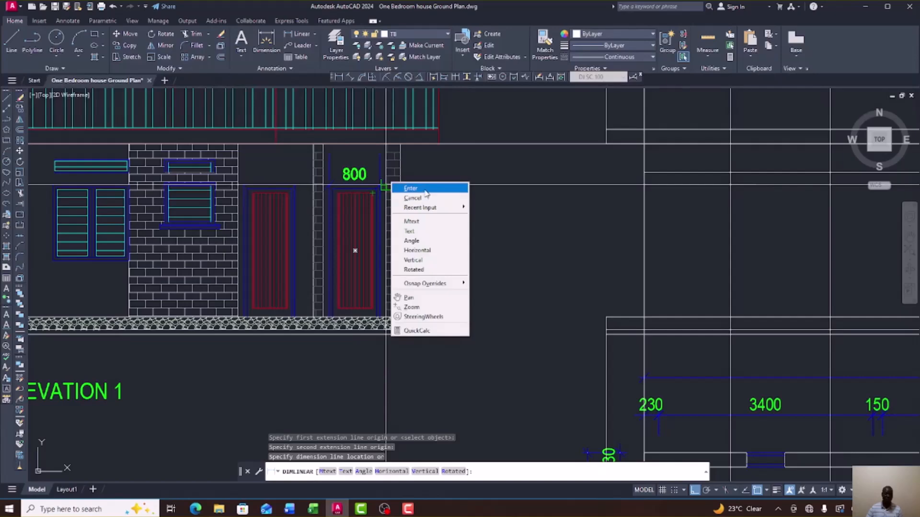
left_click(424, 189)
scroll(417, 192, "down", 8)
scroll(408, 194, "up", 5)
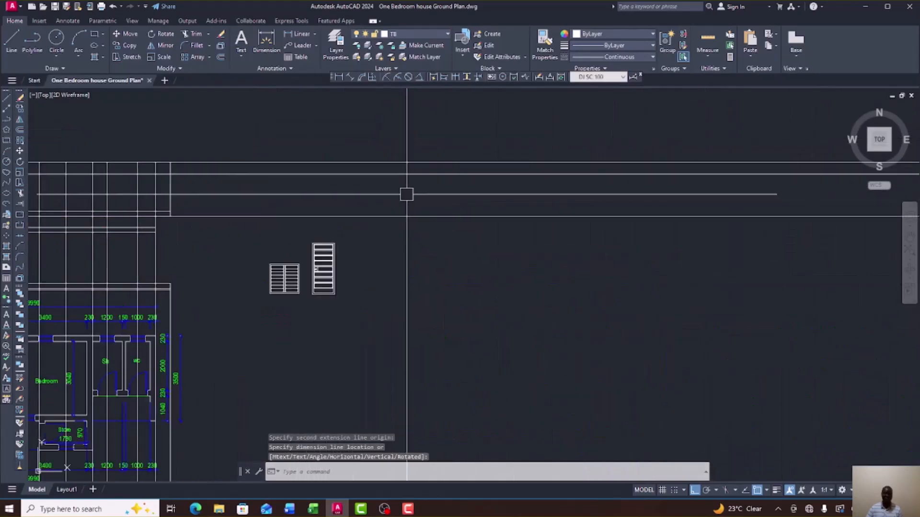
scroll(369, 211, "up", 2)
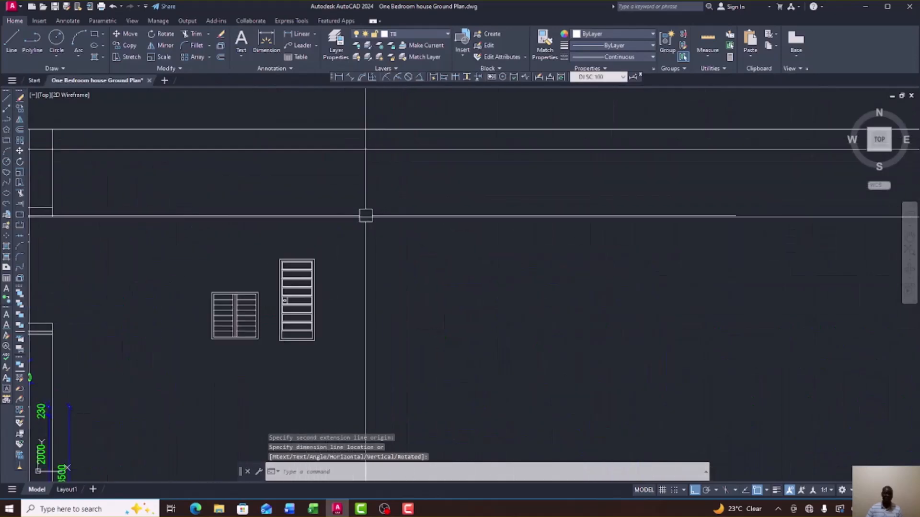
Start a polyline door outline beside the panelled door with an 800 bottom edge.
left_click(7, 120)
scroll(354, 325, "up", 4)
left_click(306, 366)
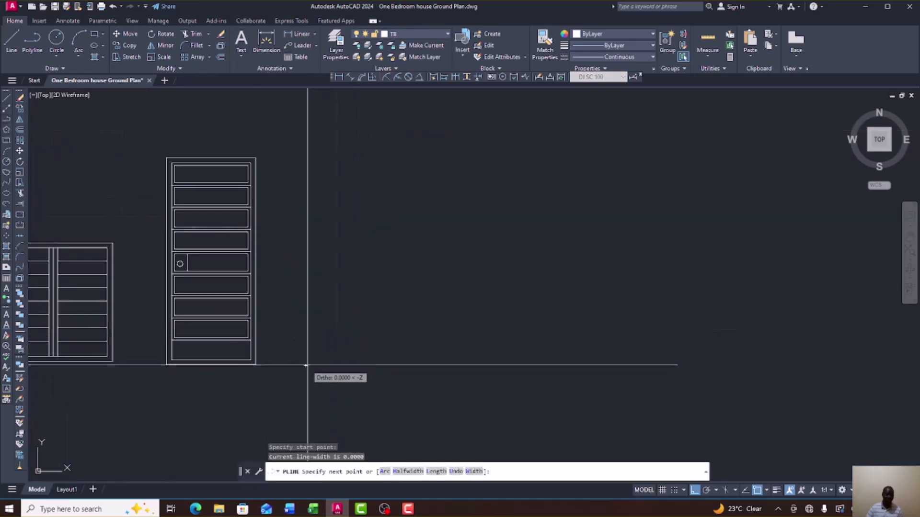
type("800")
key("Return")
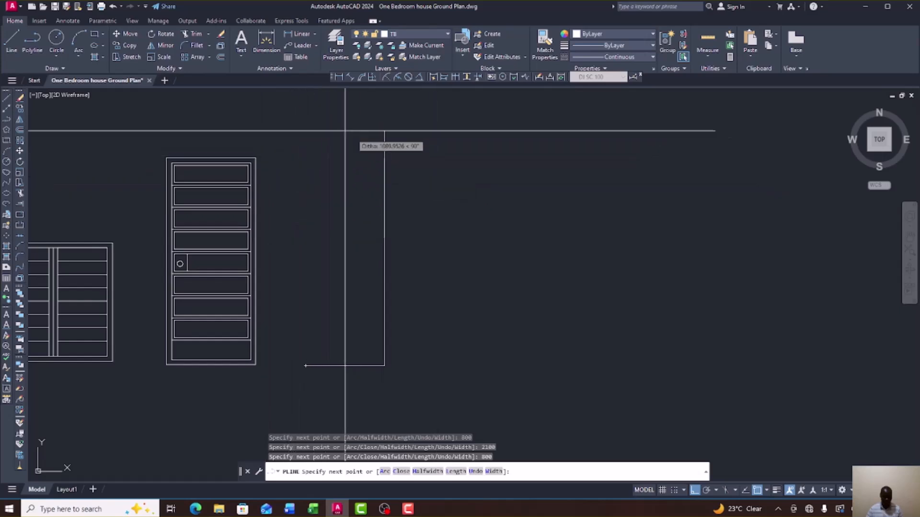
End the failed first outline and erase it.
right_click(442, 167)
left_click(476, 179)
left_click(415, 263)
left_click(382, 235)
key("Delete")
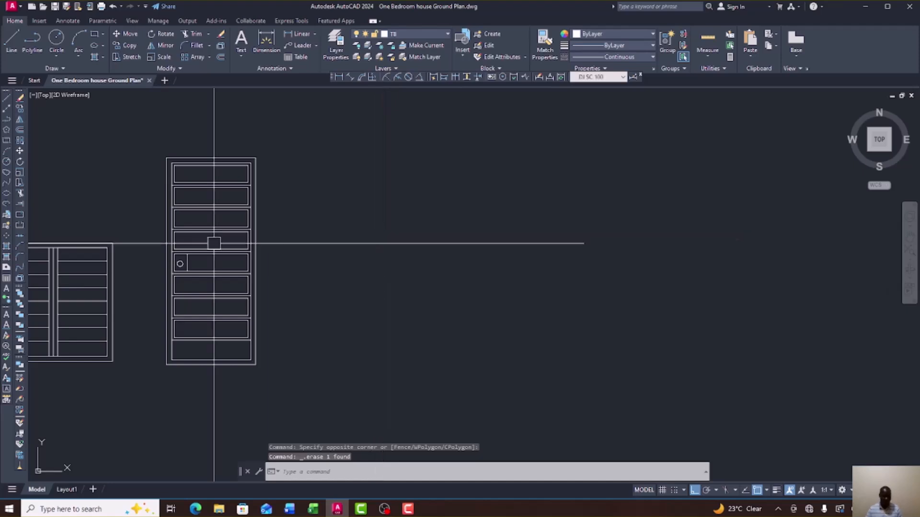
Redraw the door outline polyline from beside the panelled door with a 2100 vertical side.
left_click(8, 121)
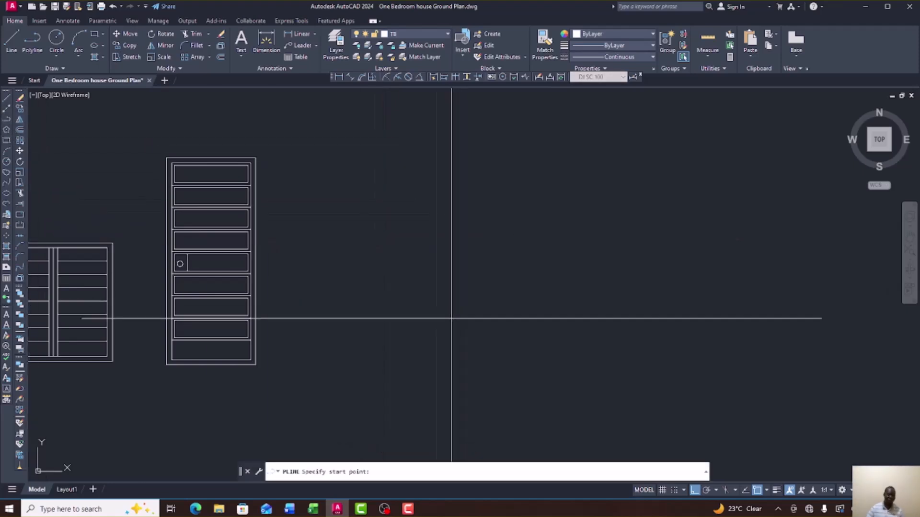
scroll(290, 373, "up", 2)
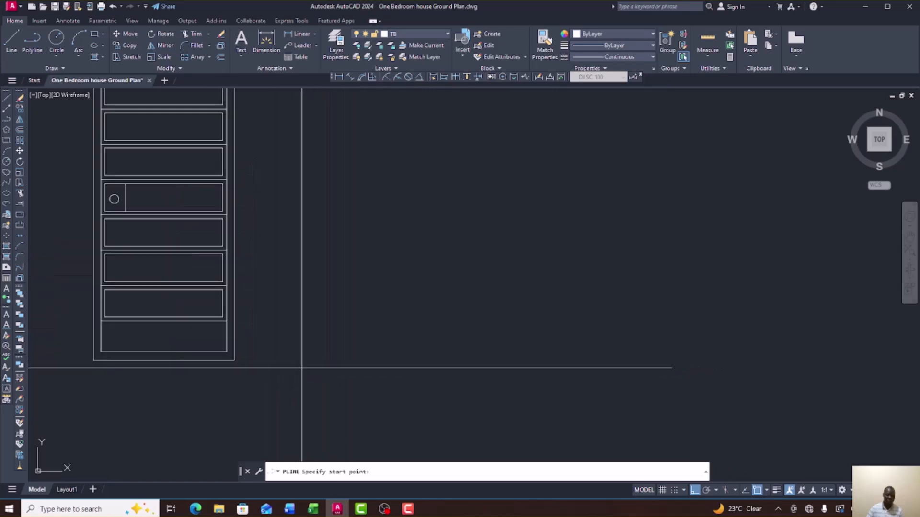
left_click(307, 364)
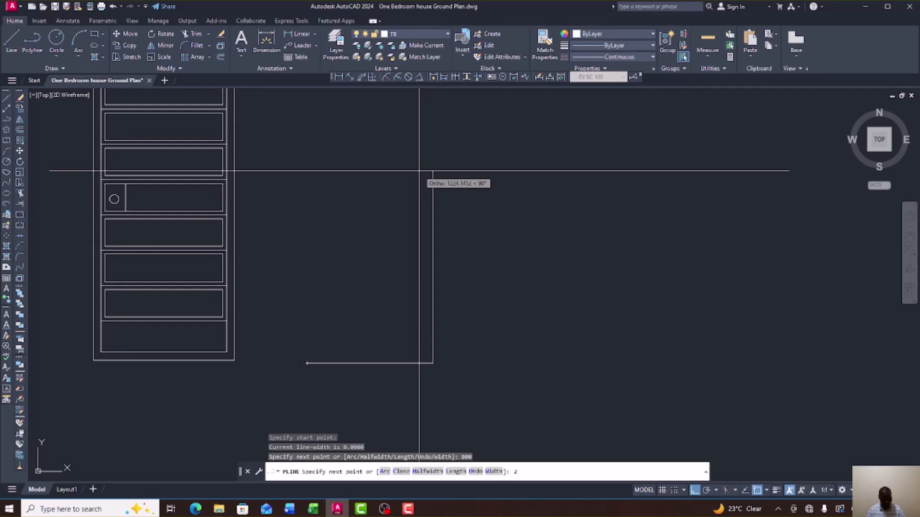
key("Return")
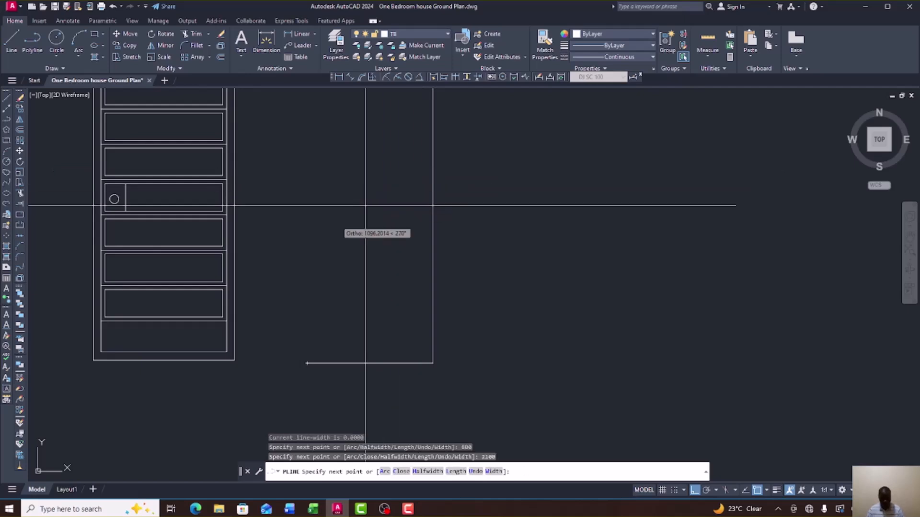
scroll(379, 195, "down", 6)
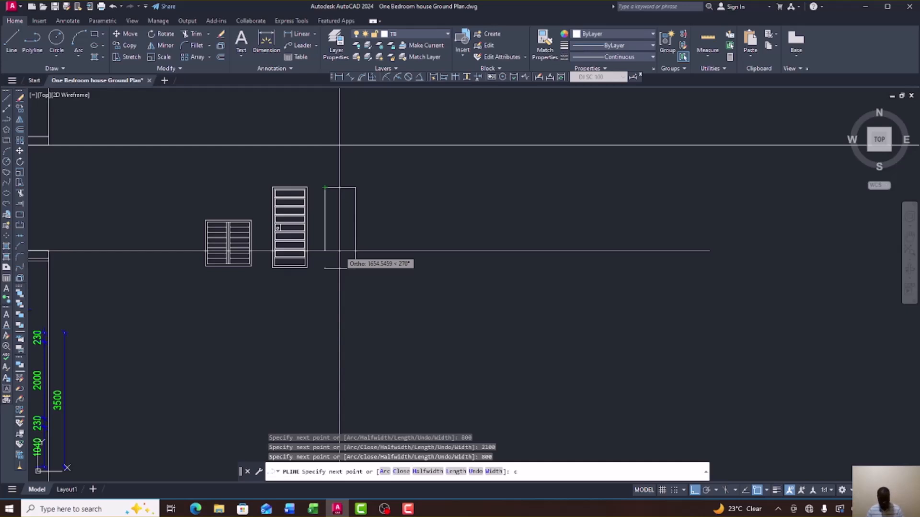
Measure the elevation door's frame thickness with a linear dimension, reading 50.
scroll(439, 252, "down", 8)
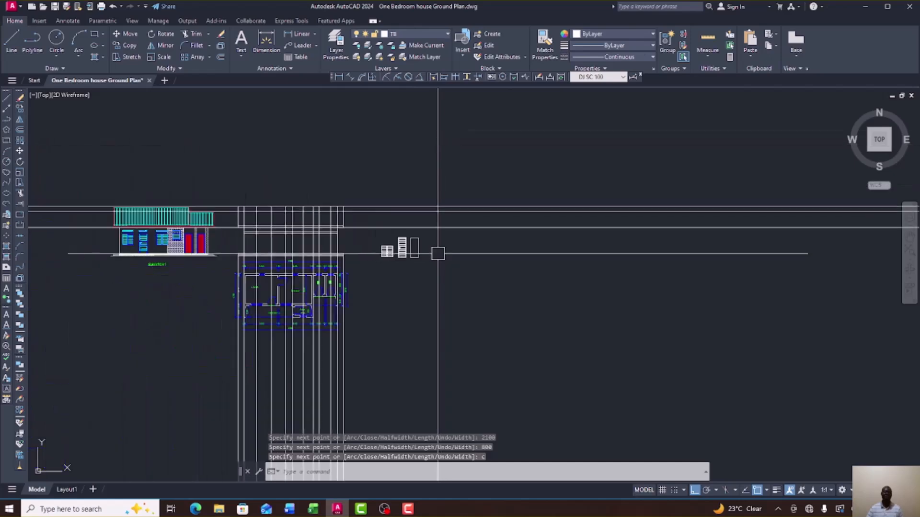
scroll(422, 250, "up", 12)
scroll(456, 247, "down", 6)
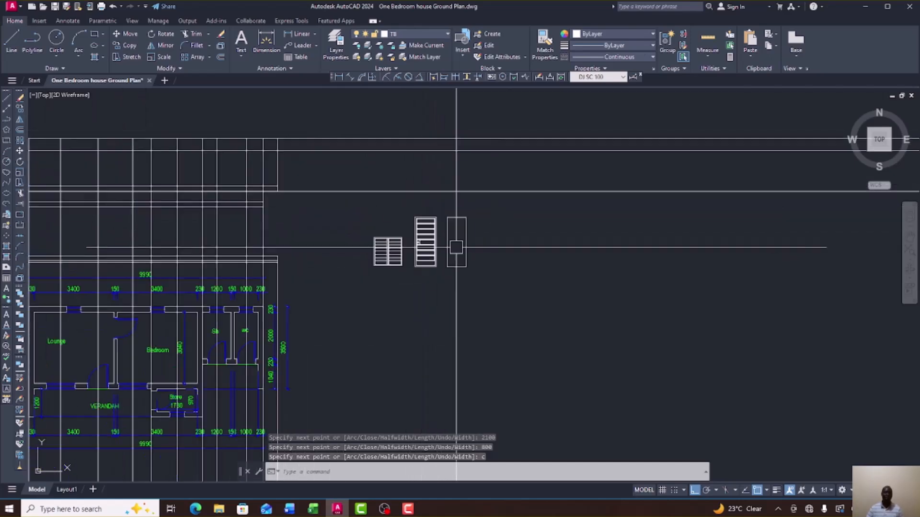
scroll(436, 250, "down", 4)
scroll(448, 249, "up", 2)
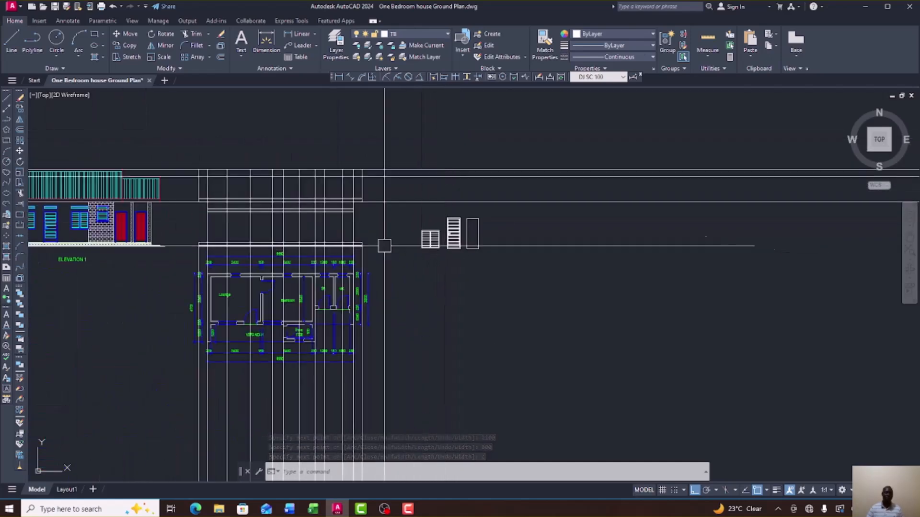
scroll(164, 214, "up", 6)
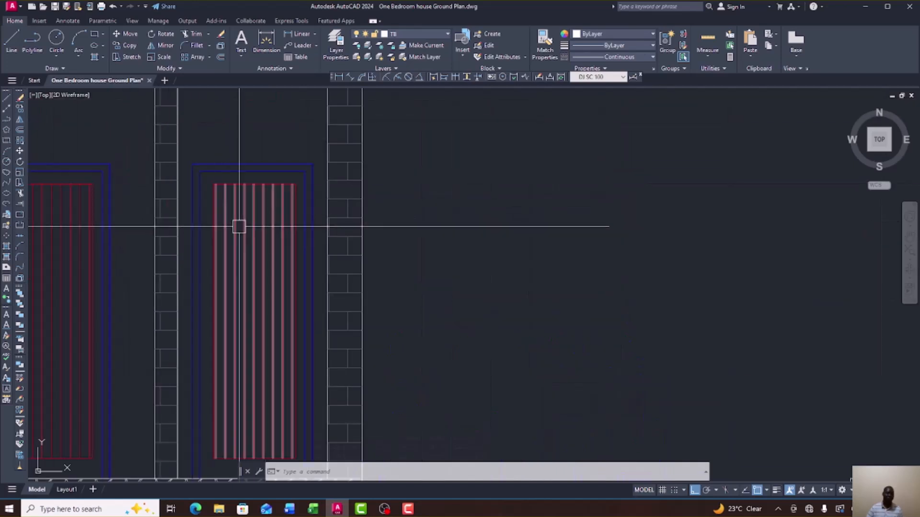
scroll(265, 181, "up", 3)
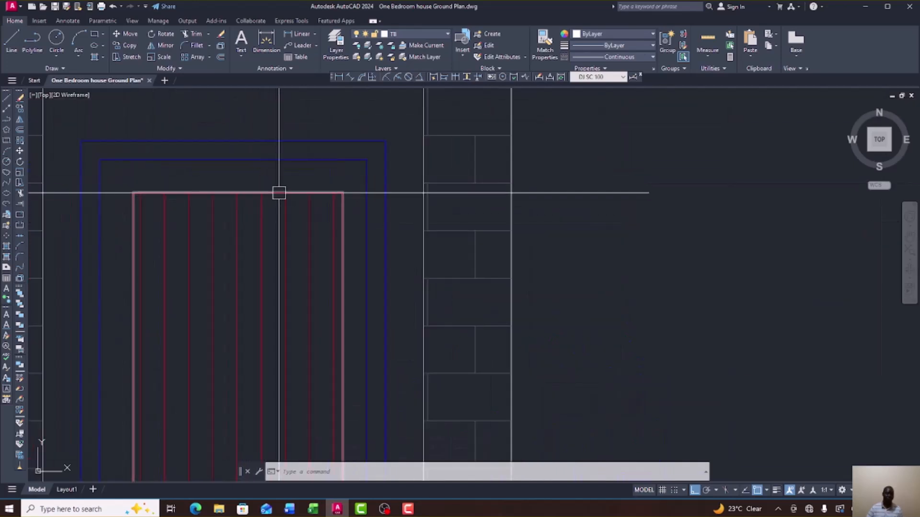
scroll(263, 187, "down", 2)
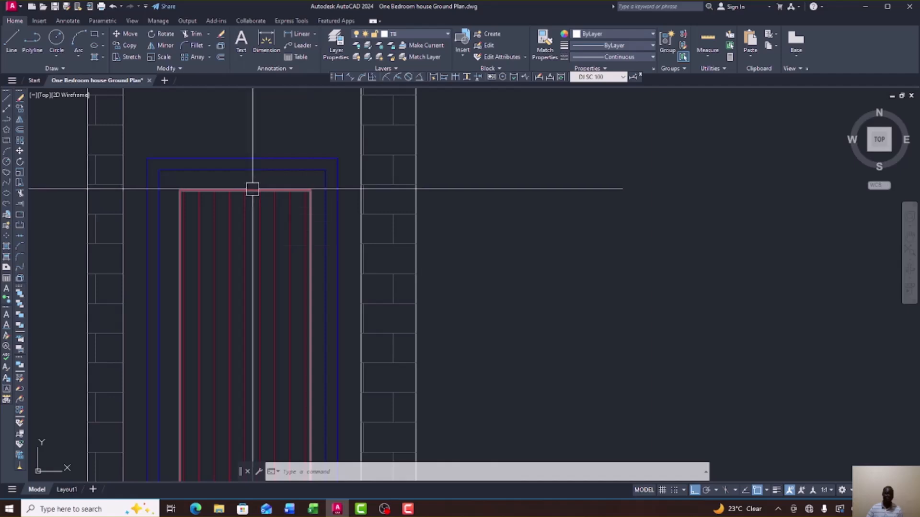
scroll(254, 188, "down", 5)
scroll(241, 197, "up", 4)
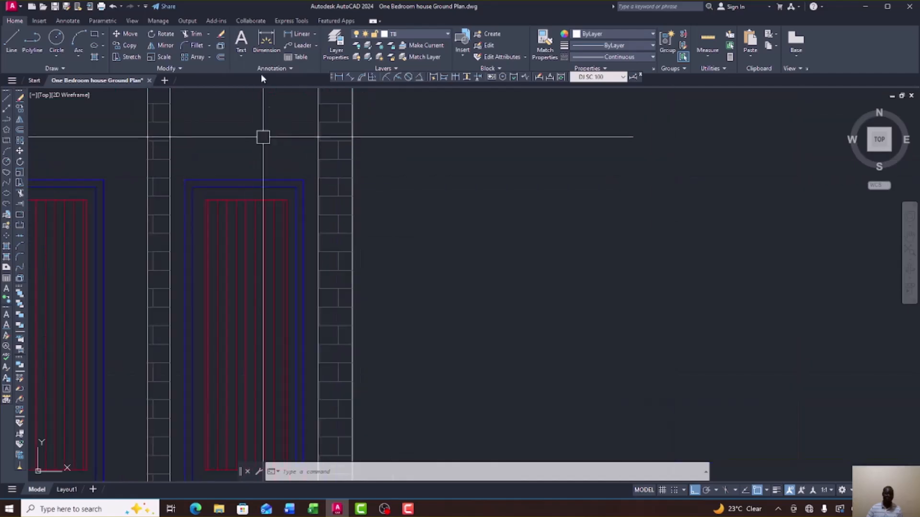
left_click(299, 33)
scroll(305, 184, "up", 4)
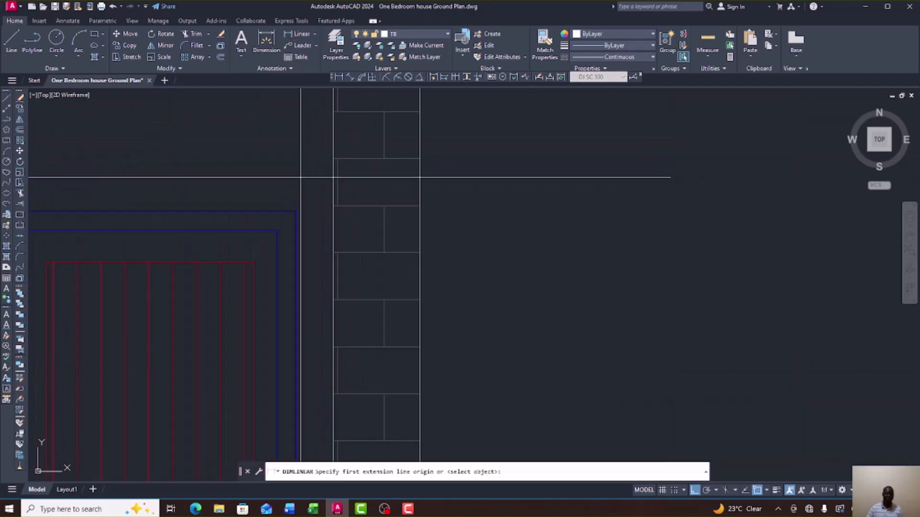
left_click(277, 231)
left_click(276, 212)
right_click(284, 209)
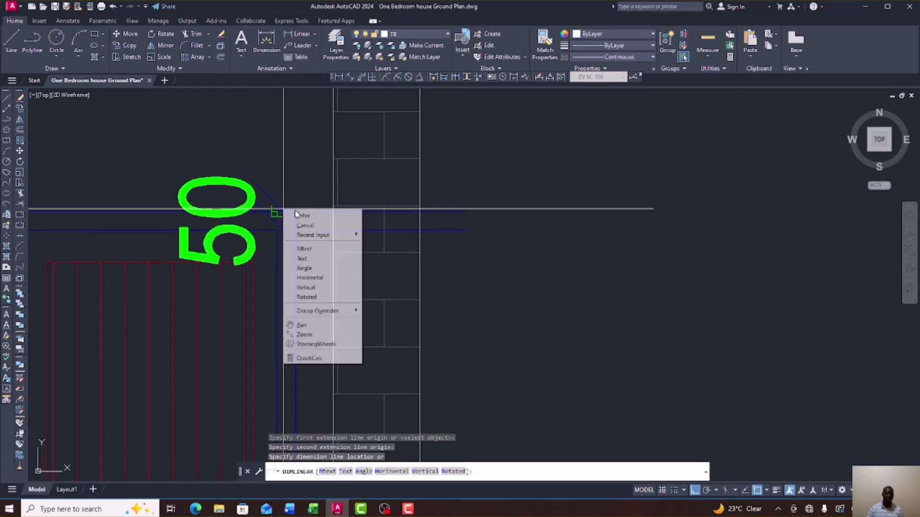
left_click(301, 216)
scroll(294, 208, "down", 2)
scroll(268, 213, "down", 3)
scroll(285, 219, "up", 3)
scroll(285, 219, "down", 5)
scroll(375, 225, "up", 5)
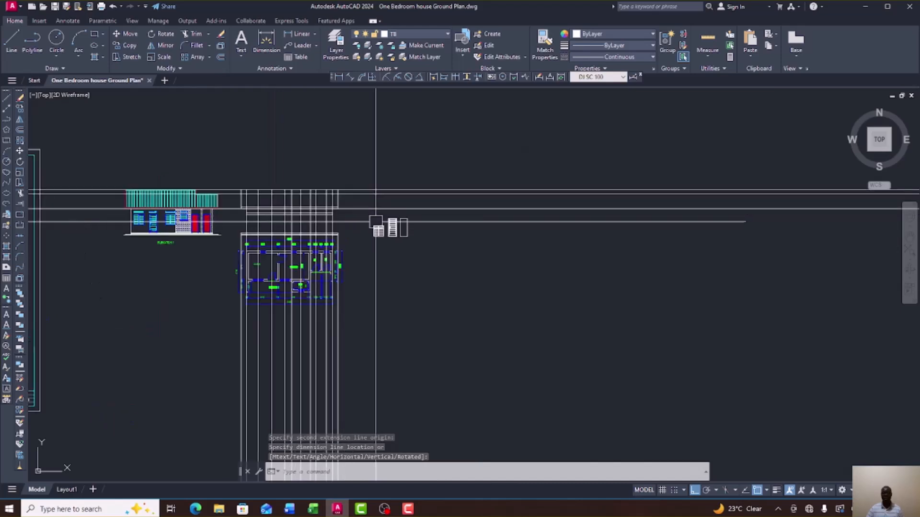
scroll(383, 233, "up", 5)
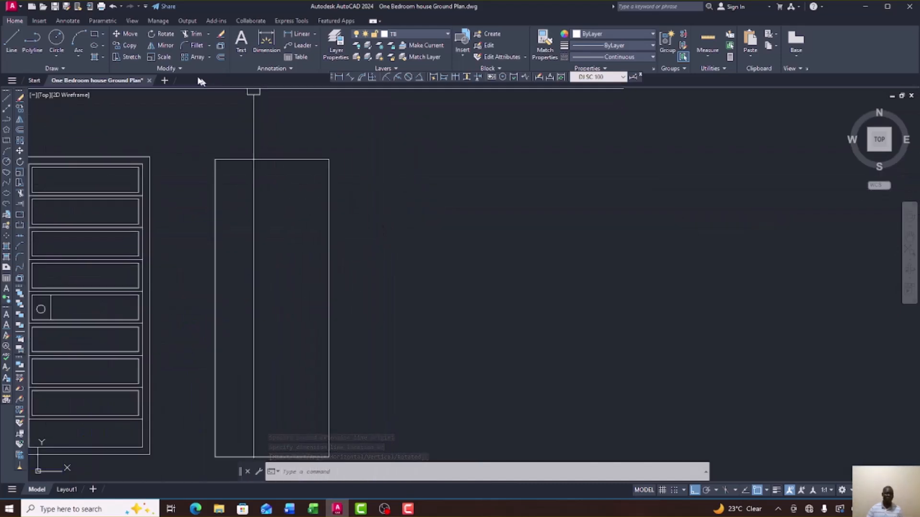
Offset the tall door outline 50 units inward to form its inner frame.
left_click(20, 130)
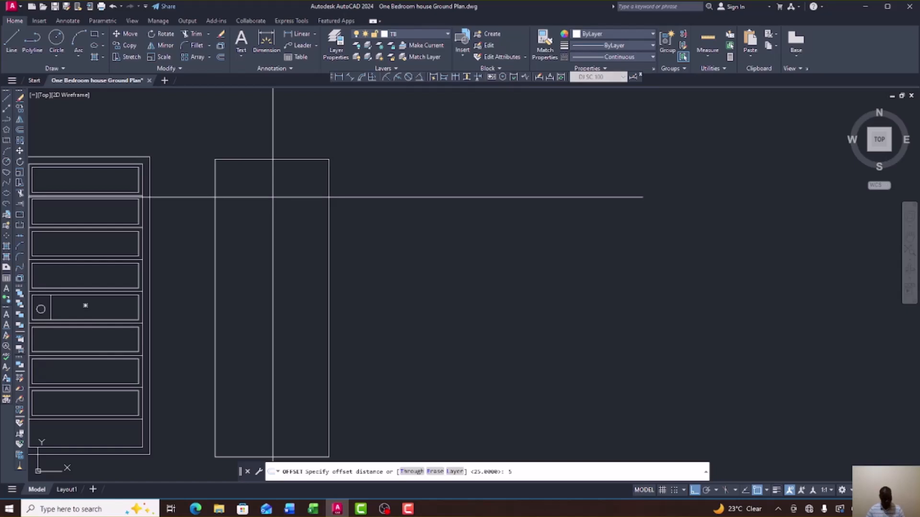
type("50")
key("Return")
left_click(323, 236)
left_click(303, 228)
right_click(421, 217)
left_click(452, 222)
scroll(431, 220, "down", 5)
scroll(422, 222, "up", 3)
scroll(432, 222, "down", 3)
scroll(445, 221, "up", 2)
scroll(445, 221, "up", 2)
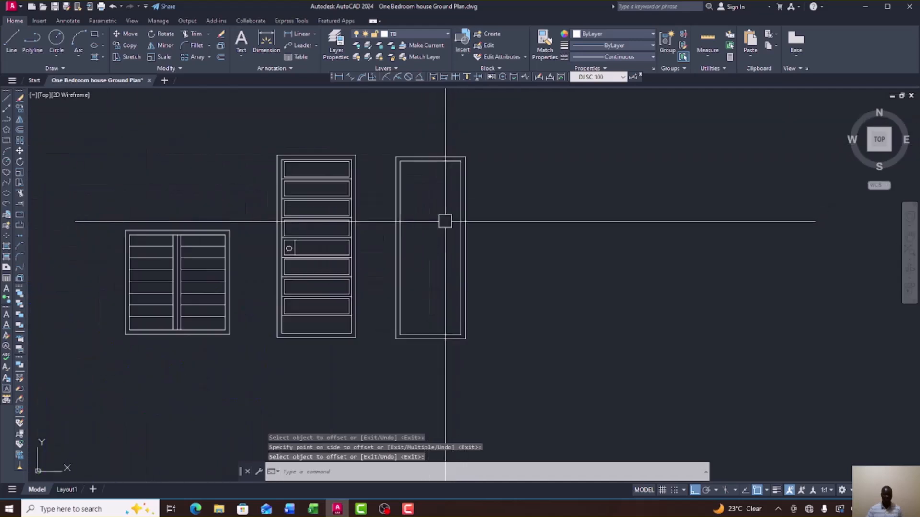
scroll(435, 178, "up", 2)
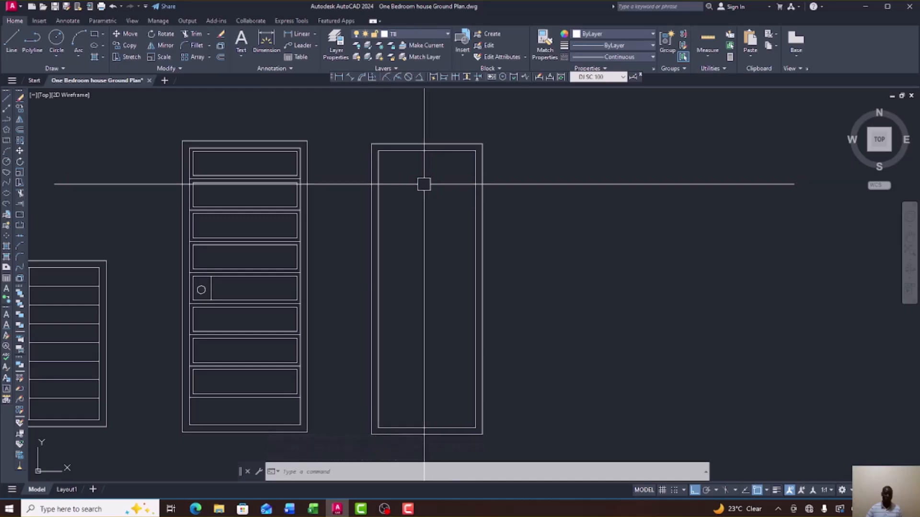
scroll(424, 184, "down", 5)
scroll(308, 207, "up", 5)
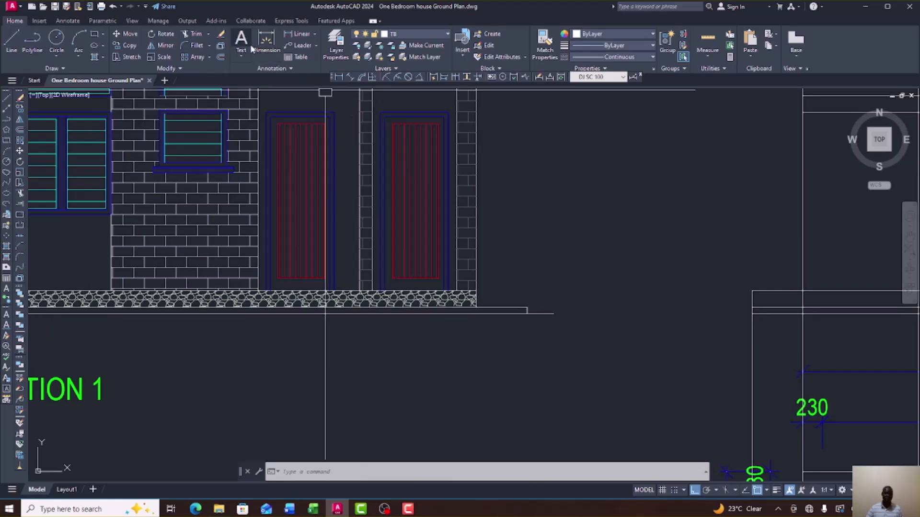
Check a distance on the framed door with DIMLINEAR, then cancel without placing a dimension.
left_click(294, 35)
scroll(415, 199, "up", 5)
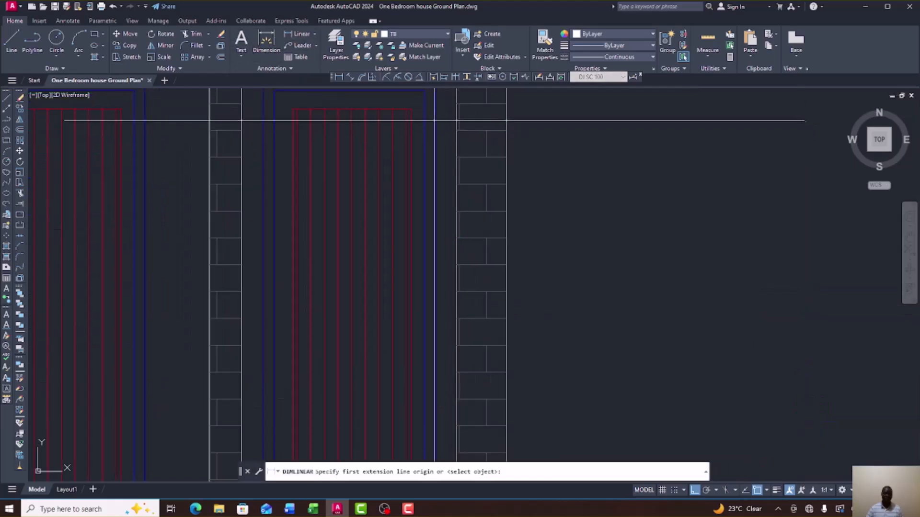
left_click(411, 110)
scroll(424, 127, "down", 4)
scroll(429, 148, "up", 4)
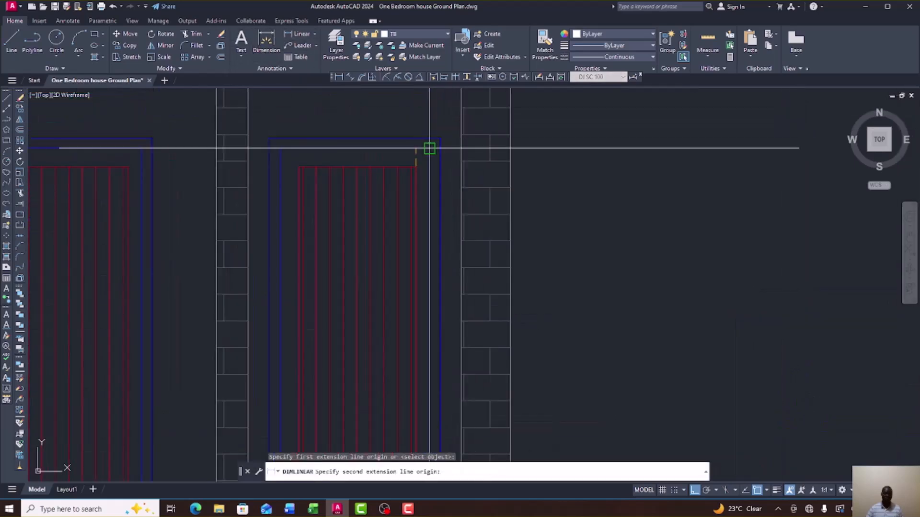
left_click(415, 149)
right_click(415, 149)
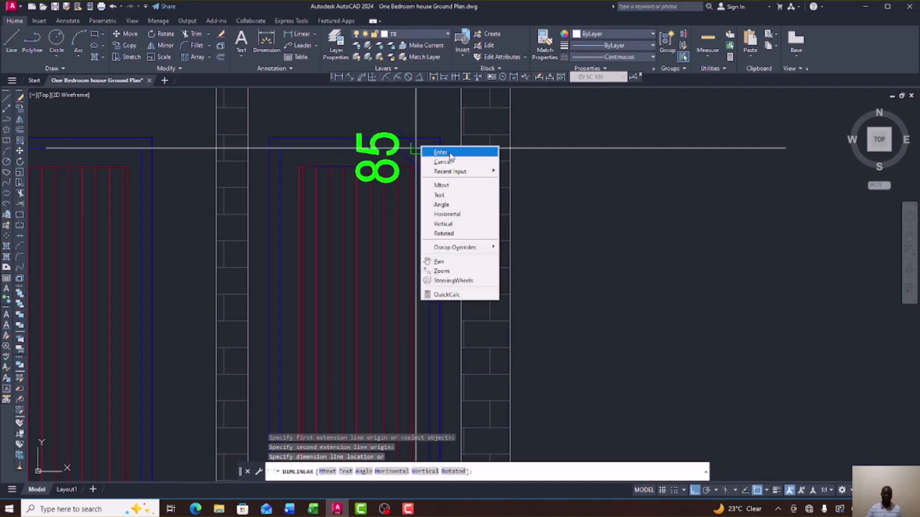
left_click(449, 158)
scroll(446, 153, "down", 6)
scroll(451, 201, "up", 8)
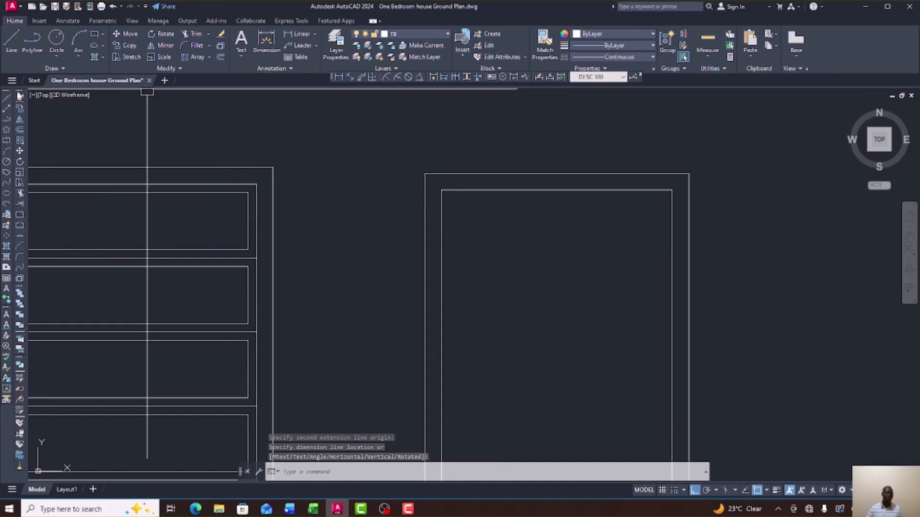
Draw a line ending at the framed door's inner frame corner.
left_click(7, 100)
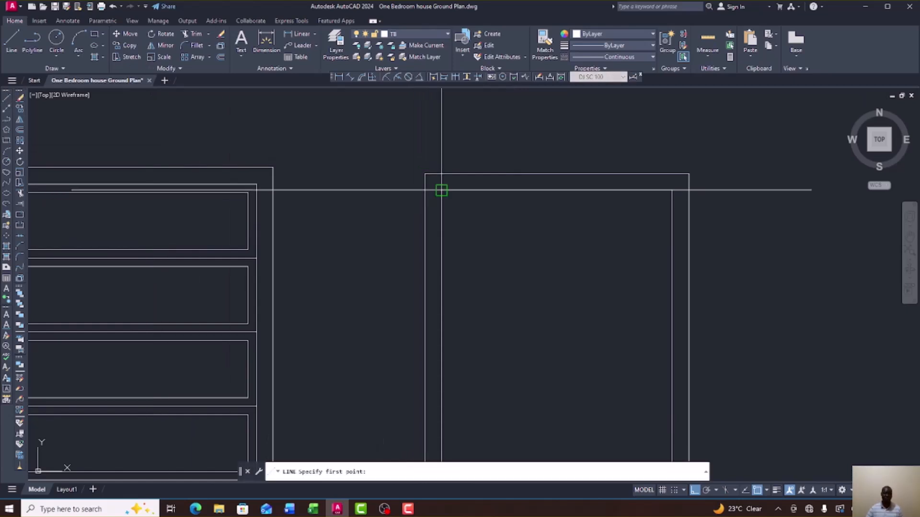
left_click(671, 191)
right_click(624, 238)
left_click(660, 247)
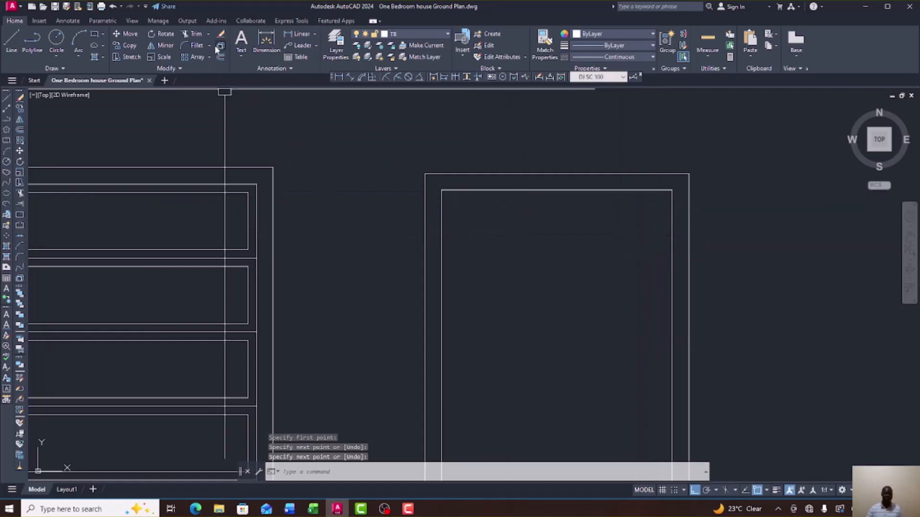
Offset the inner top line 85 down for the top rail, and offset the inner outline inward.
left_click(20, 130)
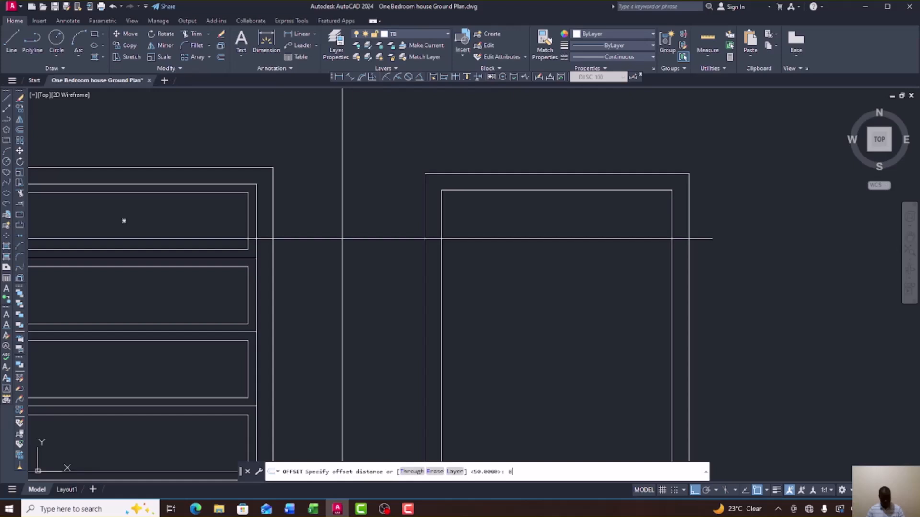
key("Return")
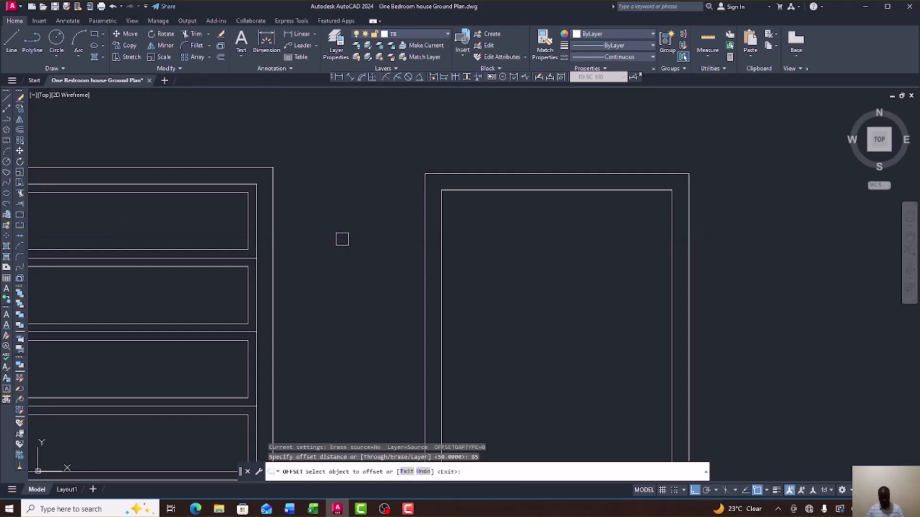
left_click(575, 191)
left_click(536, 199)
scroll(527, 215, "down", 6)
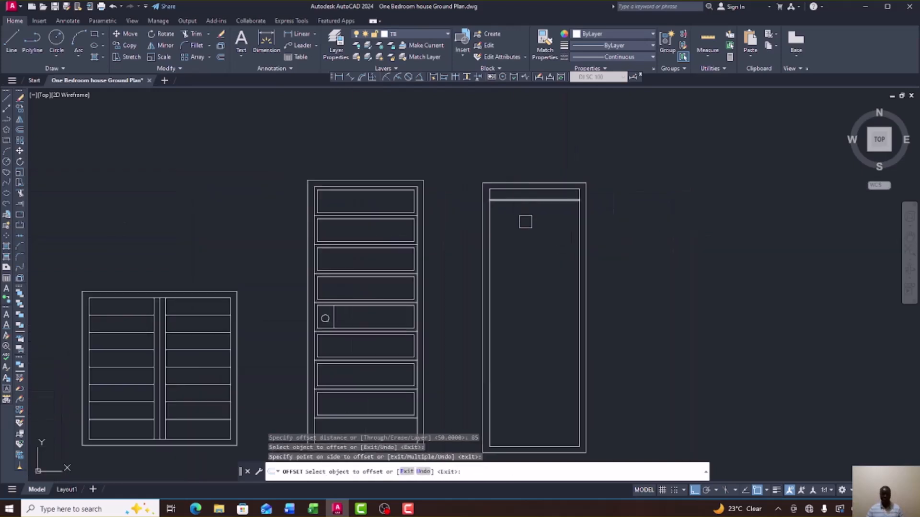
left_click(526, 357)
left_click(529, 315)
right_click(604, 307)
left_click(626, 308)
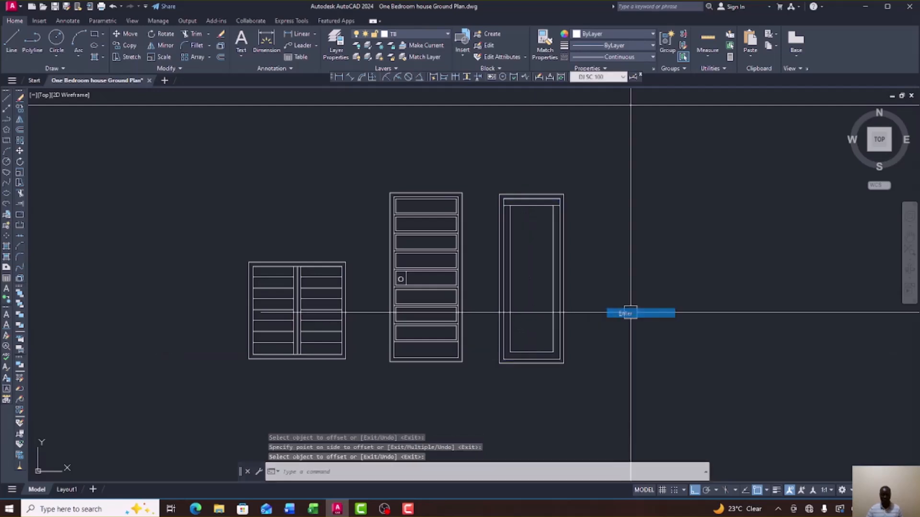
scroll(543, 215, "up", 2)
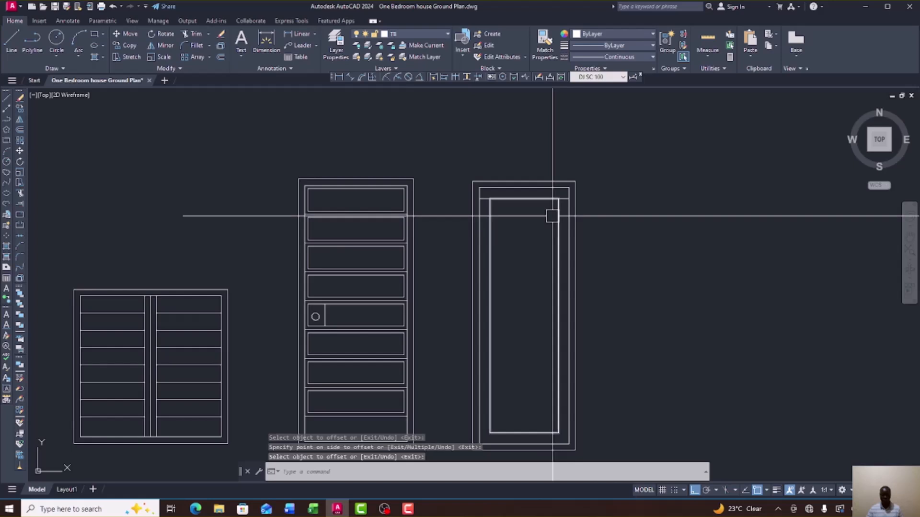
Draw the bottom rail line across the inner rectangle, then delete the temporary inner rectangle.
left_click(6, 98)
left_click(489, 434)
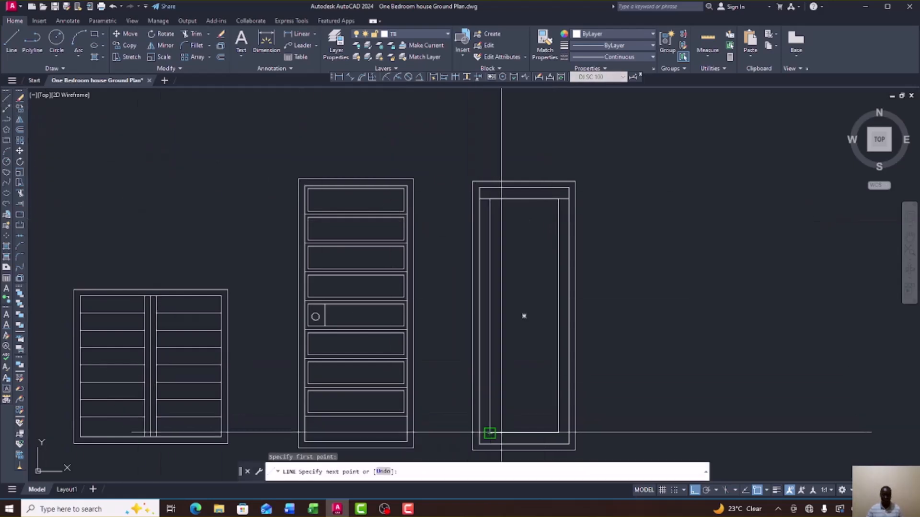
left_click(558, 433)
right_click(574, 413)
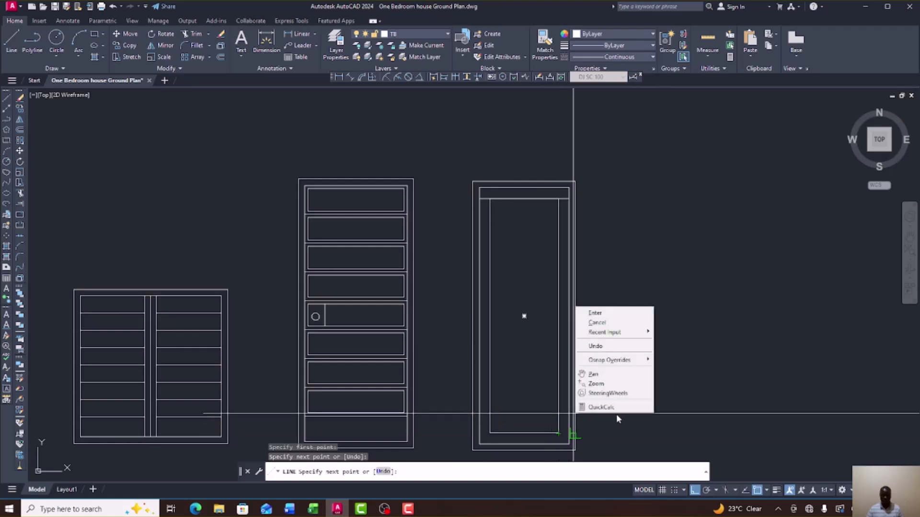
left_click(616, 312)
left_click(557, 305)
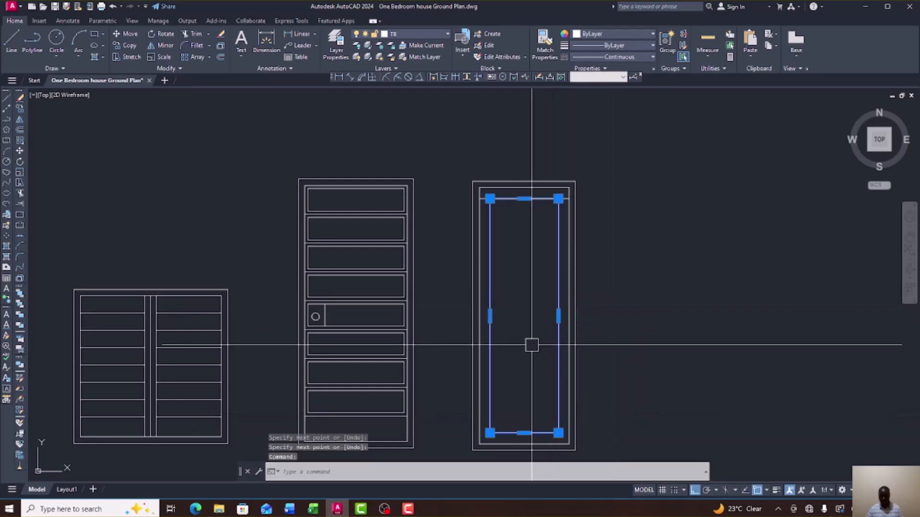
key("Delete")
scroll(520, 325, "down", 3)
scroll(236, 326, "down", 3)
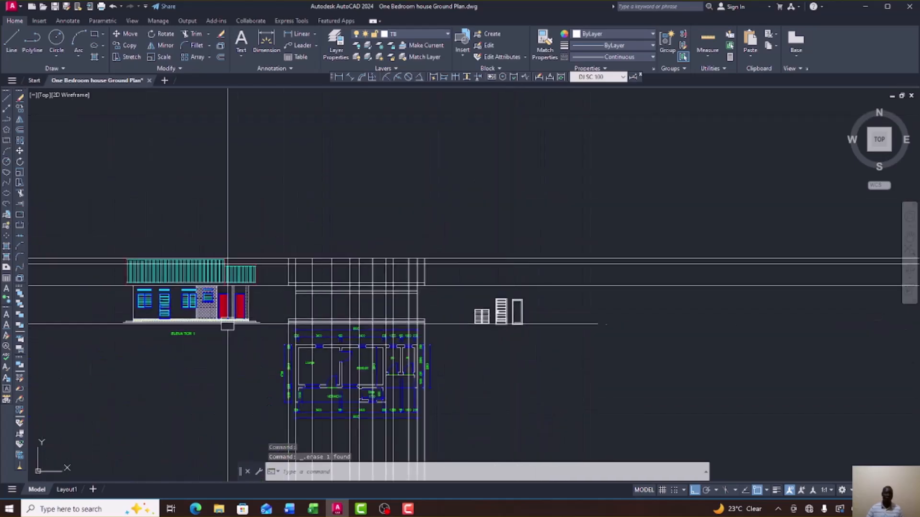
scroll(236, 327, "up", 8)
scroll(243, 314, "down", 5)
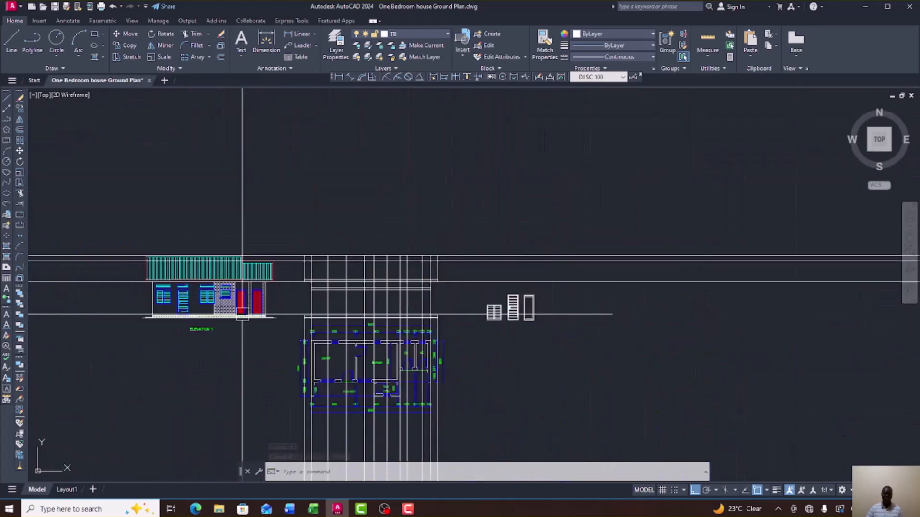
scroll(532, 312, "up", 7)
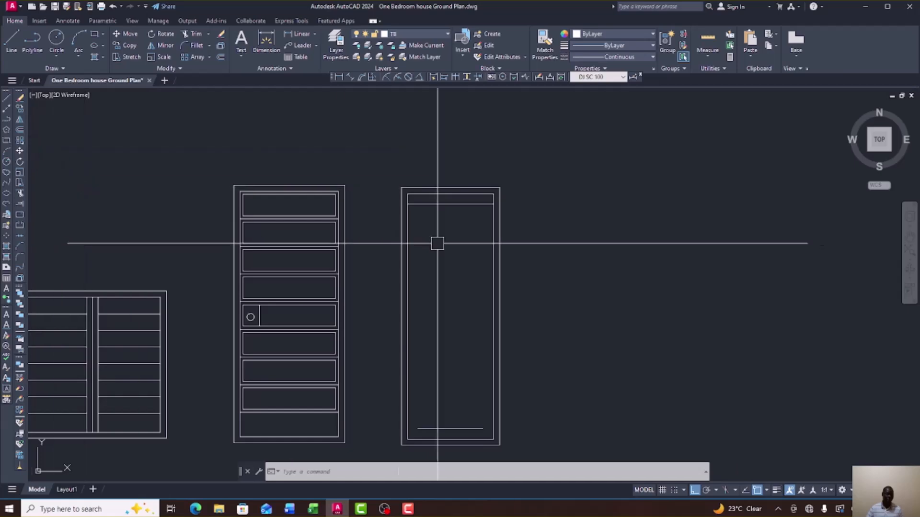
scroll(448, 251, "down", 6)
scroll(448, 251, "down", 2)
scroll(308, 254, "up", 10)
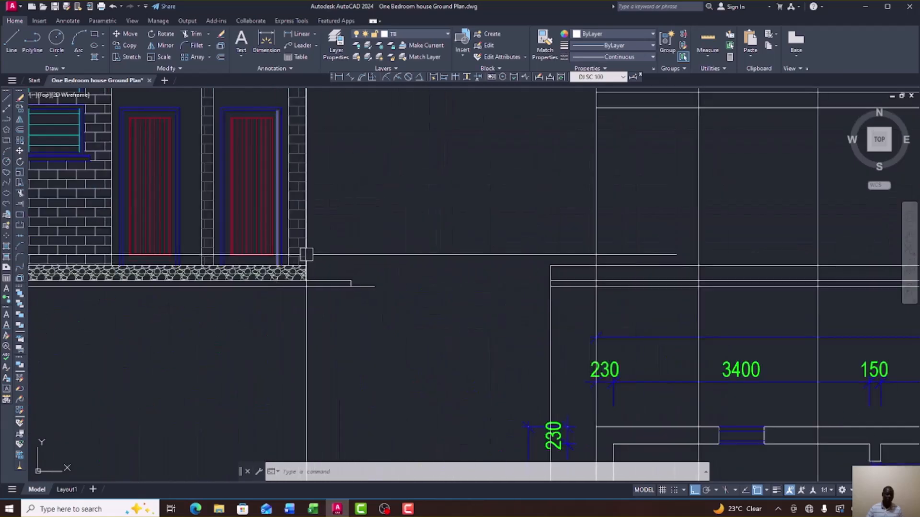
scroll(323, 270, "down", 6)
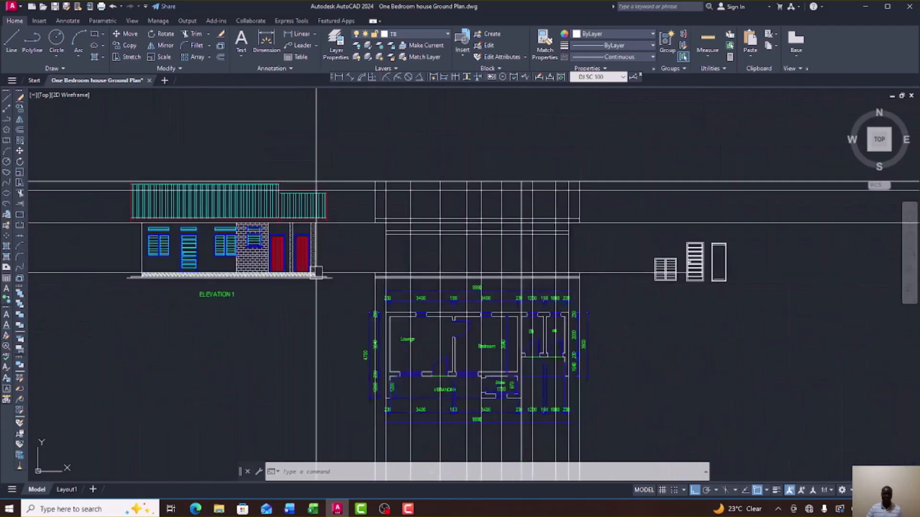
scroll(513, 286, "up", 7)
scroll(529, 266, "up", 6)
scroll(481, 240, "down", 6)
scroll(470, 252, "up", 4)
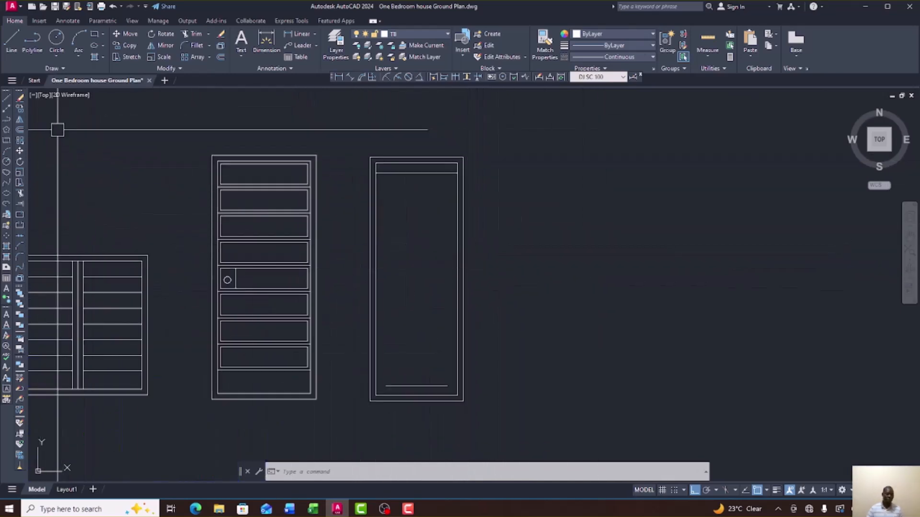
Draw vertical lines up both inner sides of the plain door to the top rail.
left_click(8, 98)
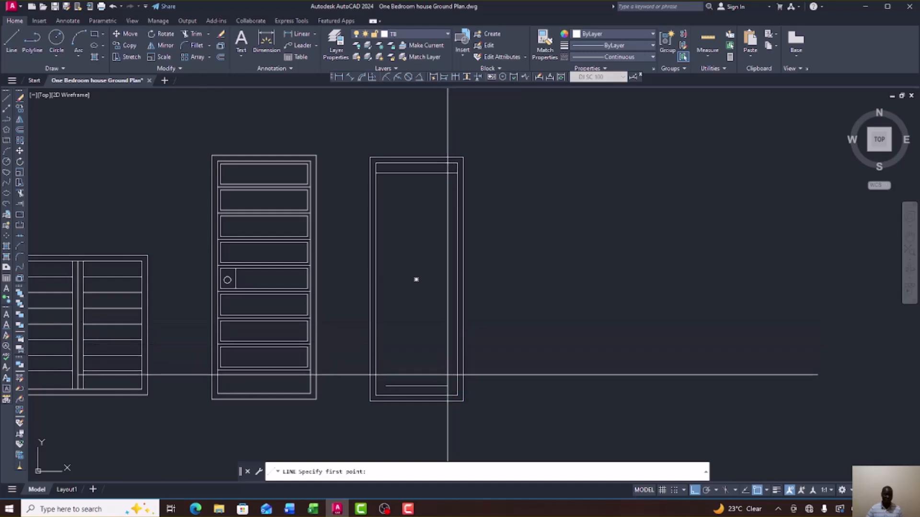
left_click(447, 386)
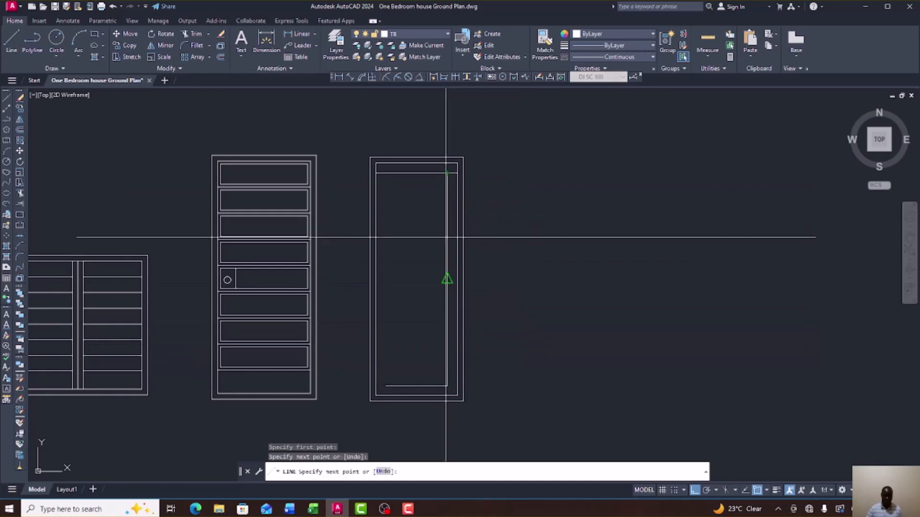
right_click(453, 224)
left_click(480, 232)
right_click(501, 242)
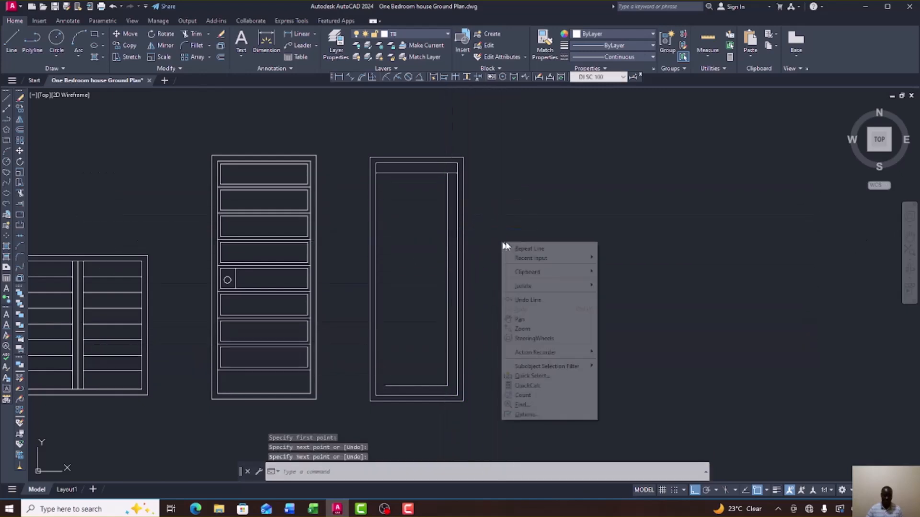
left_click(529, 249)
left_click(386, 385)
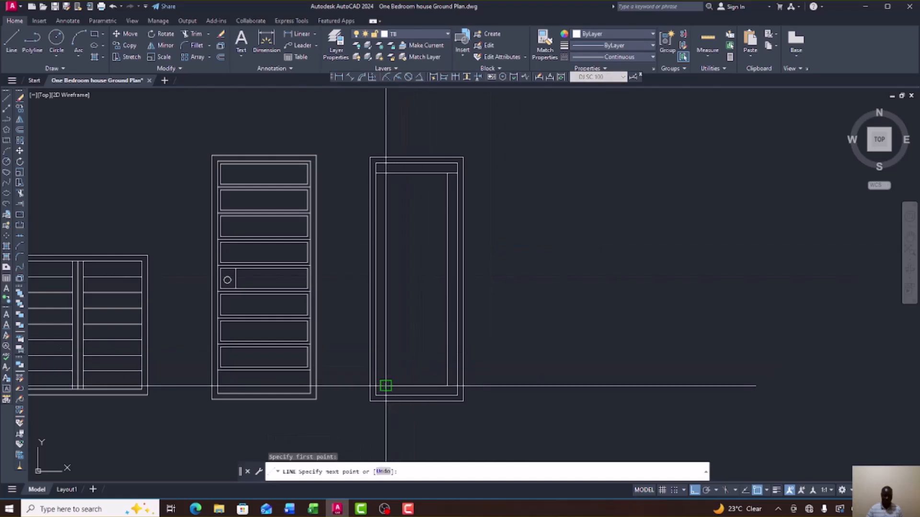
left_click(386, 174)
right_click(434, 181)
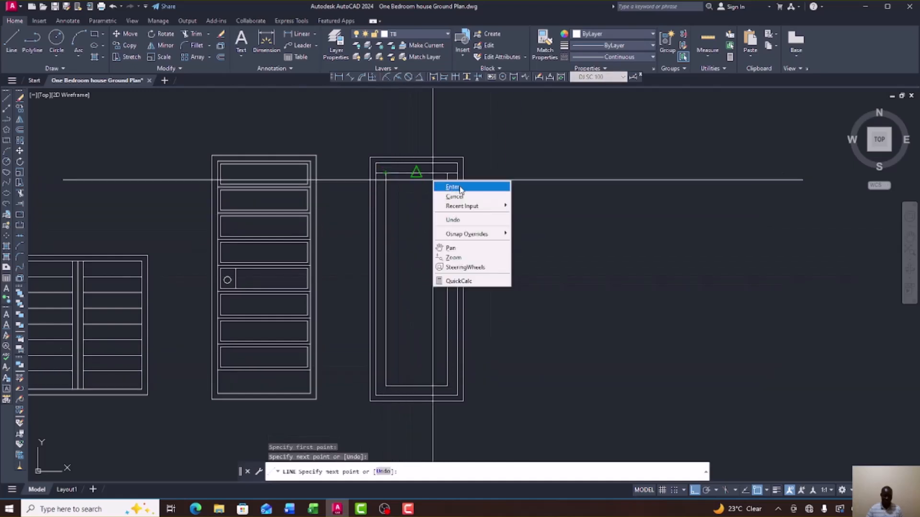
left_click(452, 186)
scroll(453, 180, "up", 6)
Grip-stretch both ends of the top rail line so they snap to the frame.
left_click(462, 171)
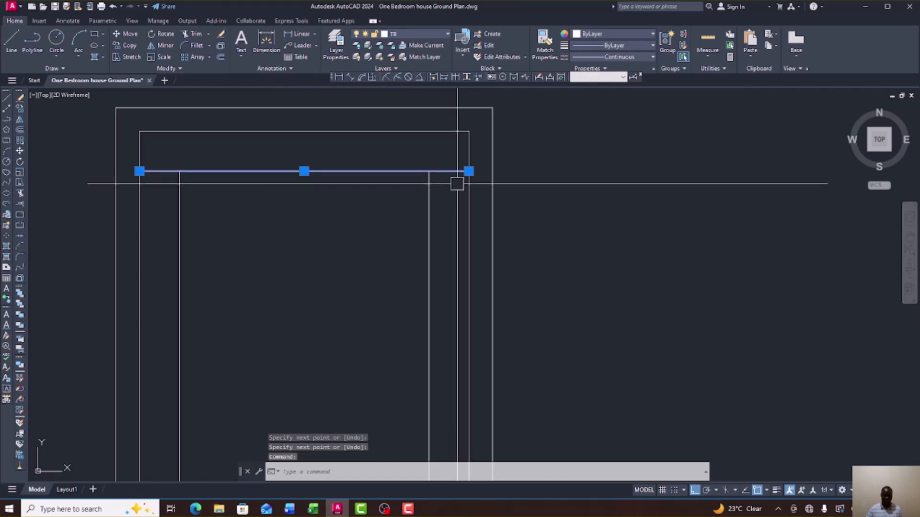
left_click(435, 173)
scroll(485, 189, "down", 5)
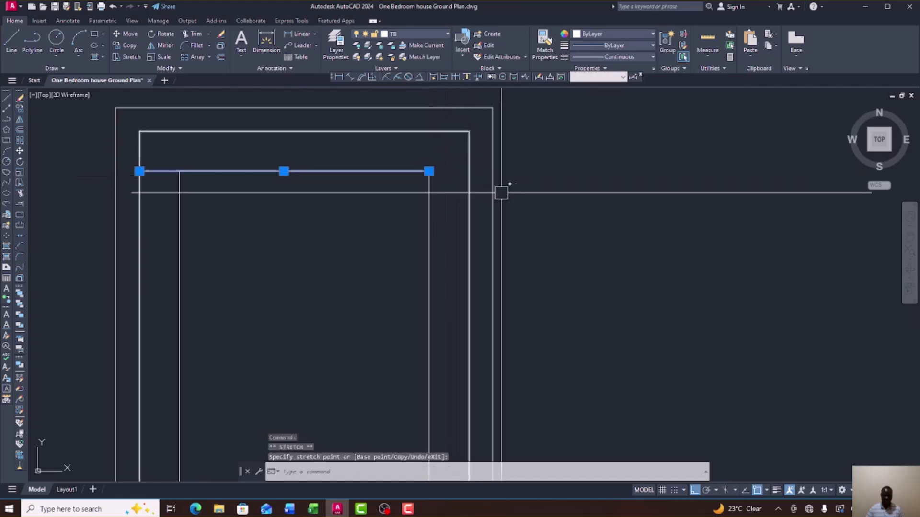
scroll(391, 190, "up", 6)
left_click(389, 158)
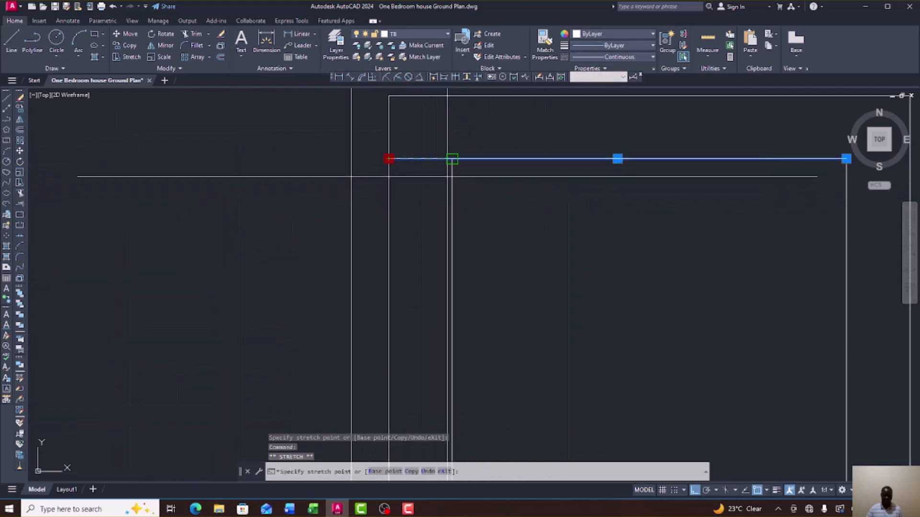
left_click(450, 158)
scroll(447, 208, "down", 5)
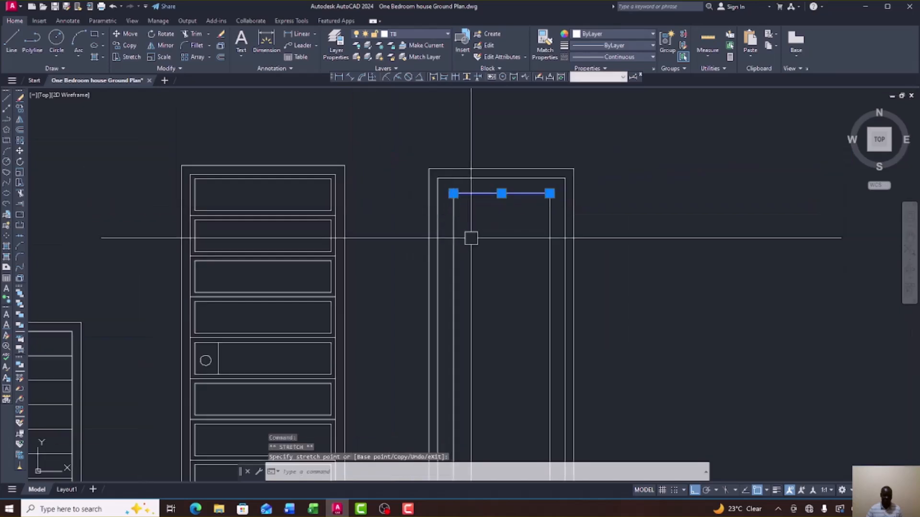
Zoom from the three details onto the right edge of the red door in Elevation 1.
scroll(471, 238, "down", 6)
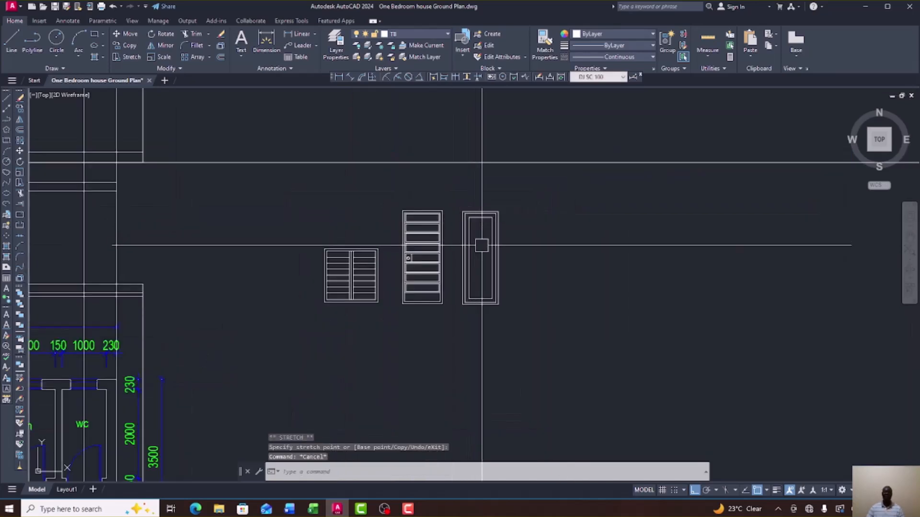
scroll(482, 263, "up", 2)
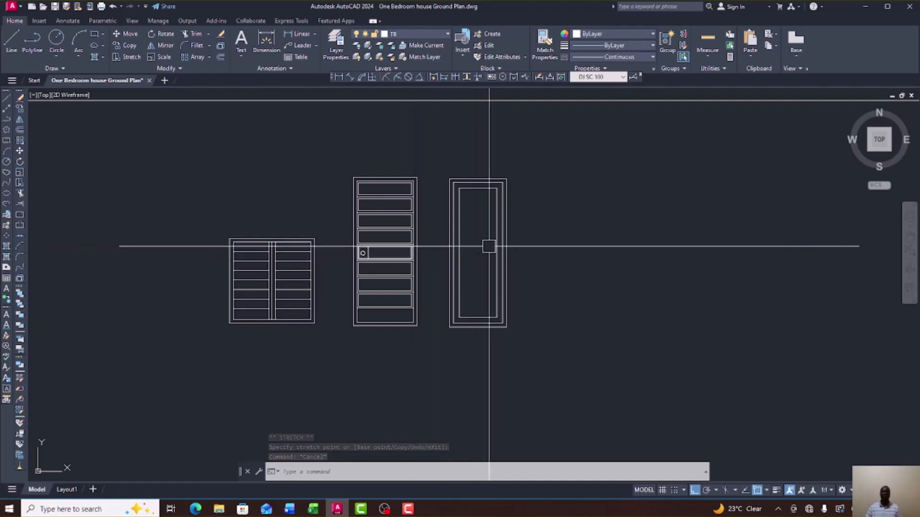
scroll(473, 246, "down", 5)
scroll(131, 246, "up", 8)
scroll(196, 263, "up", 3)
scroll(222, 176, "down", 3)
scroll(225, 171, "up", 4)
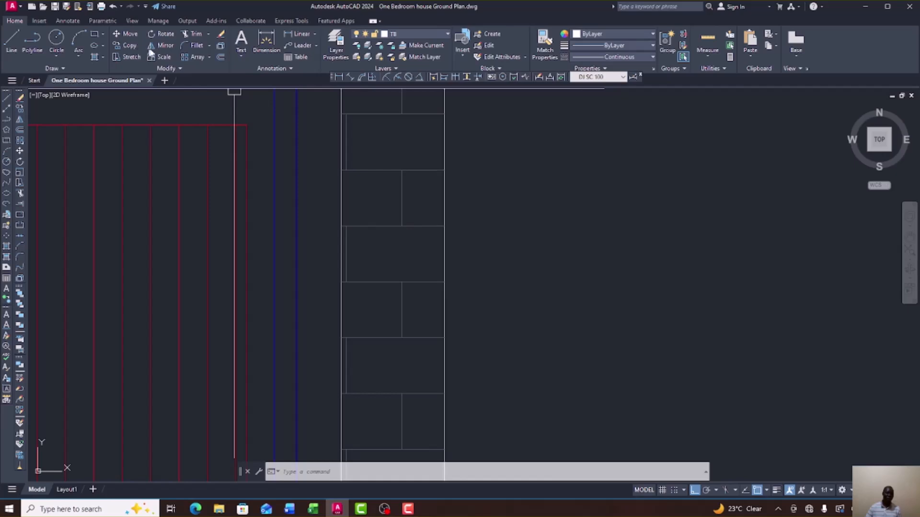
Start a DIM on the elevation door's top red line, then cancel it.
left_click(265, 36)
left_click(208, 127)
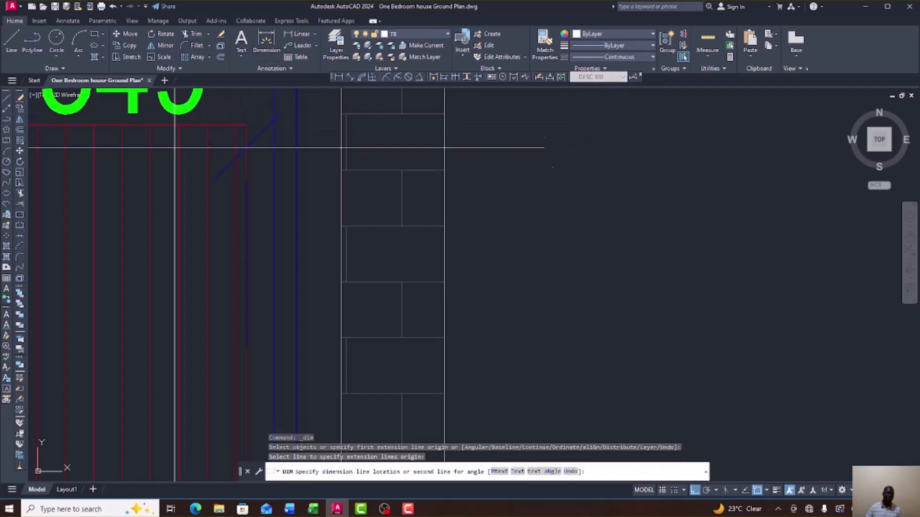
right_click(219, 149)
left_click(235, 153)
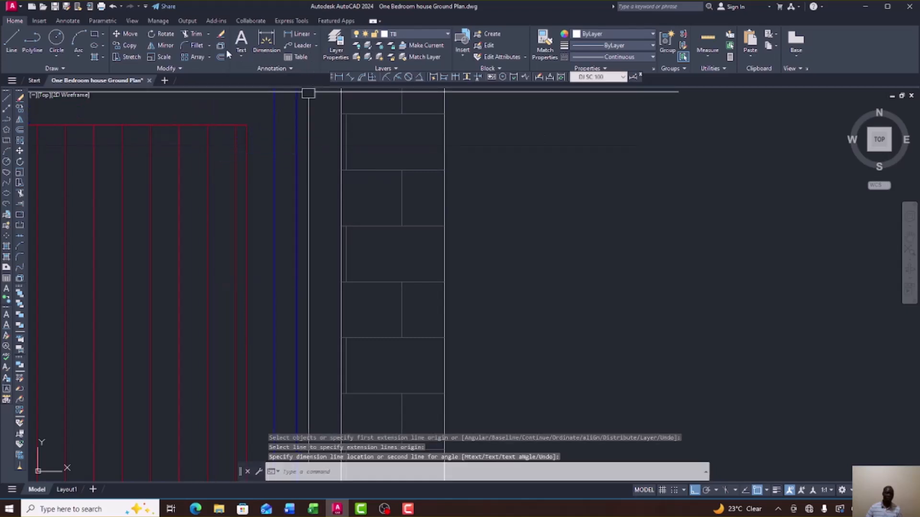
Measure across the elevation door frame with DIMLINEAR, reading about 79, then cancel and zoom back.
left_click(298, 34)
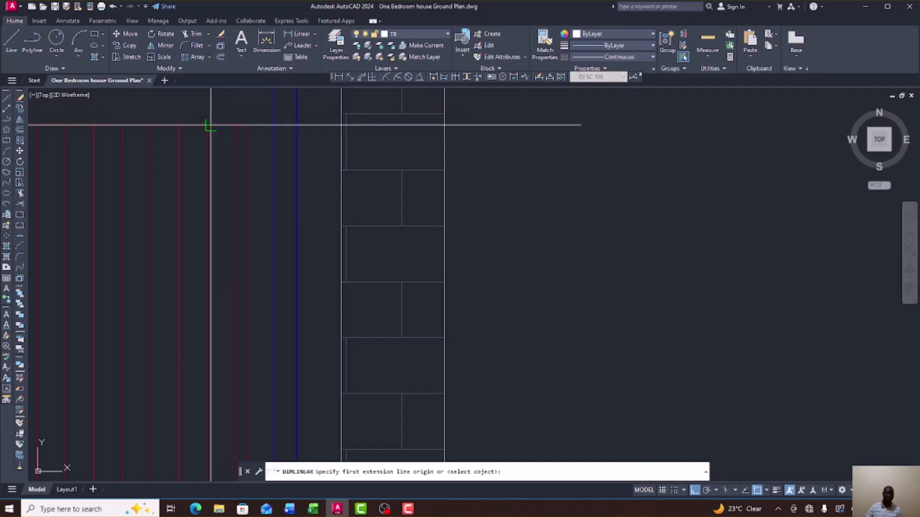
scroll(208, 144, "down", 3)
scroll(199, 148, "up", 3)
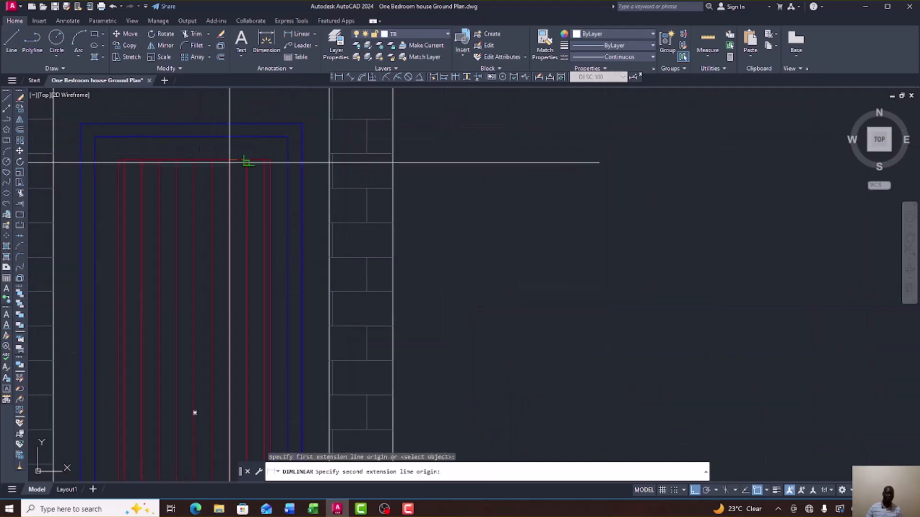
left_click(268, 161)
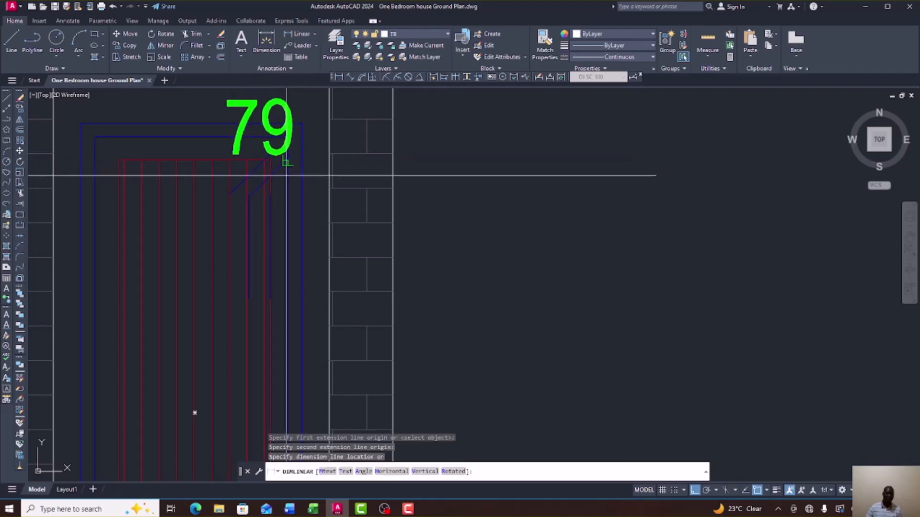
right_click(288, 175)
left_click(317, 180)
scroll(271, 195, "down", 6)
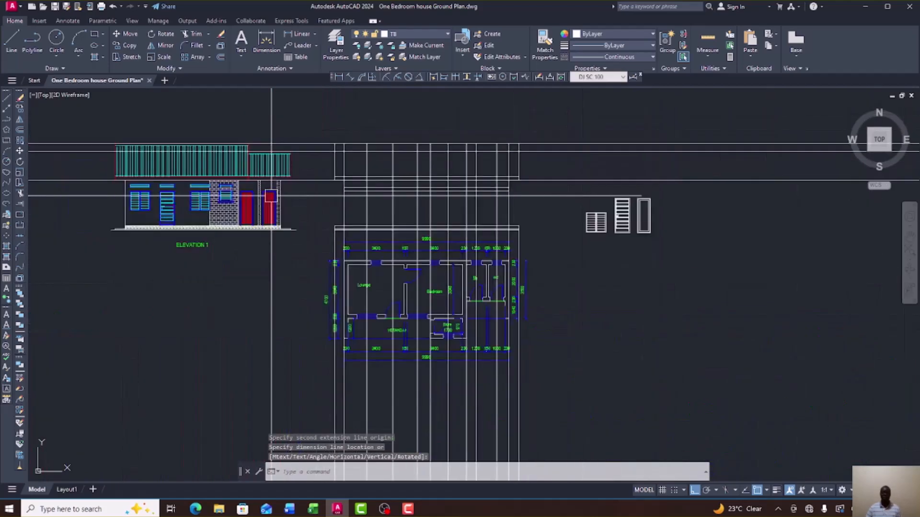
scroll(690, 213, "up", 9)
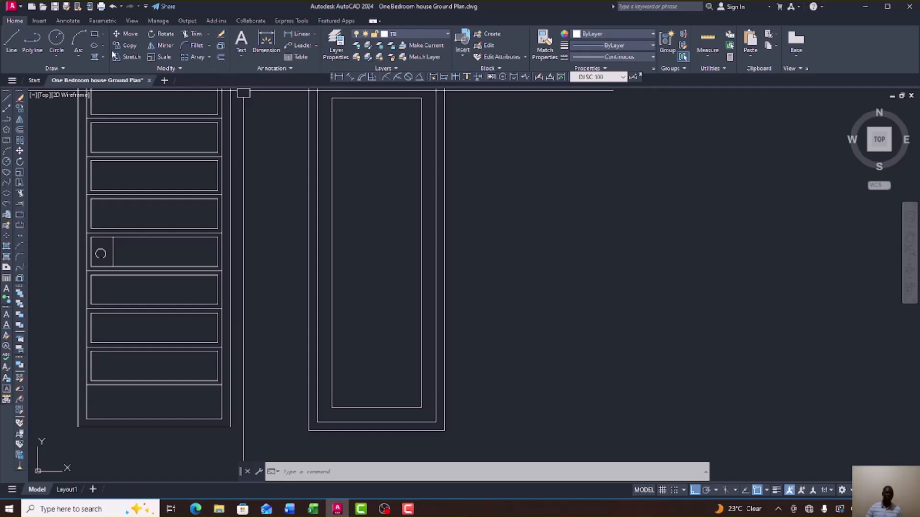
Offset at 75 from the right inner line to add four board lines stepping leftward.
left_click(19, 132)
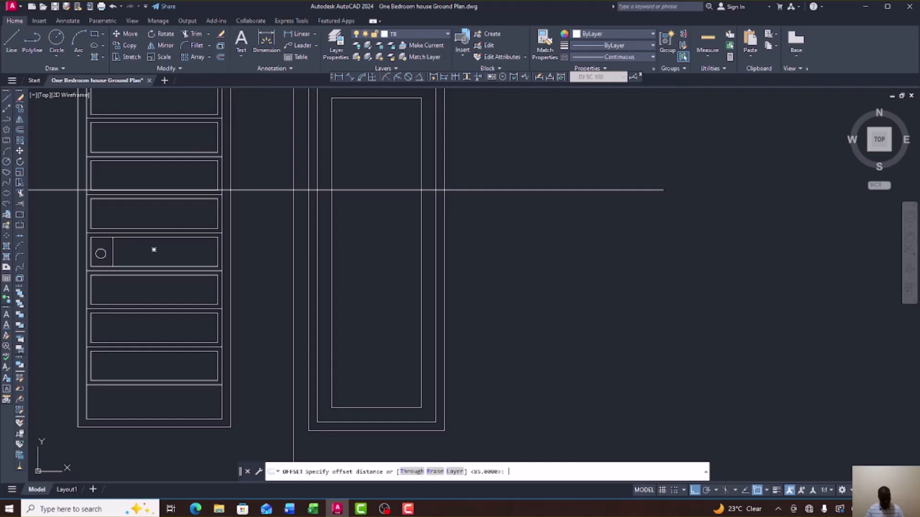
key("Return")
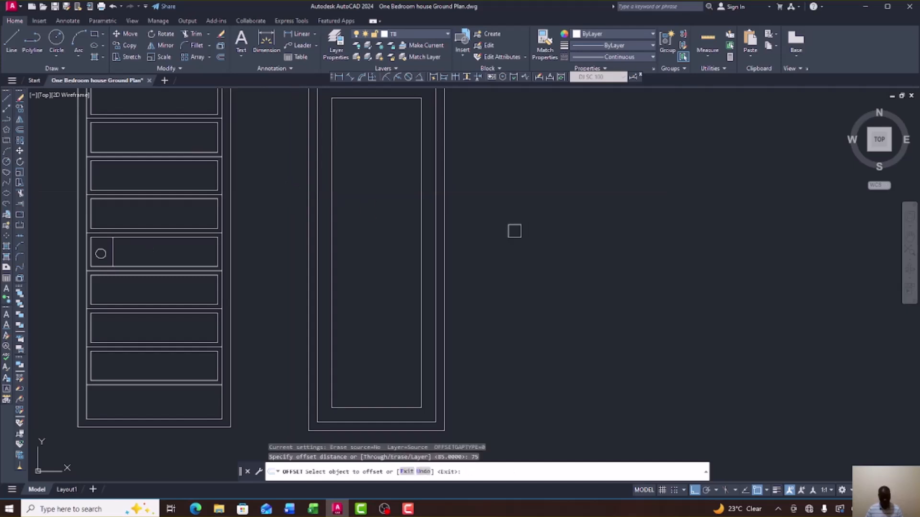
left_click(422, 223)
left_click(376, 205)
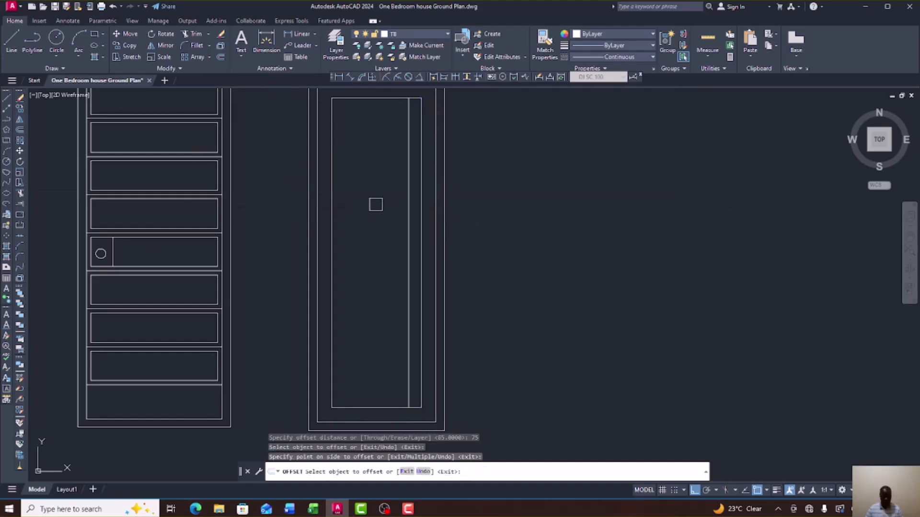
left_click(404, 194)
left_click(392, 191)
left_click(395, 190)
left_click(355, 187)
left_click(383, 192)
left_click(369, 190)
Offset at 75 from the left inner line to add the remaining board lines rightward.
left_click(332, 192)
left_click(353, 196)
left_click(344, 196)
left_click(341, 196)
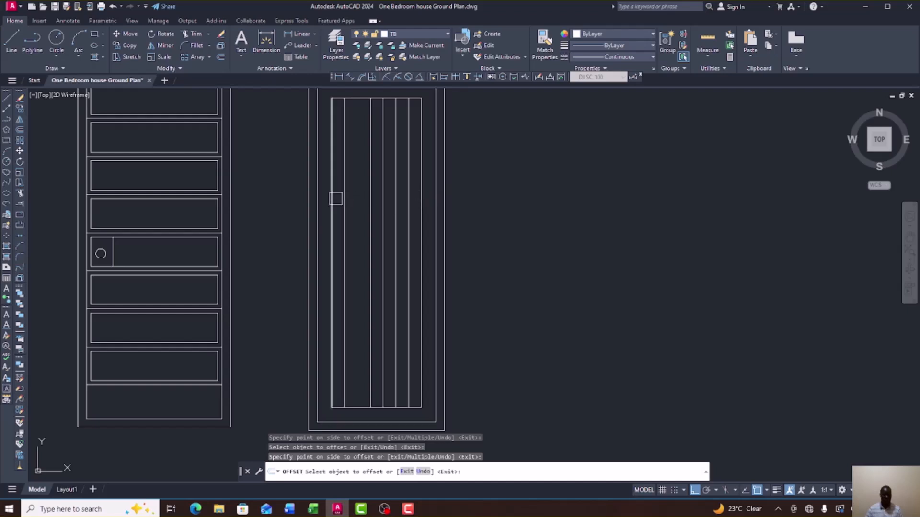
left_click(344, 195)
left_click(369, 197)
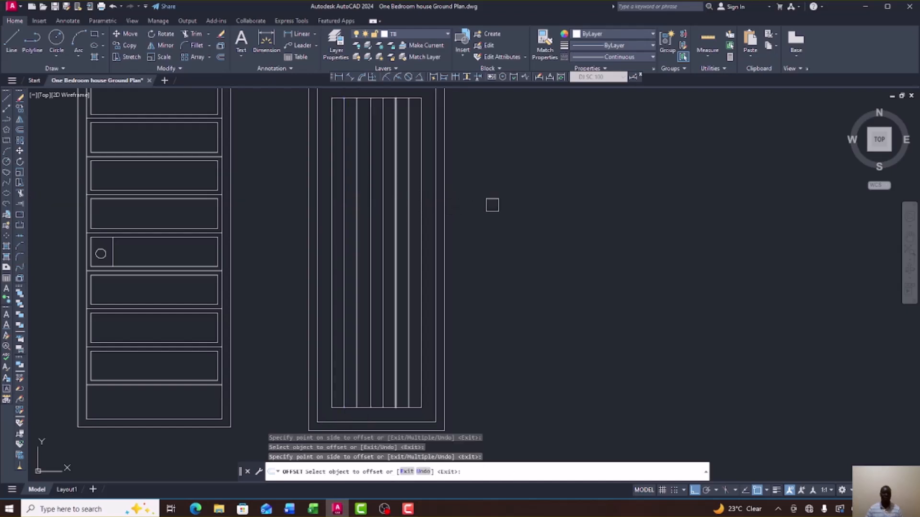
right_click(494, 205)
left_click(516, 213)
scroll(501, 230, "down", 4)
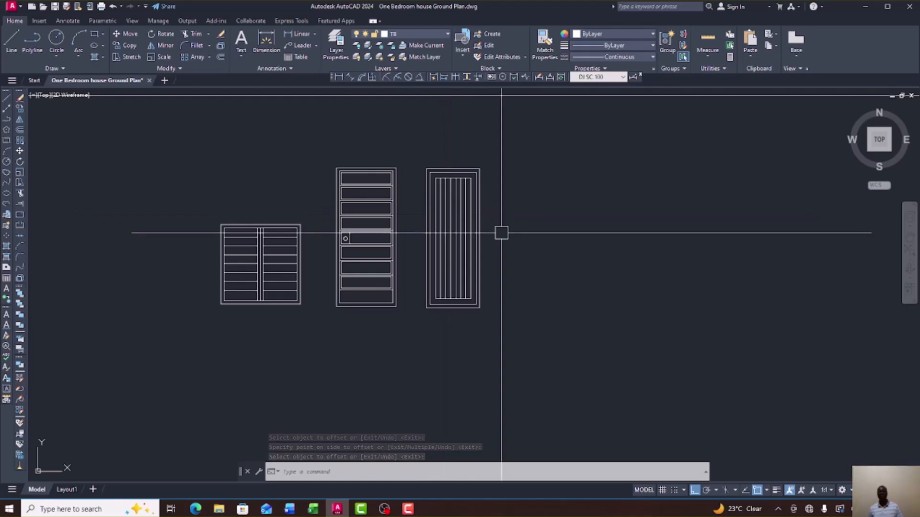
Zoom in and out to review the three door and window details beside the elevation and floor plan.
scroll(501, 233, "down", 8)
scroll(336, 247, "up", 10)
scroll(362, 180, "down", 9)
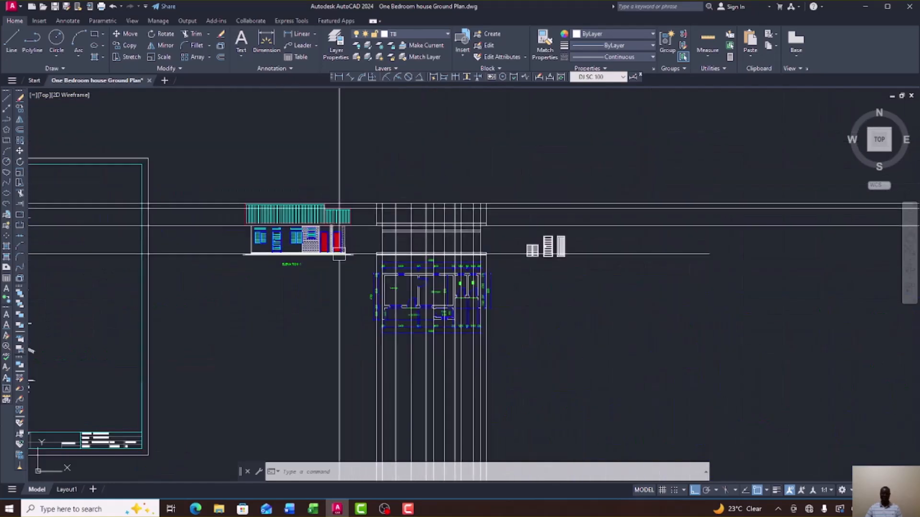
scroll(568, 248, "up", 10)
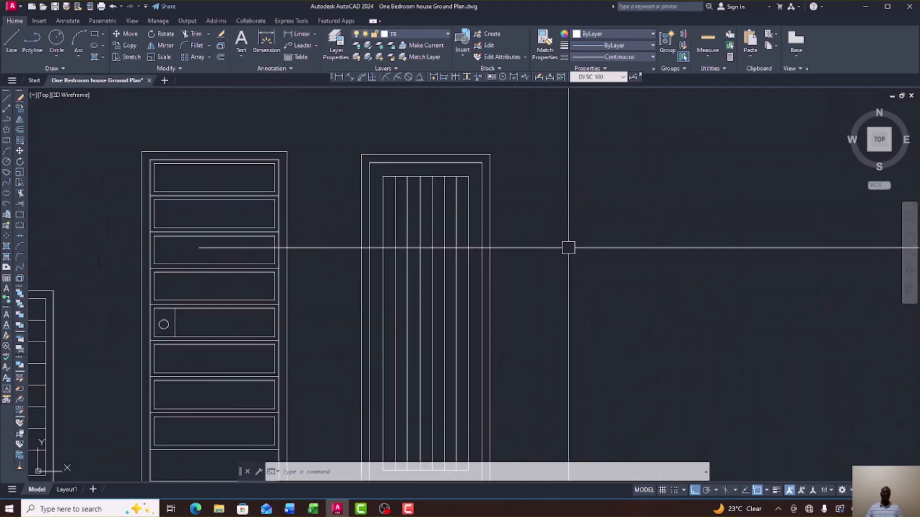
scroll(544, 240, "down", 10)
scroll(476, 253, "up", 3)
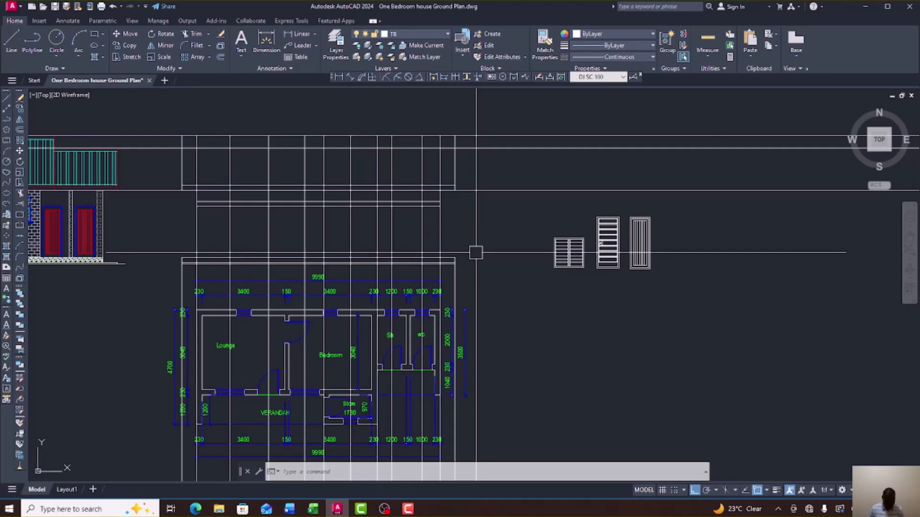
scroll(527, 204, "down", 3)
scroll(406, 221, "up", 5)
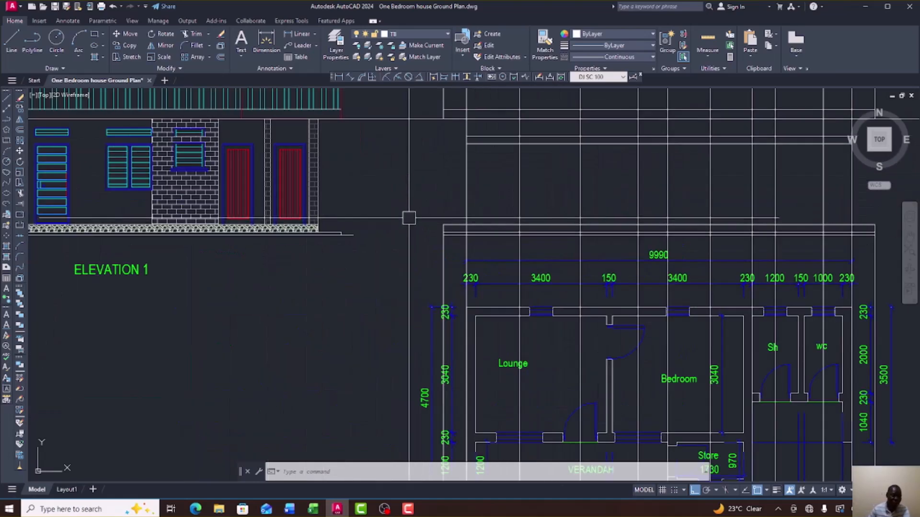
scroll(406, 222, "down", 2)
scroll(274, 170, "up", 5)
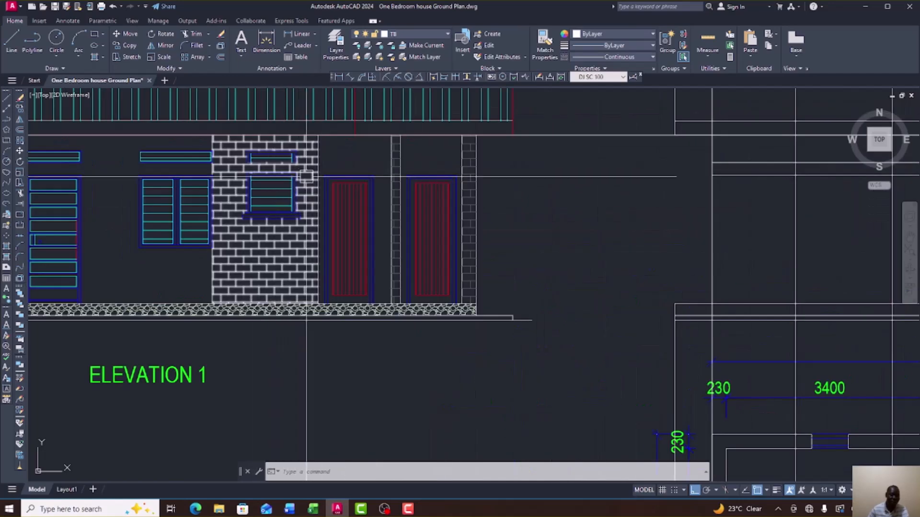
scroll(342, 209, "down", 3)
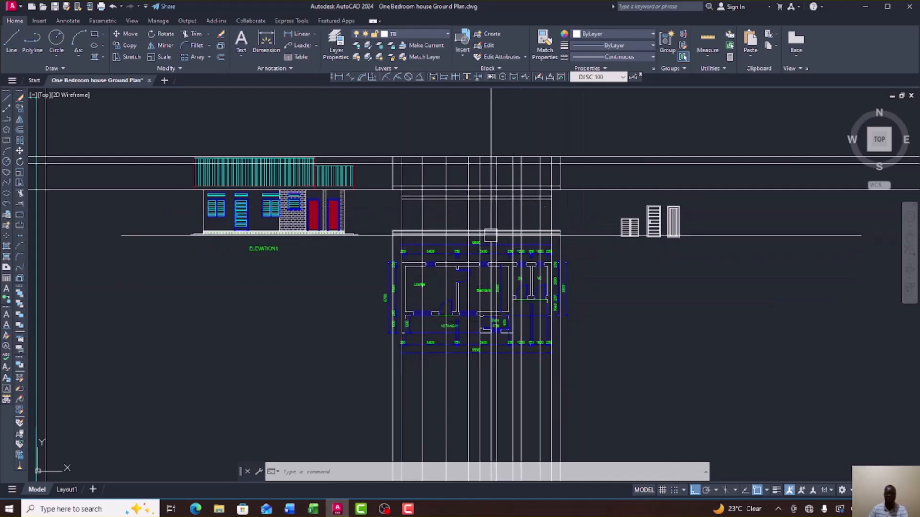
scroll(491, 235, "up", 4)
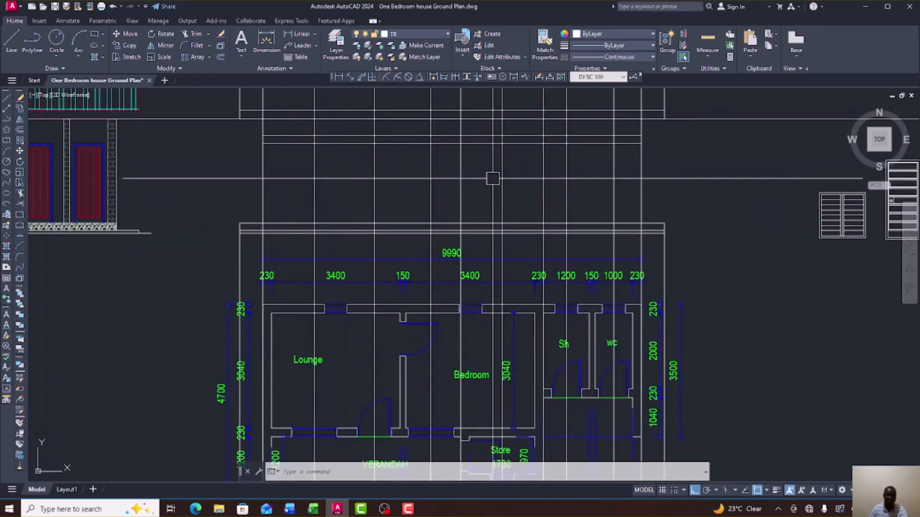
scroll(493, 178, "down", 2)
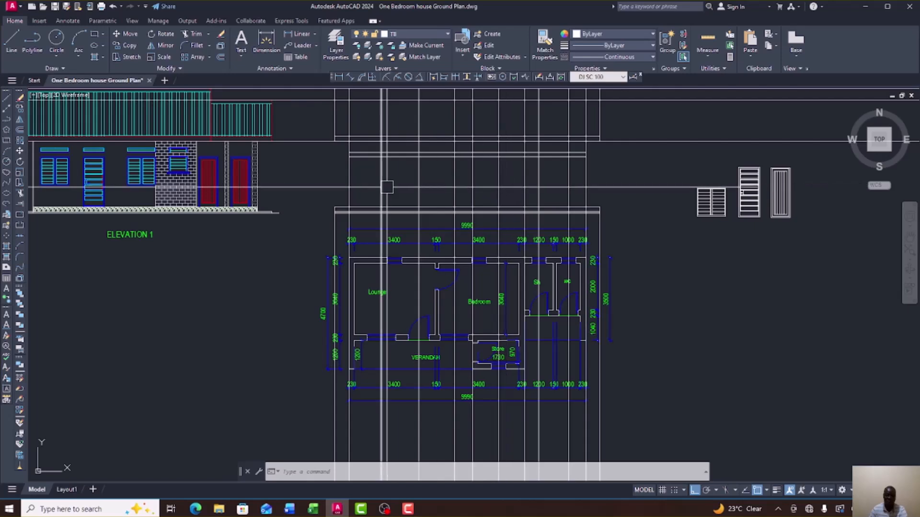
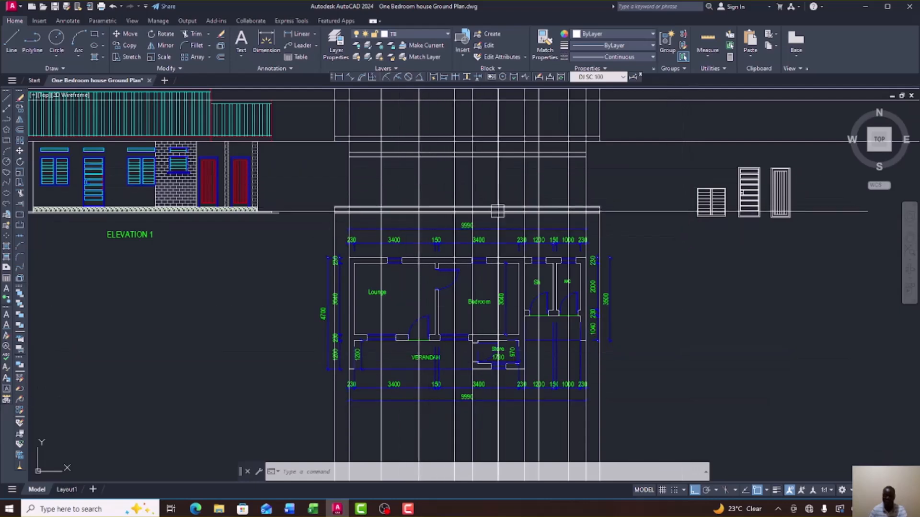
Match the elevation window's blue frame properties onto the detail's outer frame lines.
left_click(727, 222)
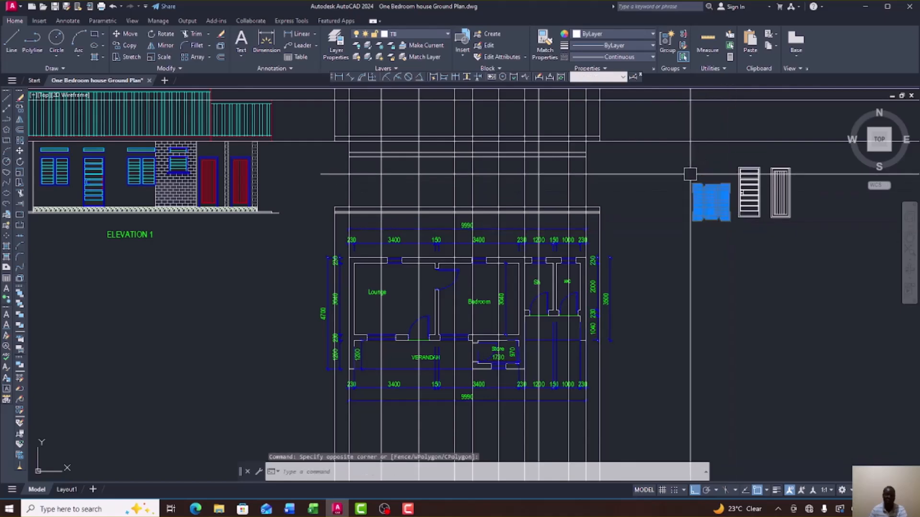
key("Escape")
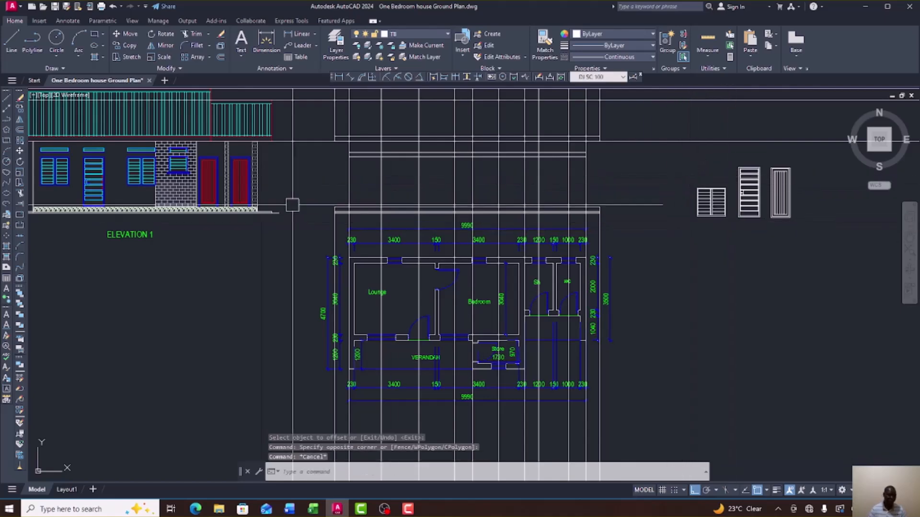
scroll(101, 158, "up", 8)
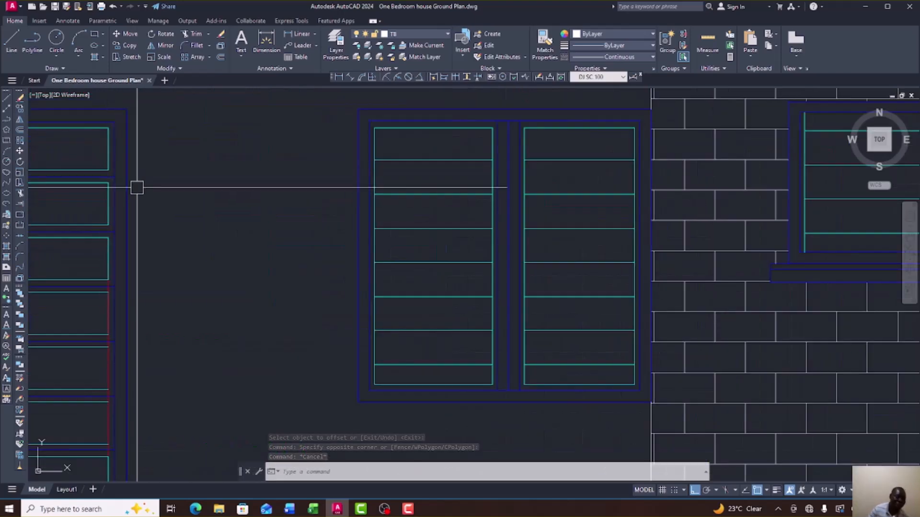
left_click(551, 45)
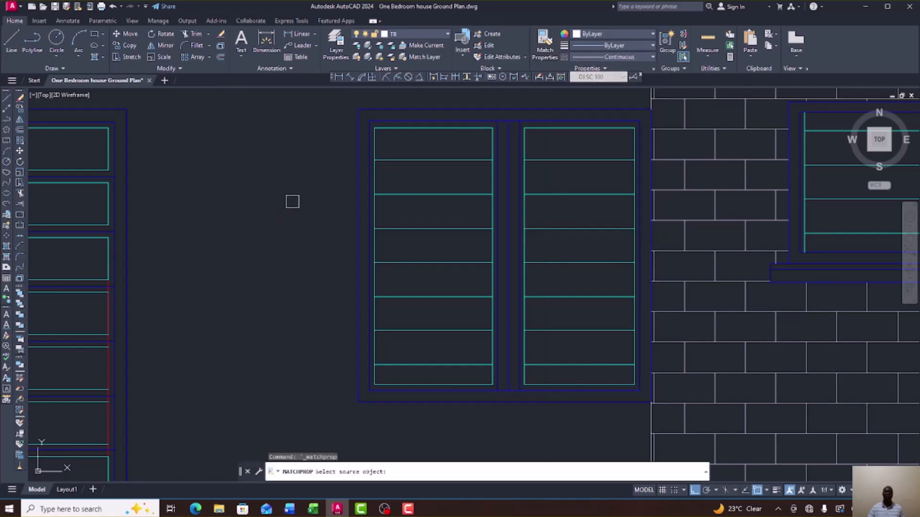
scroll(292, 201, "down", 4)
left_click(233, 217)
scroll(261, 242, "down", 8)
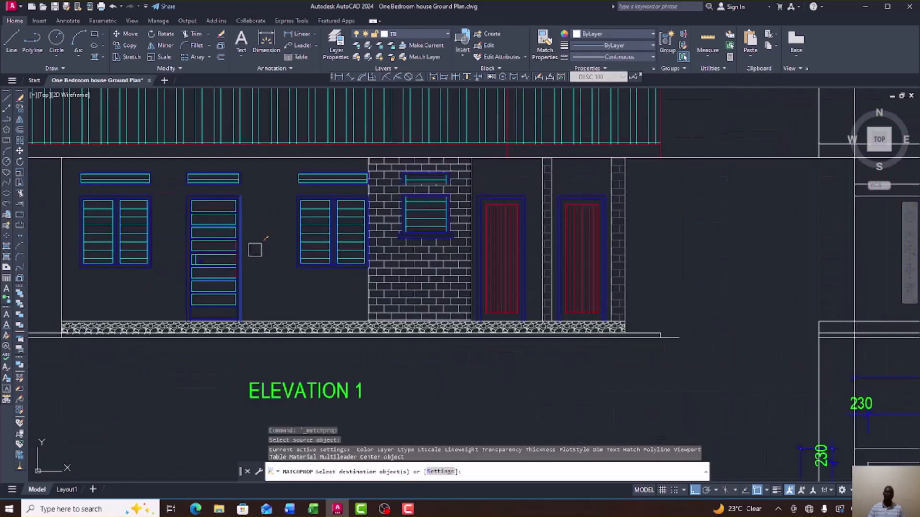
scroll(398, 281, "up", 4)
scroll(362, 305, "up", 6)
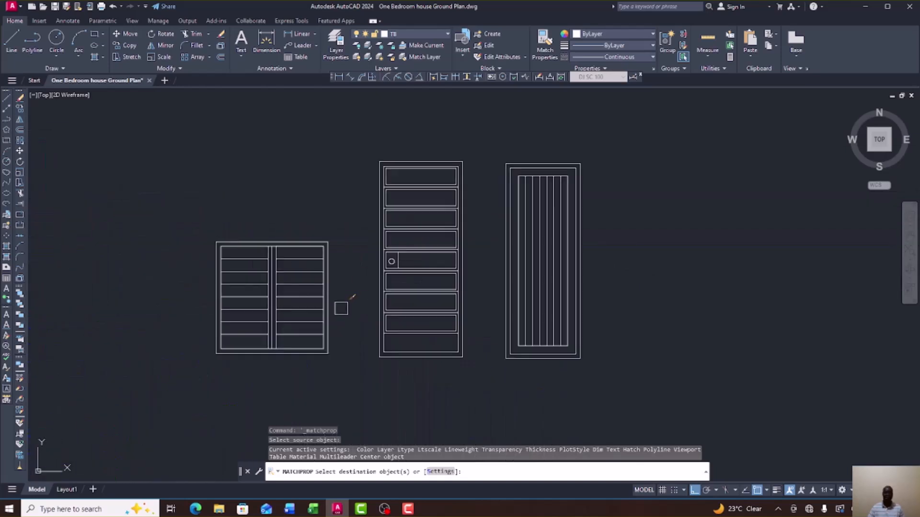
left_click(335, 299)
scroll(337, 261, "up", 8)
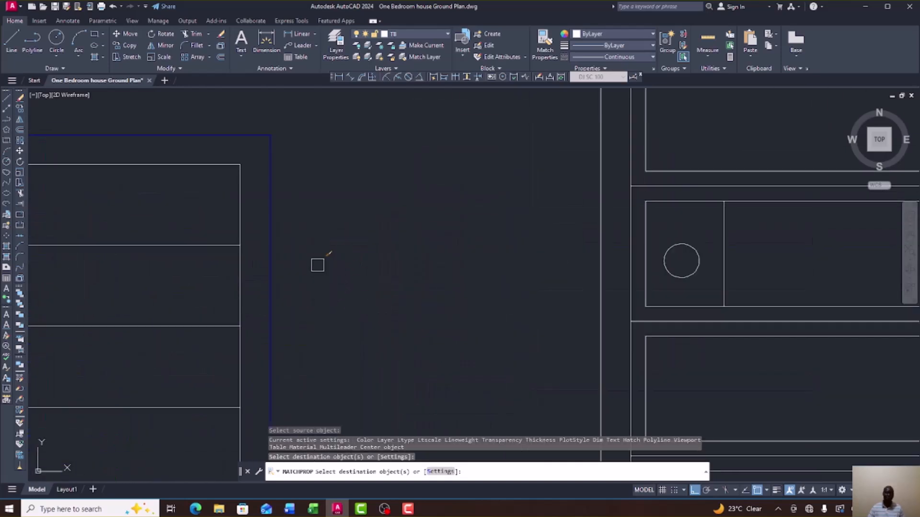
scroll(349, 229, "down", 8)
scroll(341, 233, "up", 7)
left_click(304, 197)
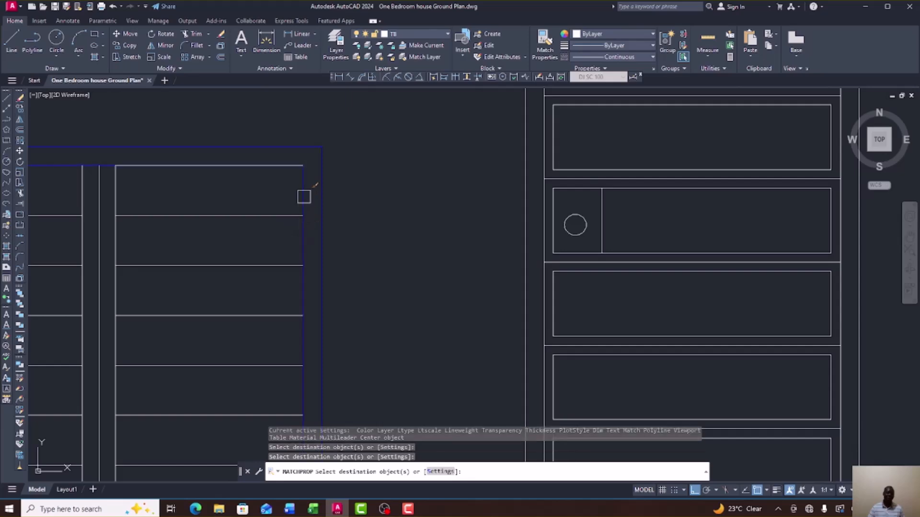
Turn the detail's inner rectangle, right vertical and left edge lines blue, then end matching.
scroll(408, 180, "down", 10)
scroll(393, 218, "down", 3)
scroll(205, 205, "up", 10)
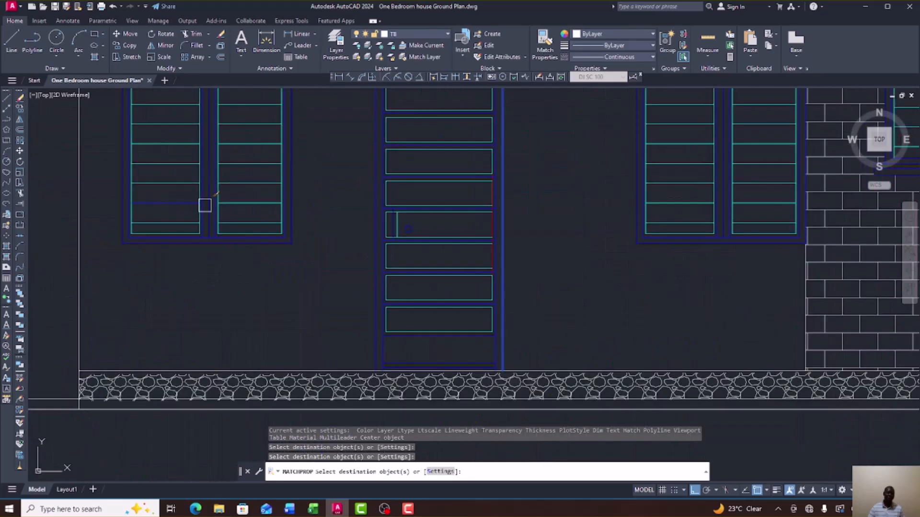
scroll(229, 256, "down", 5)
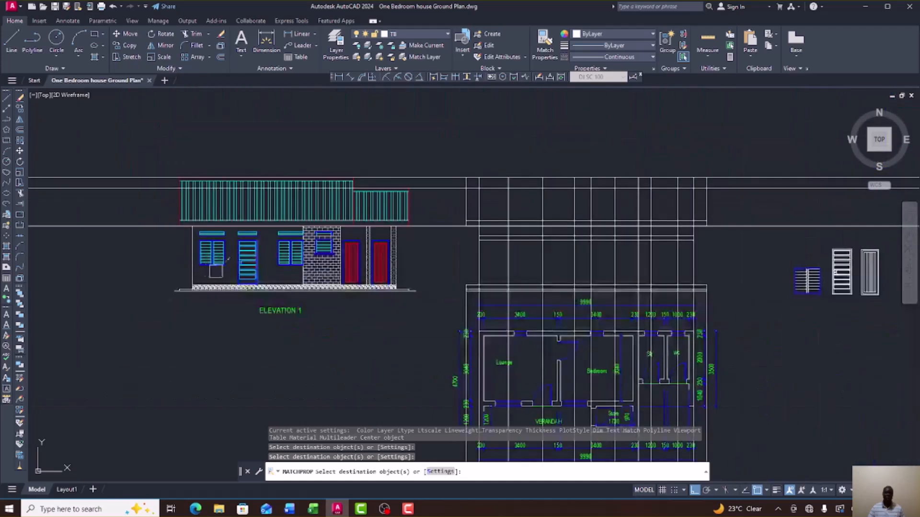
scroll(824, 278, "up", 8)
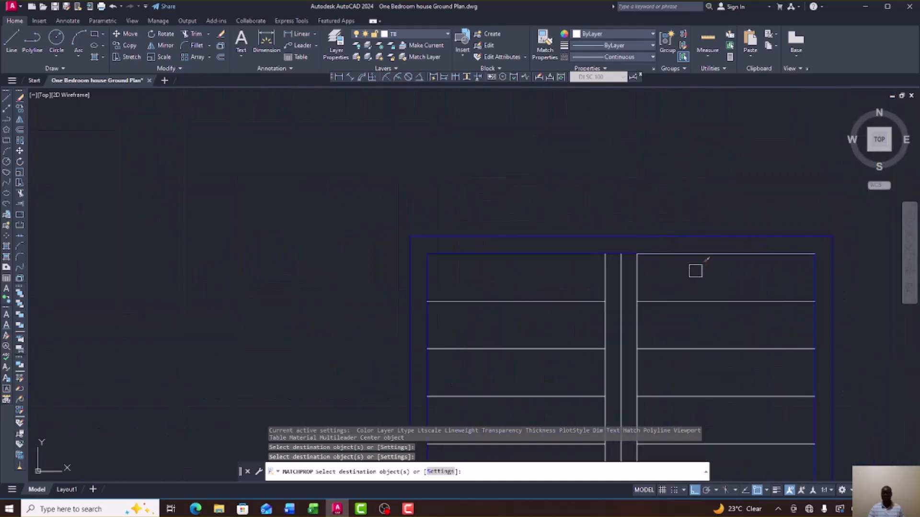
left_click(696, 258)
left_click(639, 279)
scroll(618, 253, "down", 6)
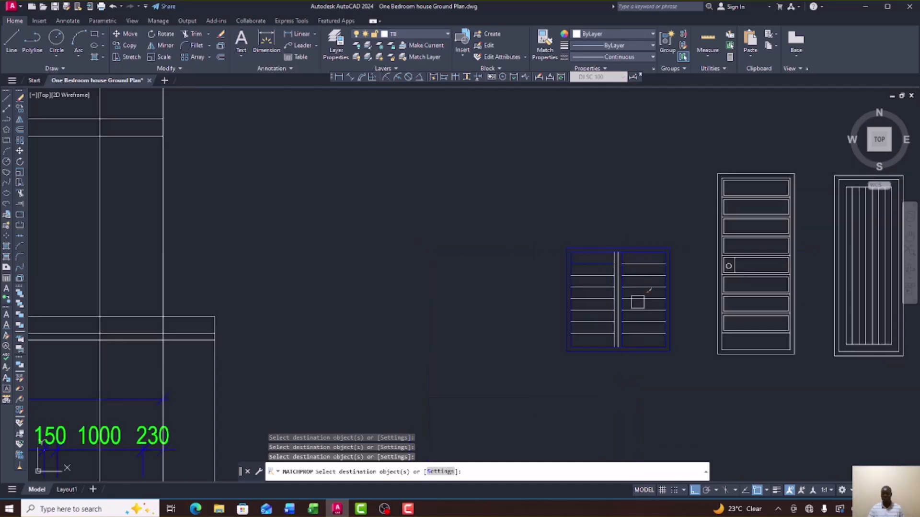
scroll(645, 335, "up", 4)
scroll(576, 372, "up", 2)
left_click(565, 365)
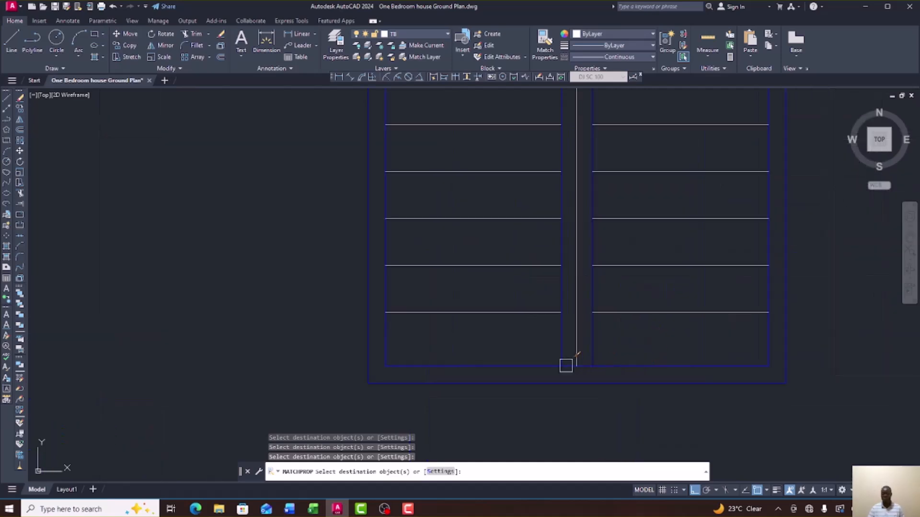
scroll(564, 355, "down", 4)
scroll(520, 203, "up", 2)
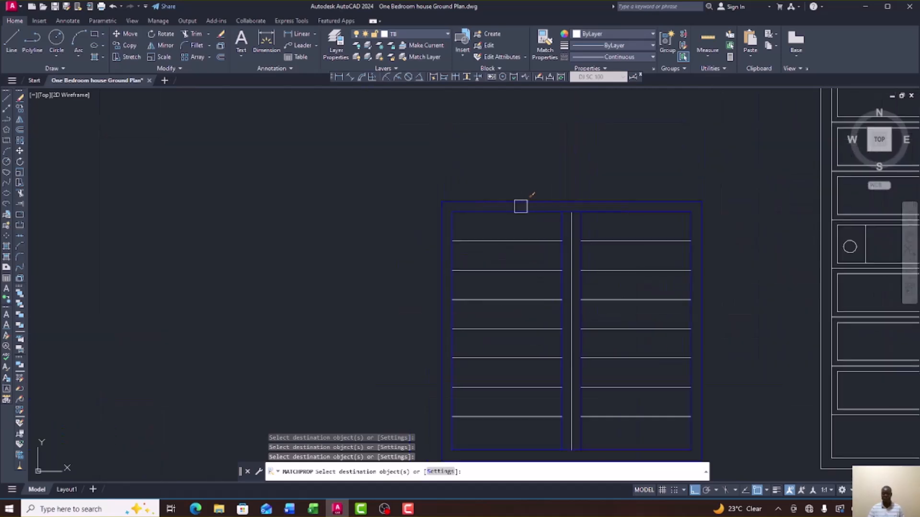
scroll(473, 229, "down", 4)
right_click(589, 247)
left_click(605, 245)
scroll(558, 259, "down", 7)
scroll(218, 242, "up", 5)
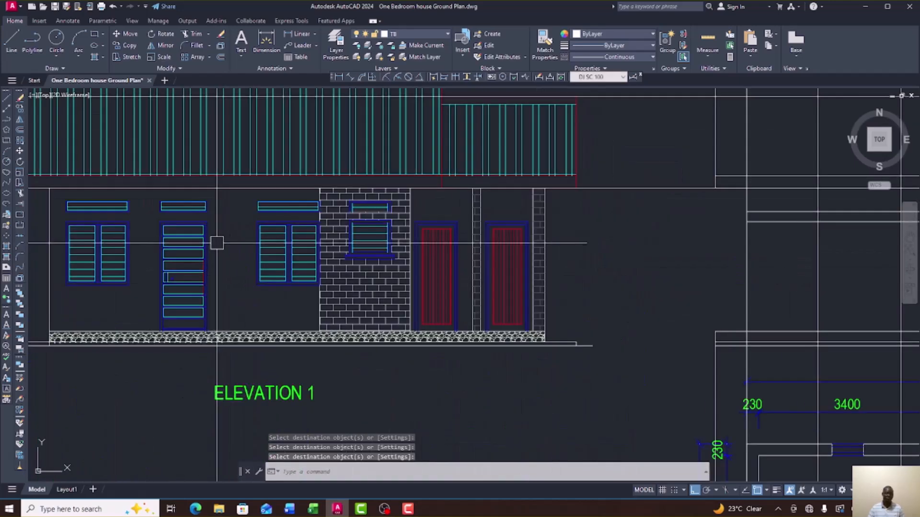
scroll(125, 231, "up", 3)
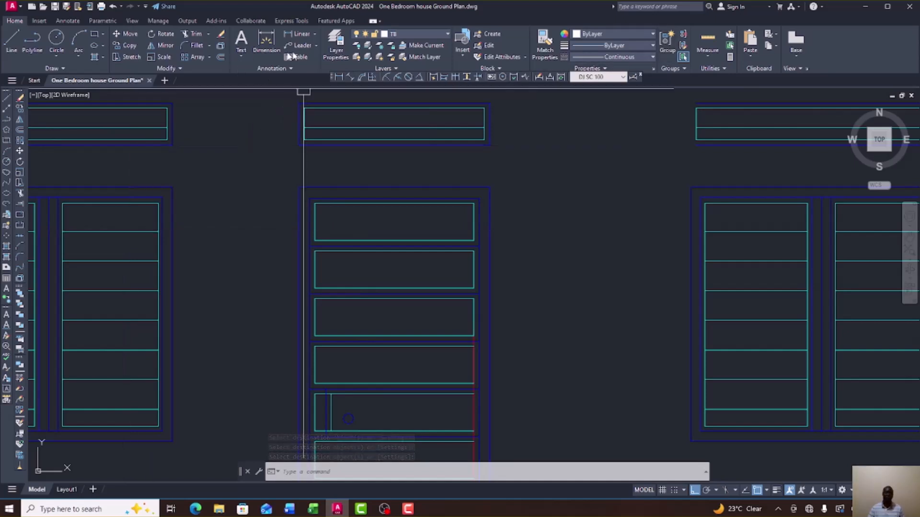
Match a cyan elevation louvre's properties onto the window detail's louvre lines.
left_click(545, 43)
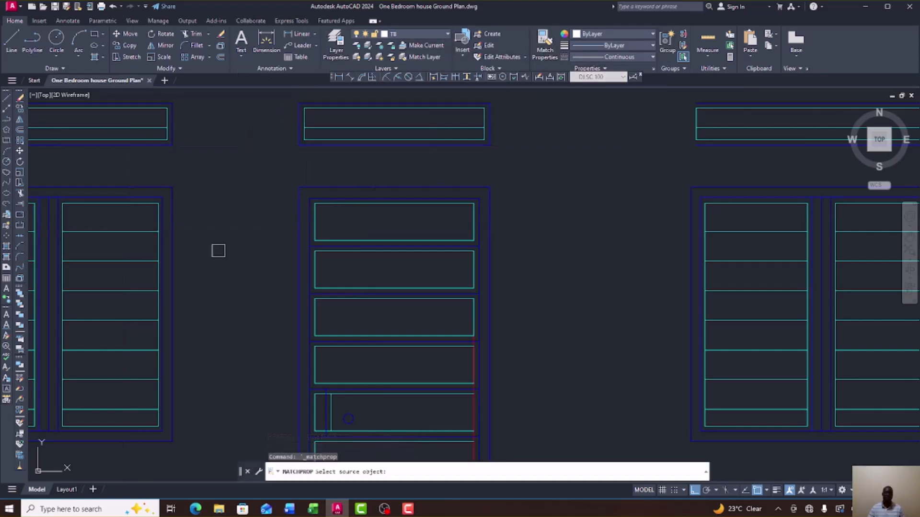
left_click(139, 232)
scroll(288, 288, "down", 6)
scroll(464, 304, "up", 4)
scroll(480, 266, "up", 8)
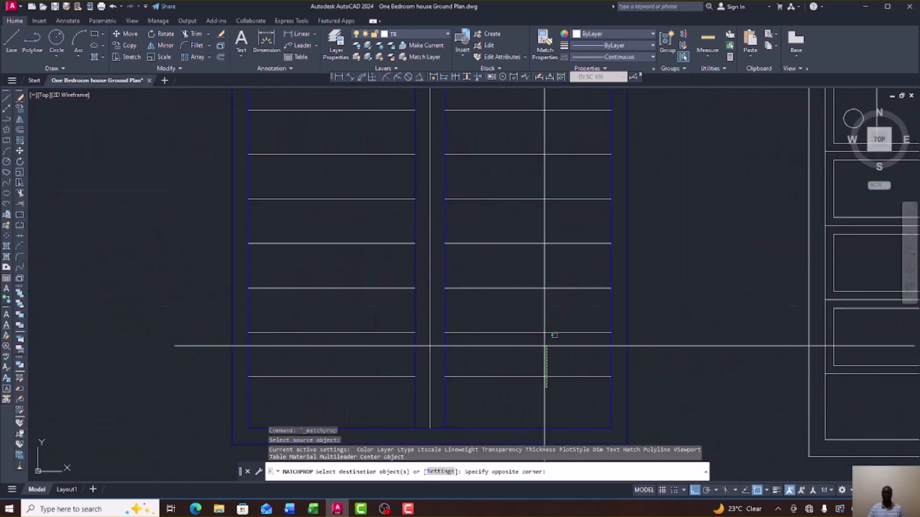
scroll(494, 139, "down", 4)
left_click(497, 127)
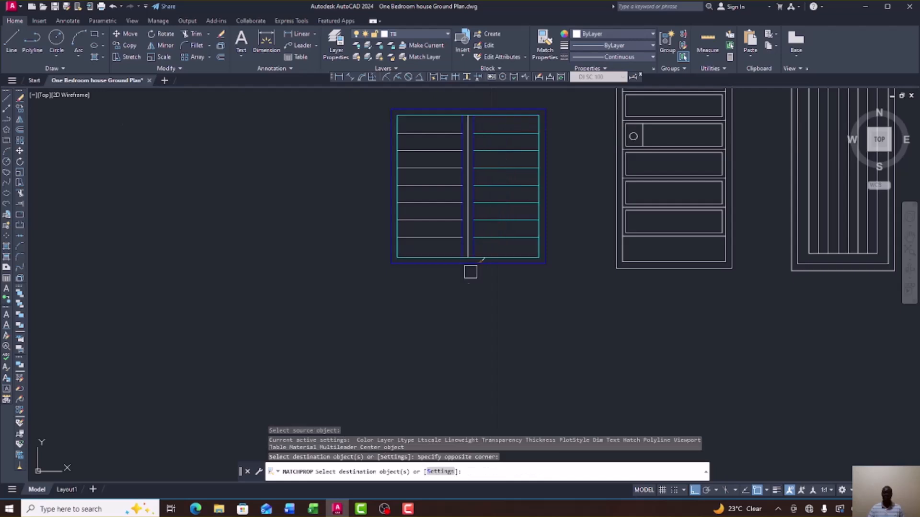
left_click(432, 152)
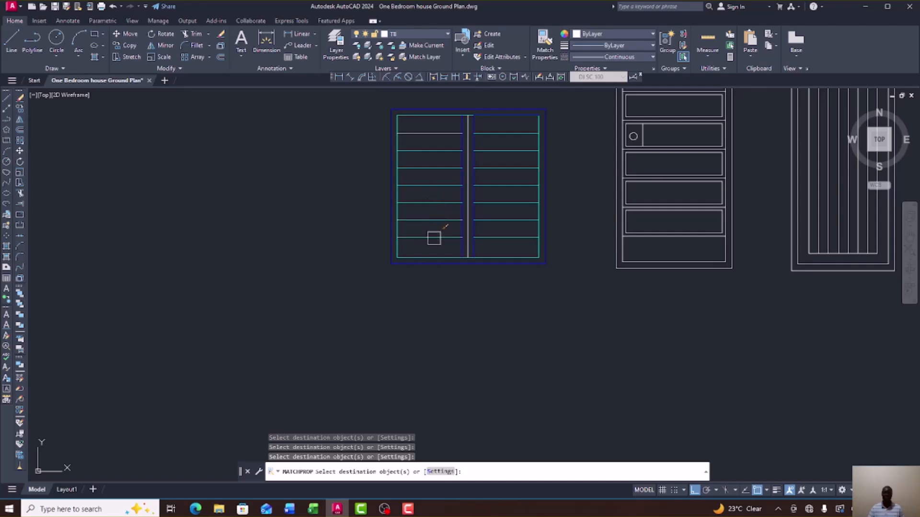
right_click(503, 151)
End the cyan property match and select the stray line in the window detail.
left_click(514, 156)
scroll(524, 202, "down", 8)
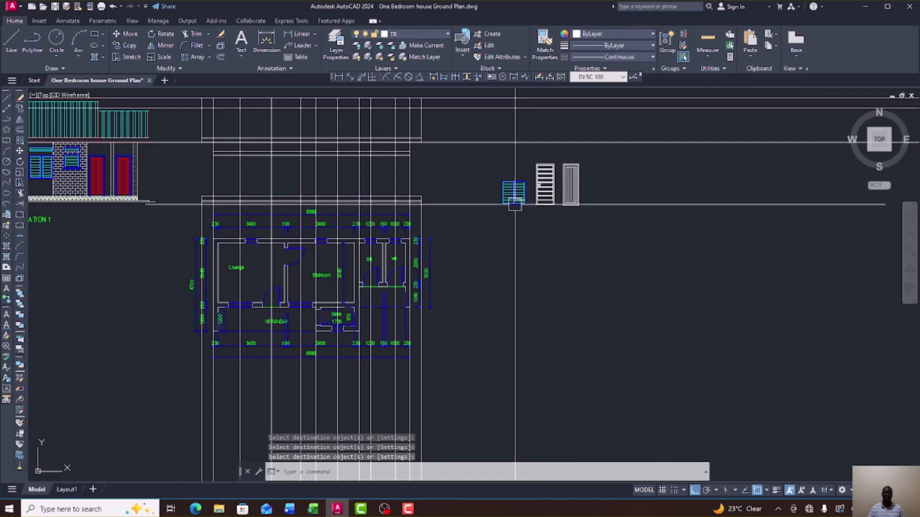
scroll(518, 194, "up", 10)
scroll(514, 177, "down", 4)
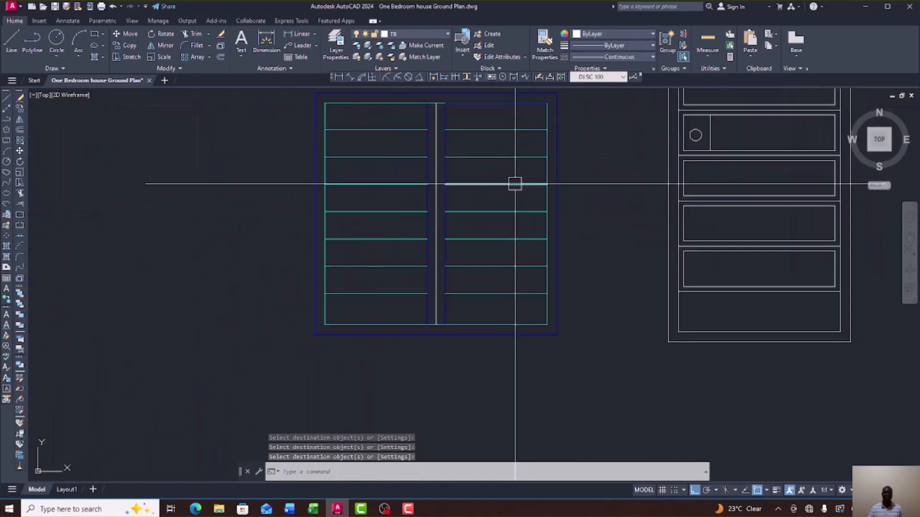
scroll(509, 157, "up", 5)
left_click(503, 154)
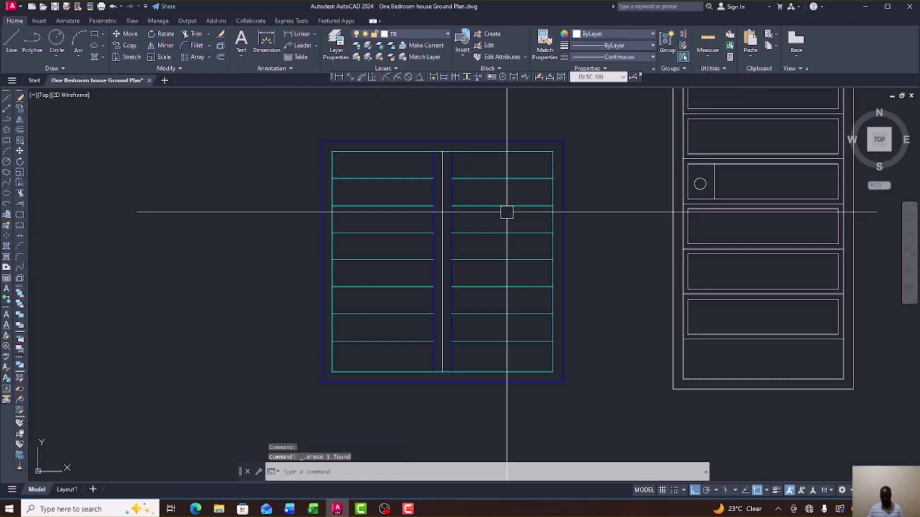
scroll(506, 212, "down", 7)
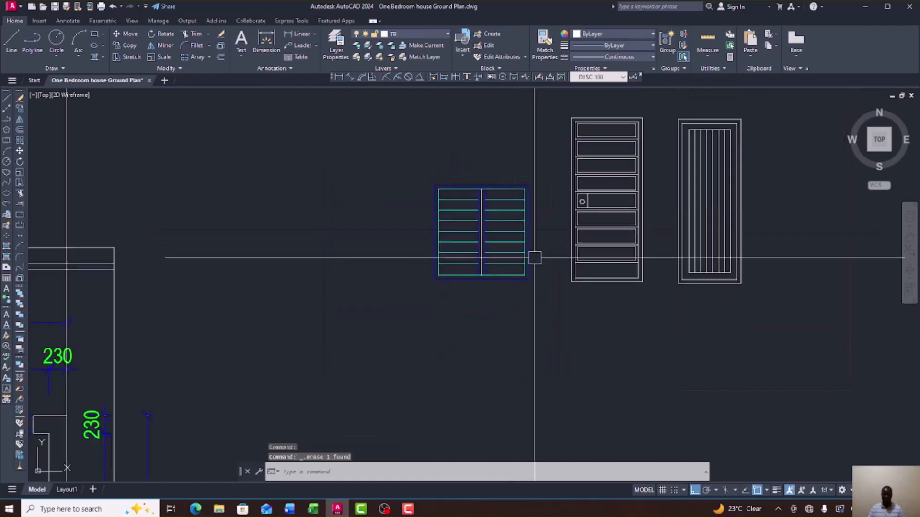
scroll(402, 257, "up", 3)
scroll(403, 257, "down", 3)
scroll(299, 257, "up", 6)
scroll(299, 256, "up", 5)
Check an elevation louvre line's properties, delete the selection and clear it.
left_click(336, 216)
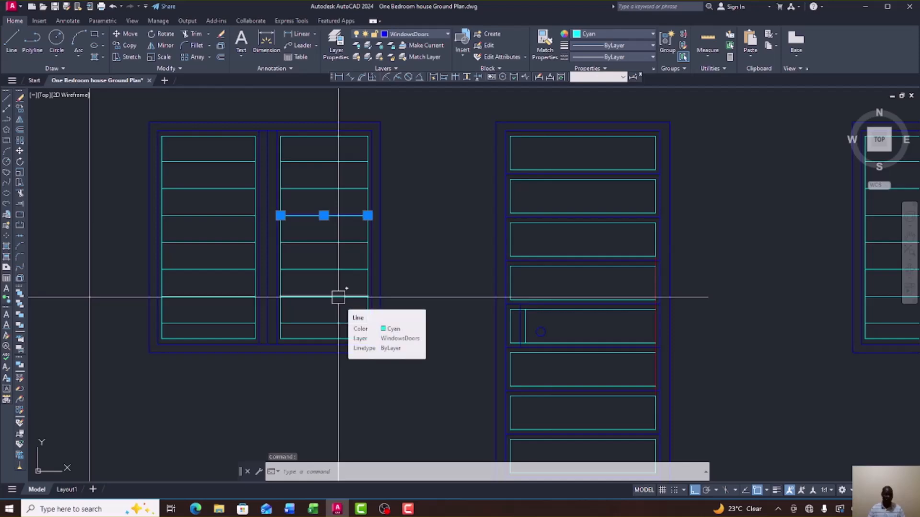
key("Delete")
key("Escape")
scroll(286, 257, "down", 5)
scroll(286, 257, "down", 3)
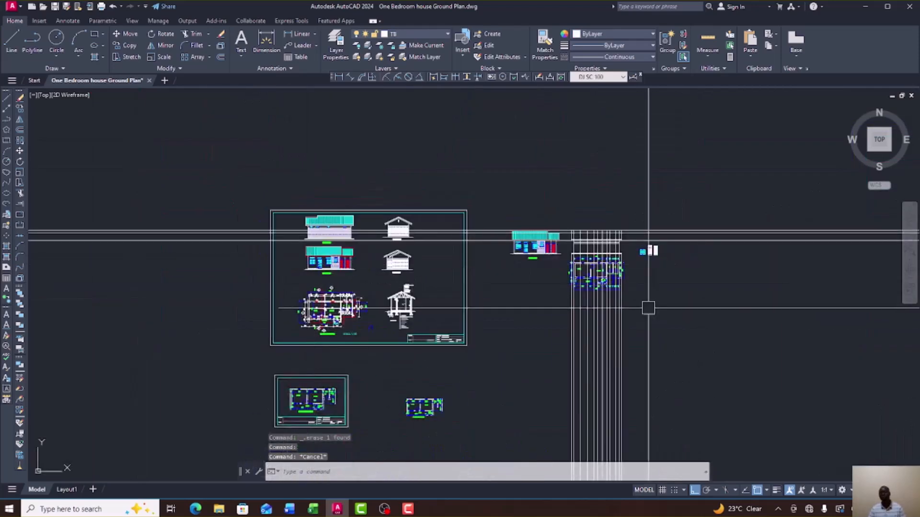
scroll(647, 308, "up", 8)
scroll(565, 120, "down", 5)
scroll(493, 180, "up", 2)
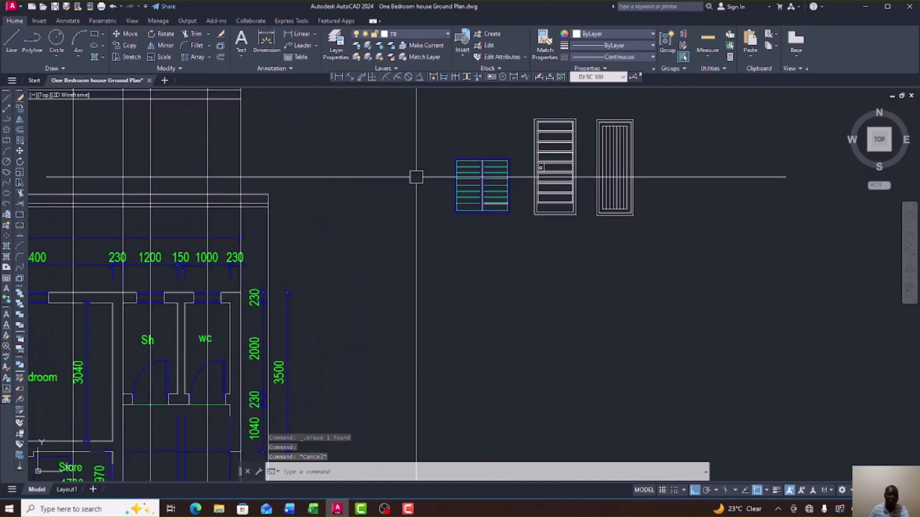
Undo five changes so the louvred window detail returns to plain white lines.
left_click(112, 6)
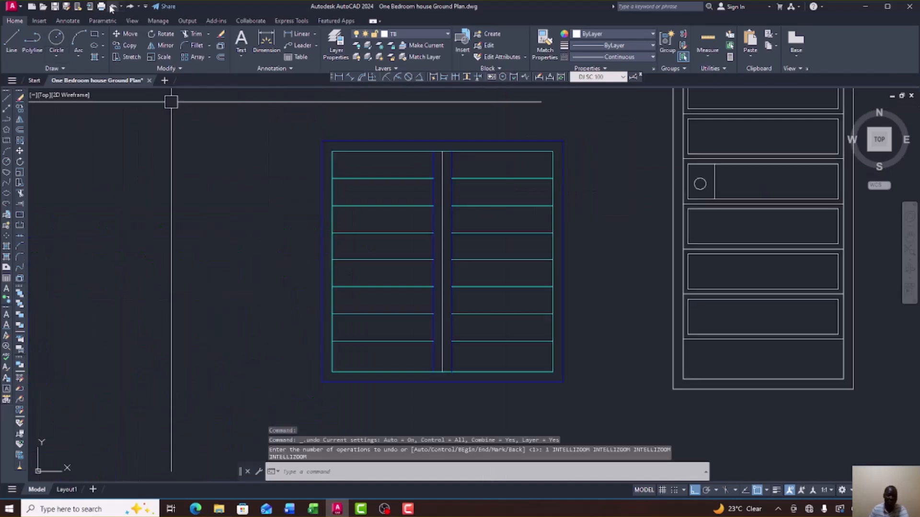
left_click(112, 7)
left_click(112, 6)
left_click(112, 6)
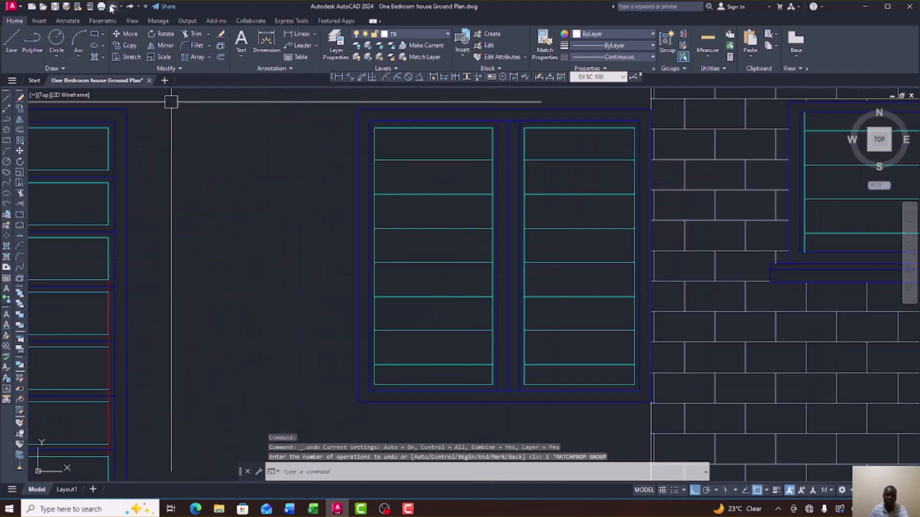
left_click(112, 7)
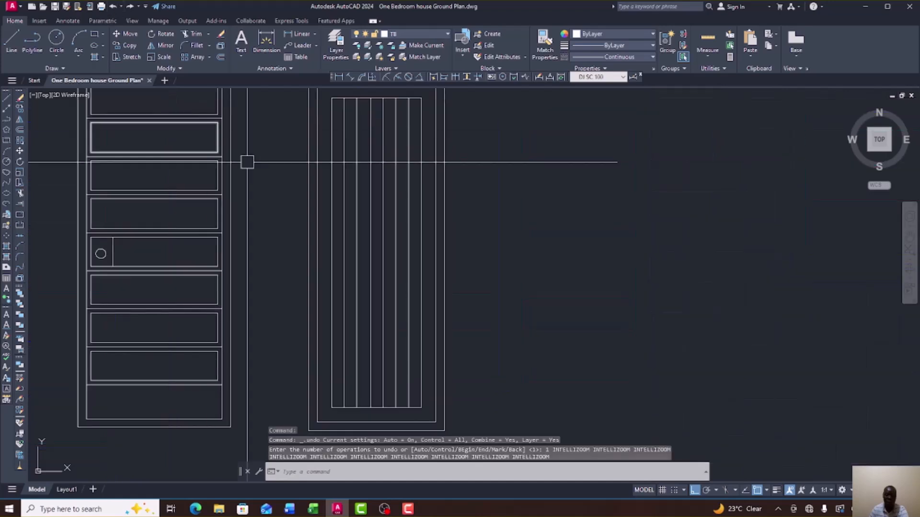
scroll(293, 195, "down", 5)
scroll(264, 205, "up", 5)
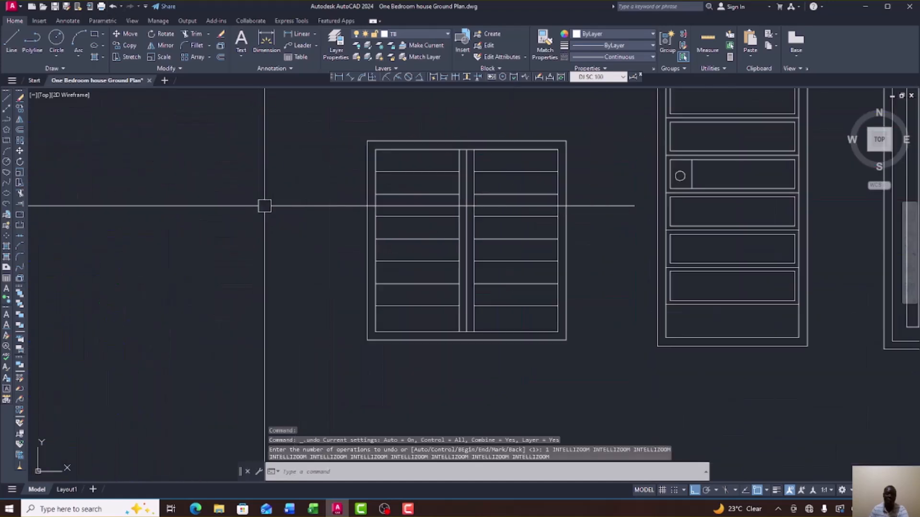
left_click(585, 335)
Set the crossing-selected louvred window elevation's colour to Blue.
left_click(539, 322)
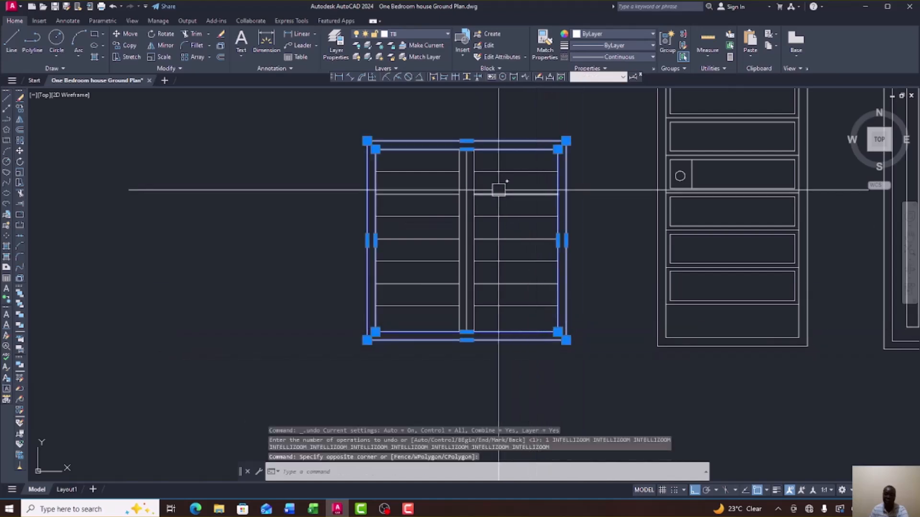
left_click(652, 34)
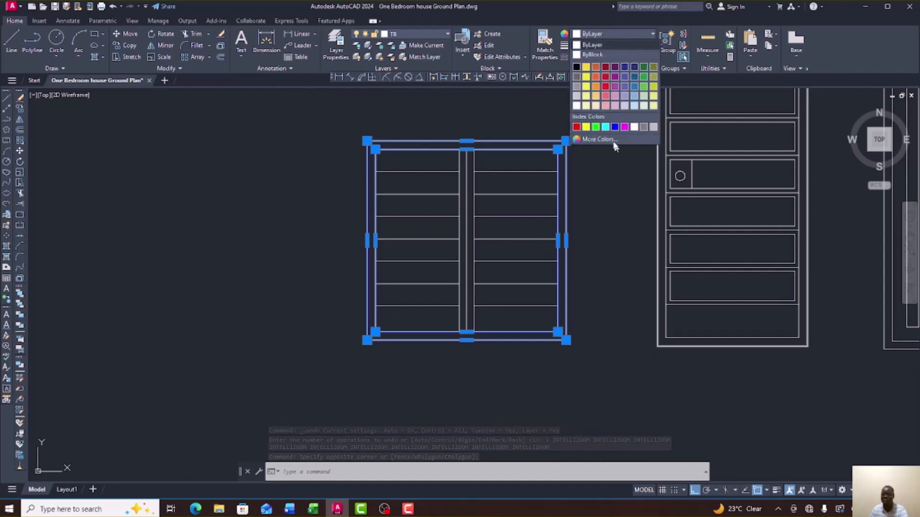
left_click(614, 127)
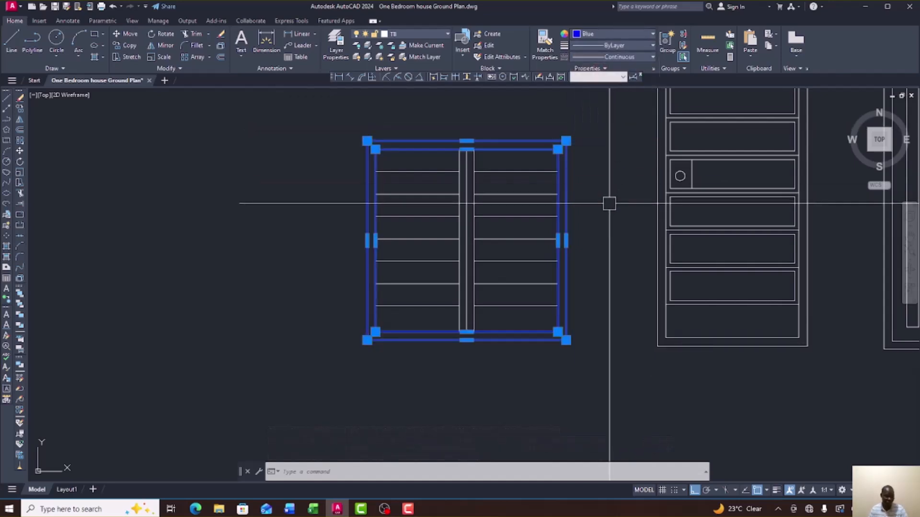
key("Escape")
Set the seven right and seven left louvre lines to Cyan.
left_click(530, 321)
left_click(494, 157)
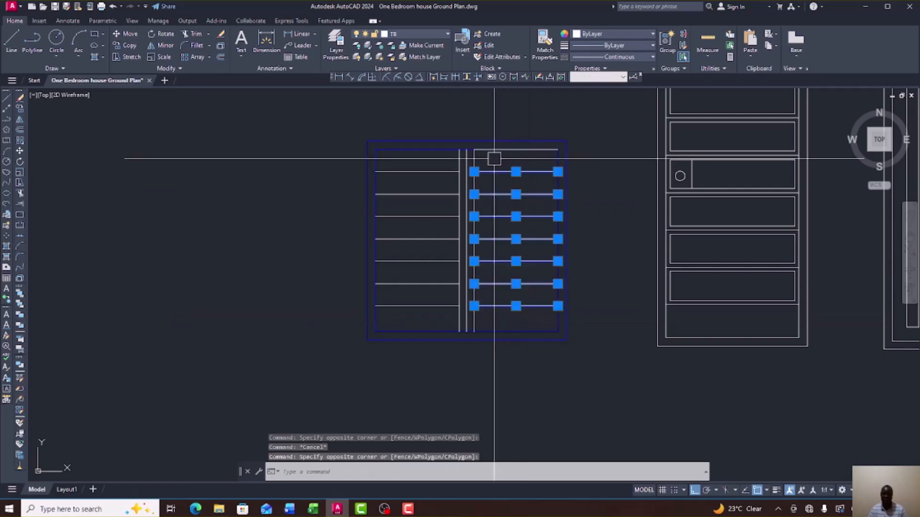
left_click(445, 315)
left_click(408, 154)
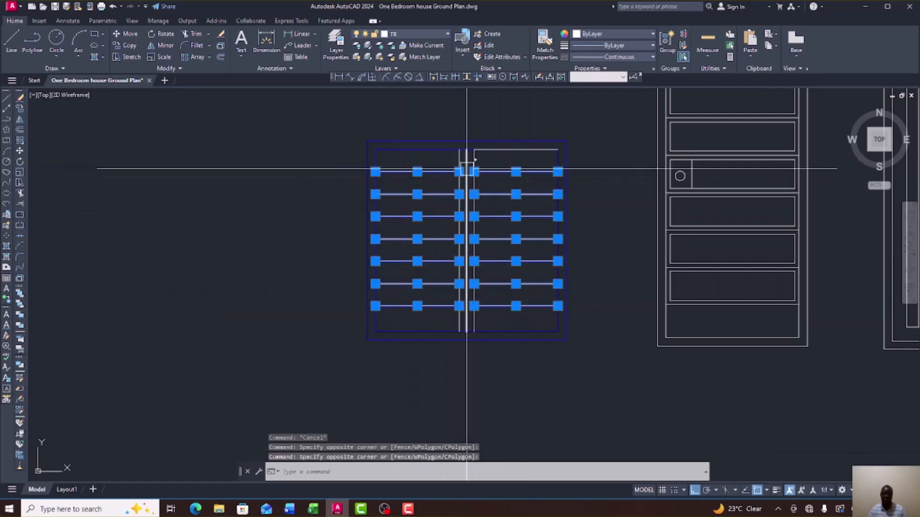
scroll(467, 165, "up", 4)
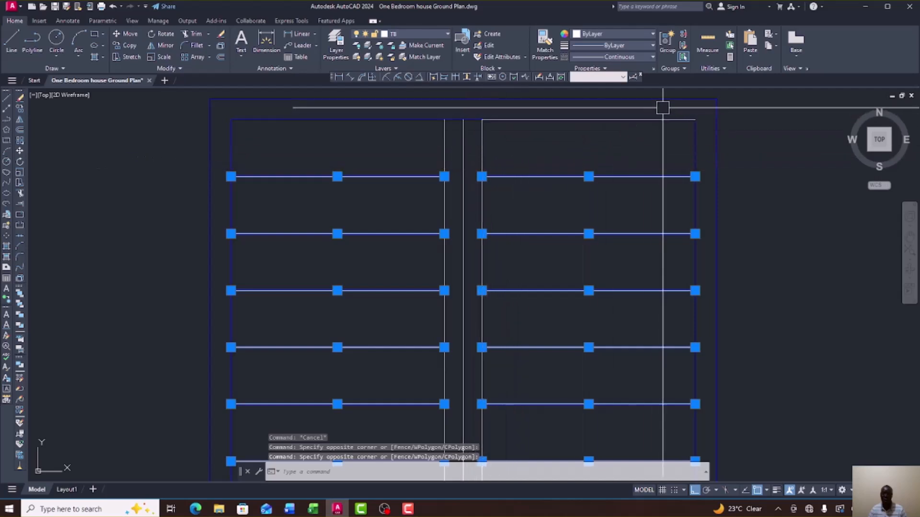
left_click(653, 35)
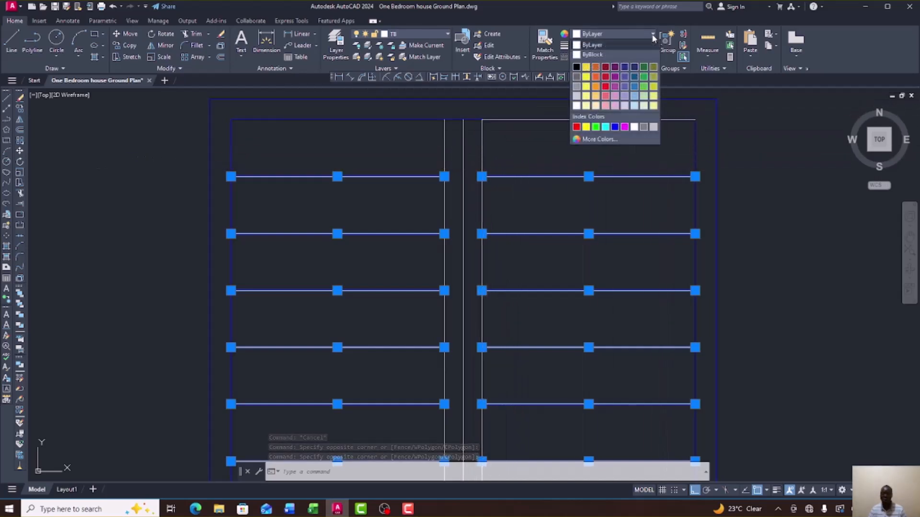
left_click(605, 126)
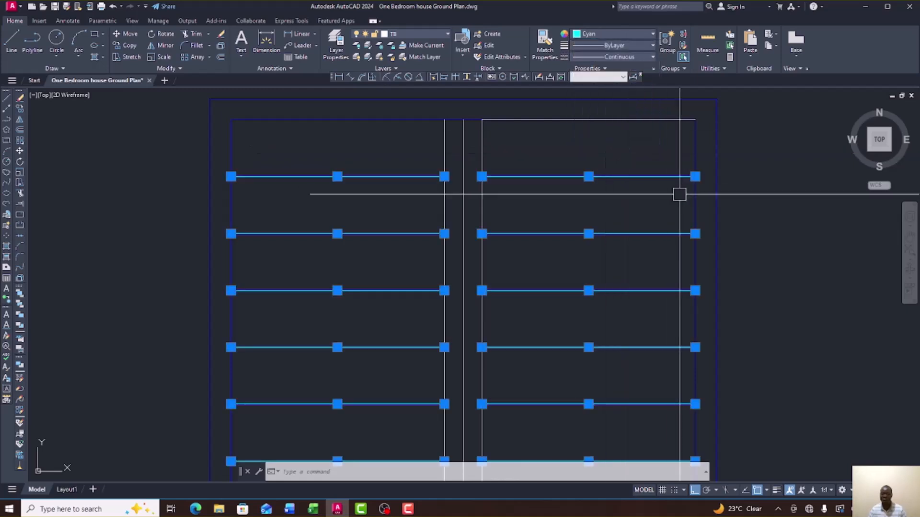
key("Escape")
scroll(530, 172, "down", 4)
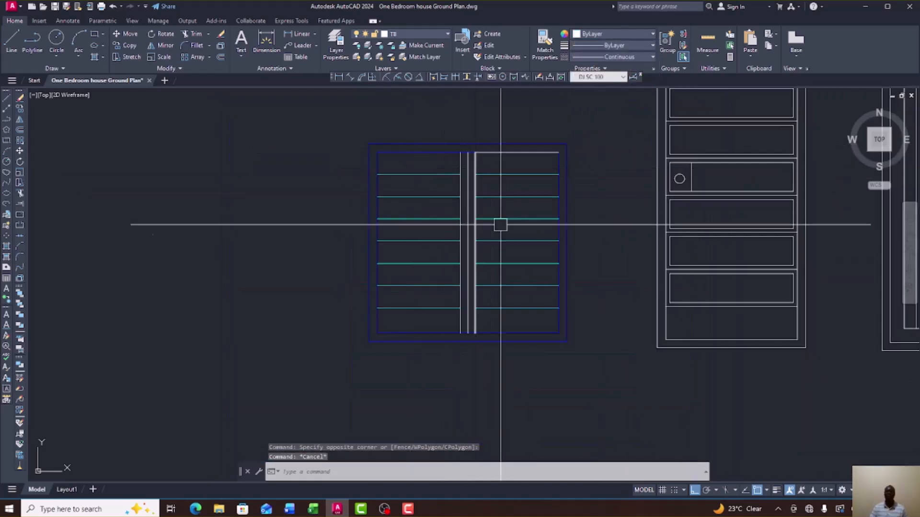
Pick the stray top line of the right sash to remove it.
scroll(530, 189, "up", 2)
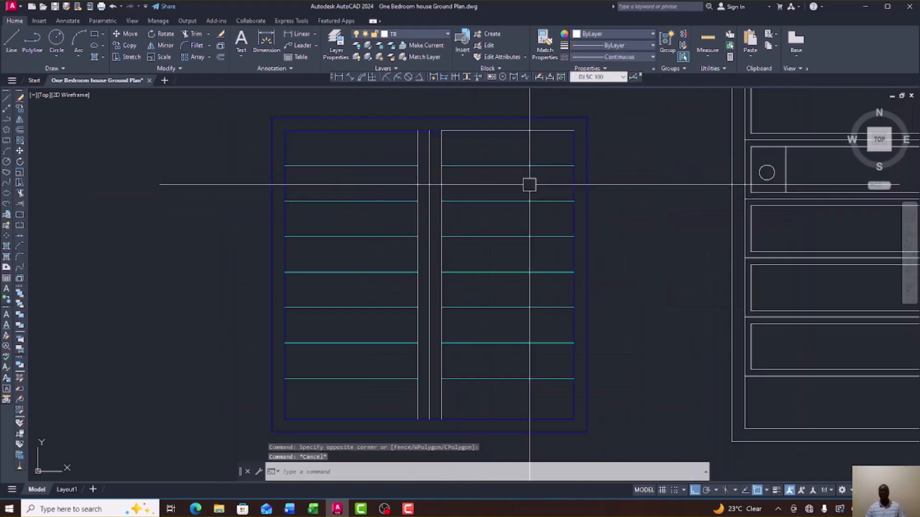
left_click(524, 131)
scroll(425, 191, "down", 4)
scroll(425, 191, "up", 6)
scroll(427, 193, "down", 4)
scroll(434, 187, "up", 4)
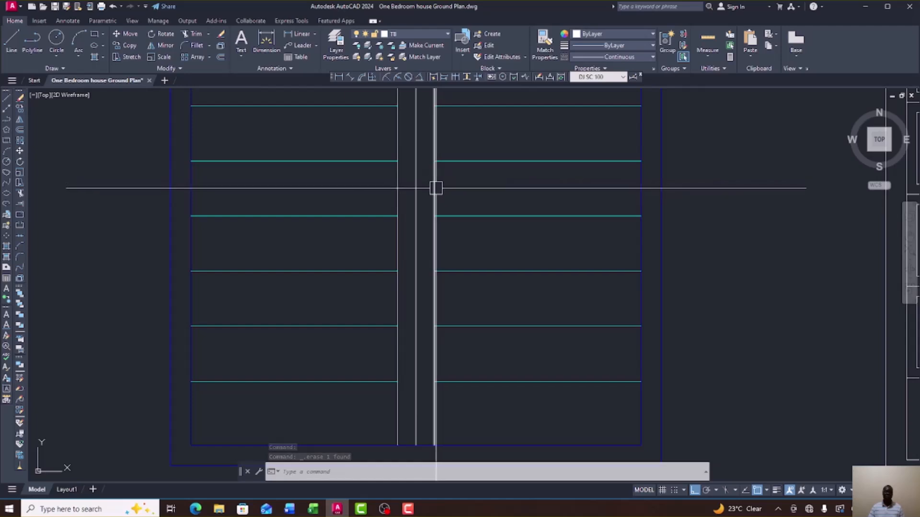
Set the left and right mullion lines to Blue.
left_click(434, 188)
left_click(397, 196)
scroll(420, 228, "down", 4)
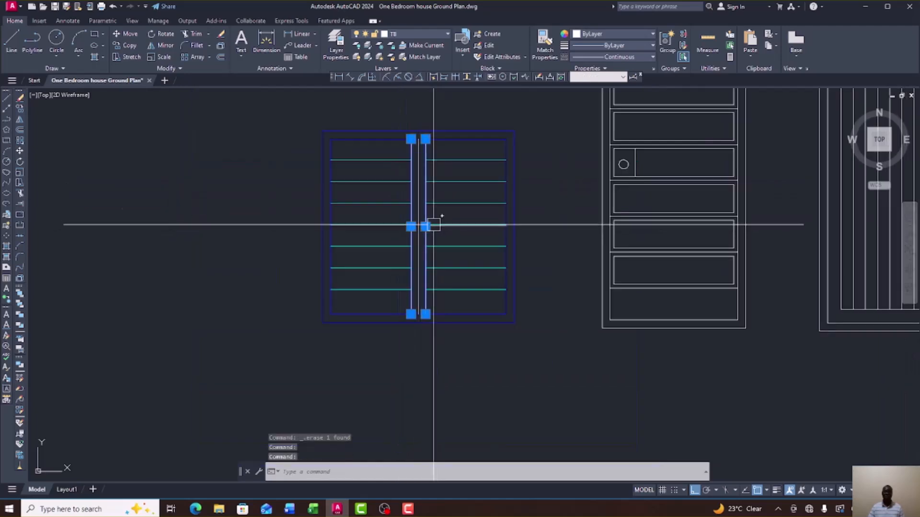
left_click(646, 30)
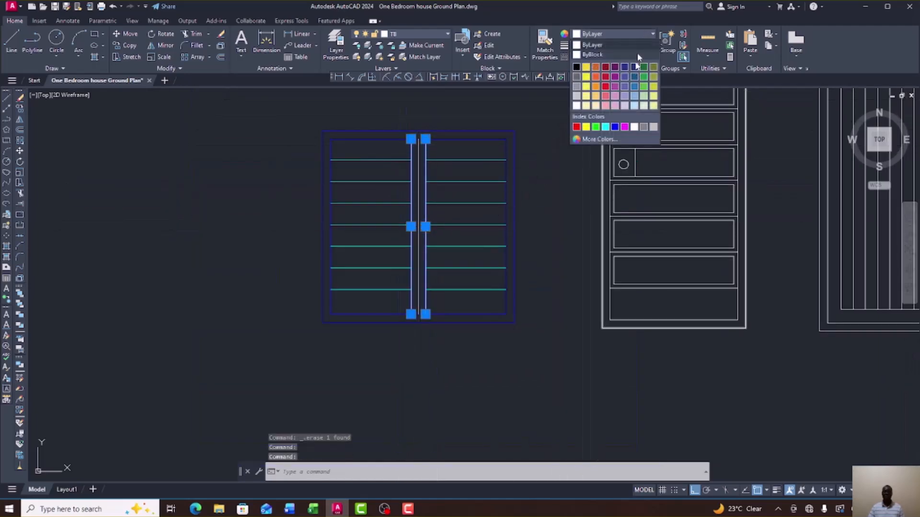
left_click(612, 126)
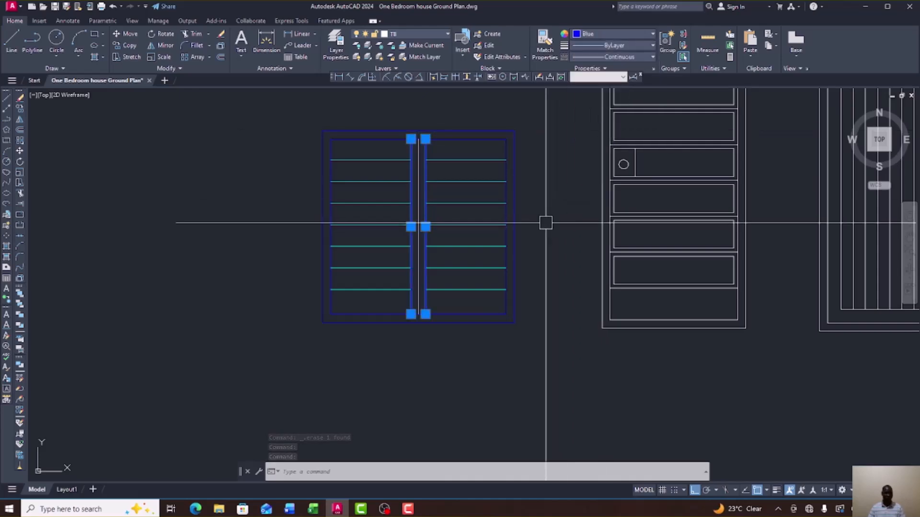
scroll(545, 223, "down", 4)
scroll(513, 240, "up", 4)
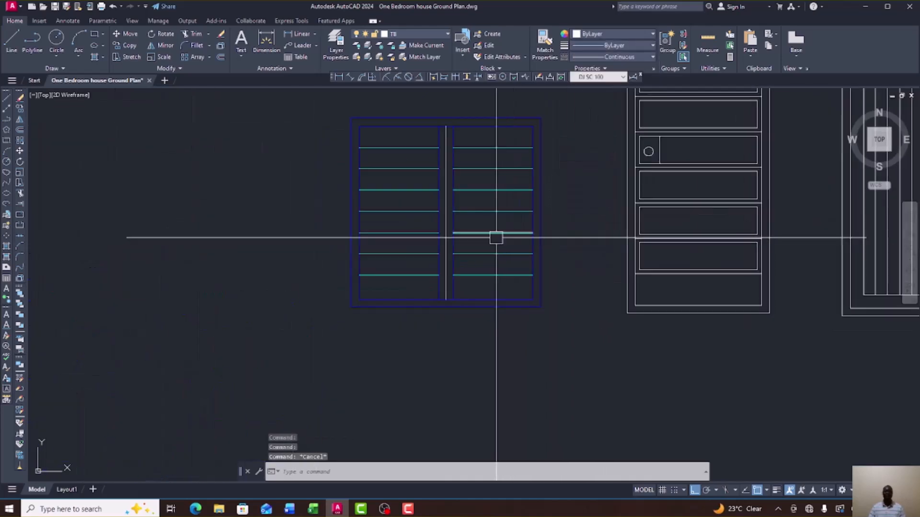
Set the last white central mullion line to Blue.
scroll(495, 236, "down", 5)
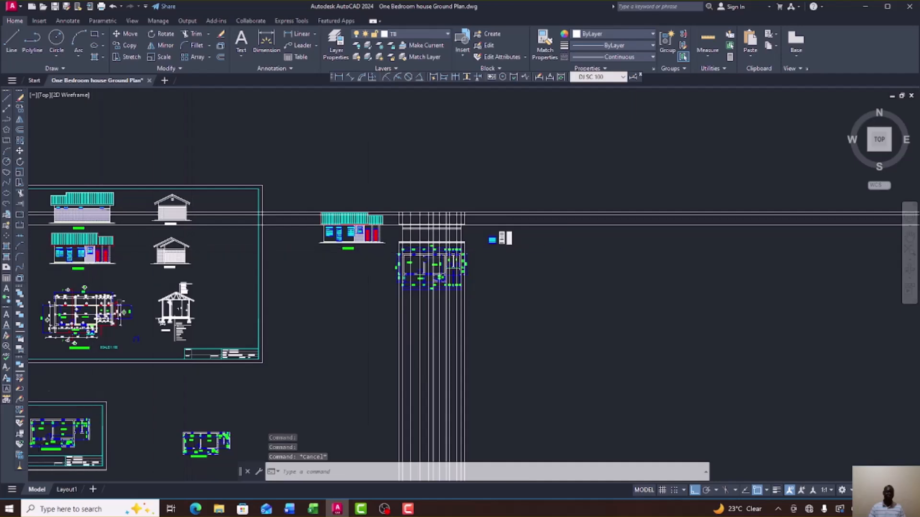
scroll(193, 247, "up", 8)
scroll(143, 218, "down", 6)
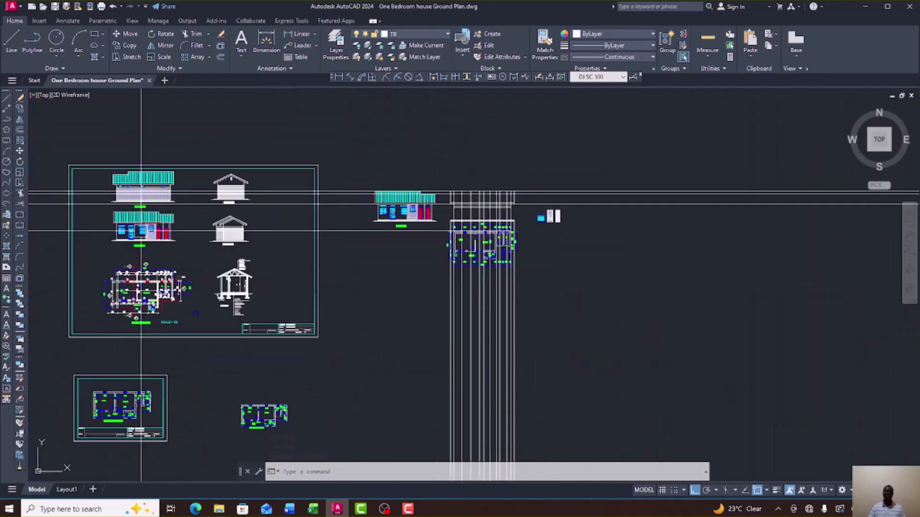
scroll(596, 236, "up", 5)
scroll(642, 221, "up", 5)
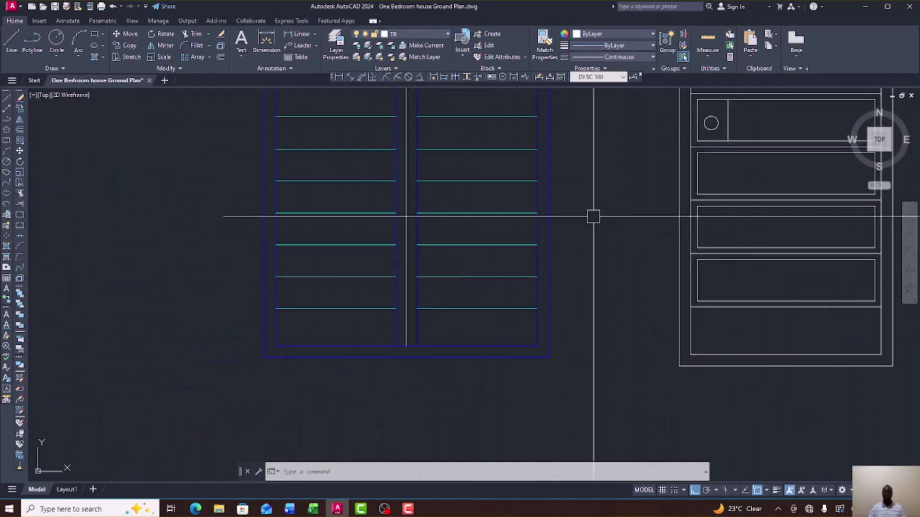
left_click(406, 230)
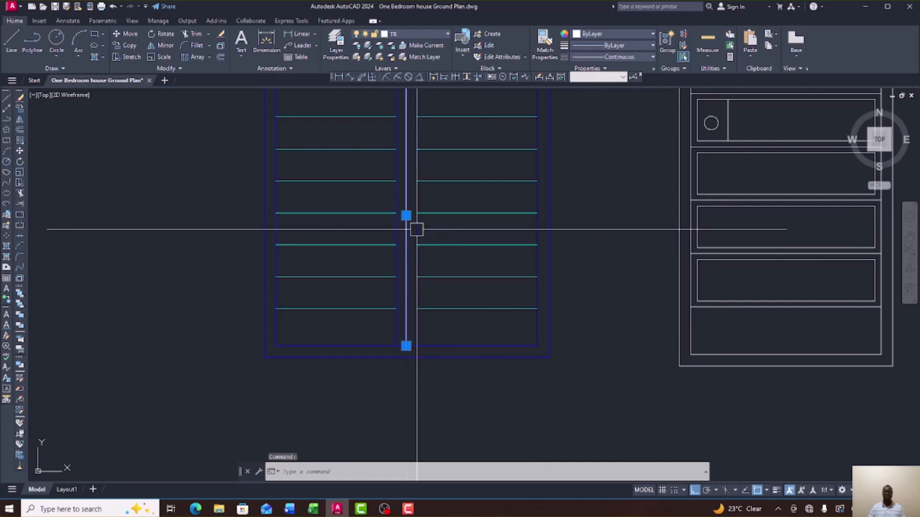
left_click(651, 34)
left_click(614, 126)
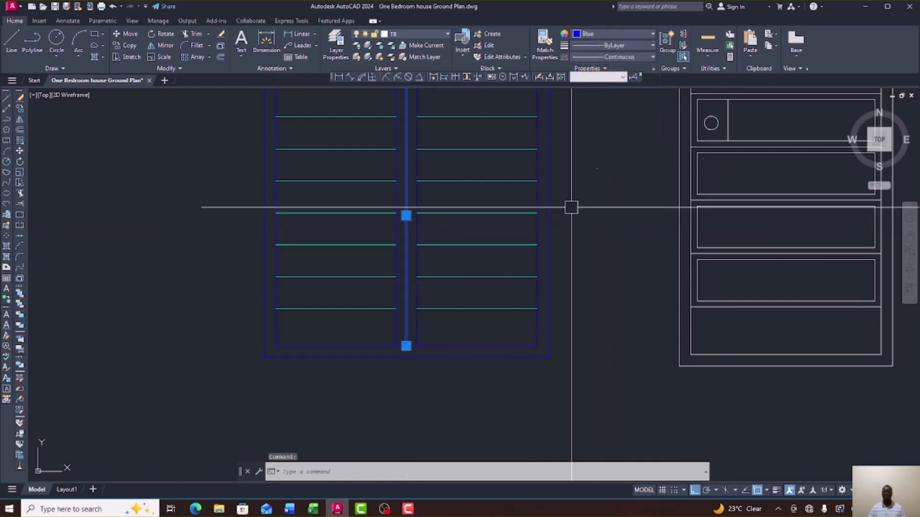
scroll(545, 262, "down", 5)
scroll(551, 240, "up", 4)
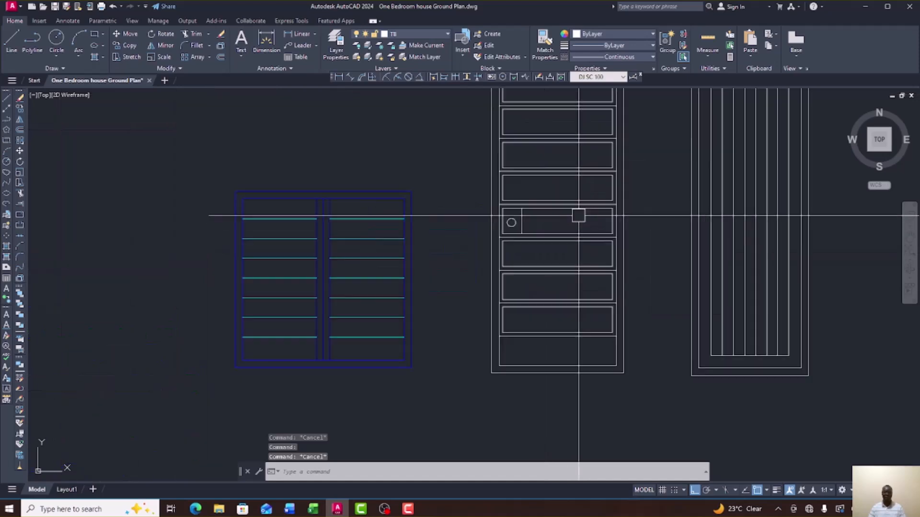
scroll(556, 246, "down", 4)
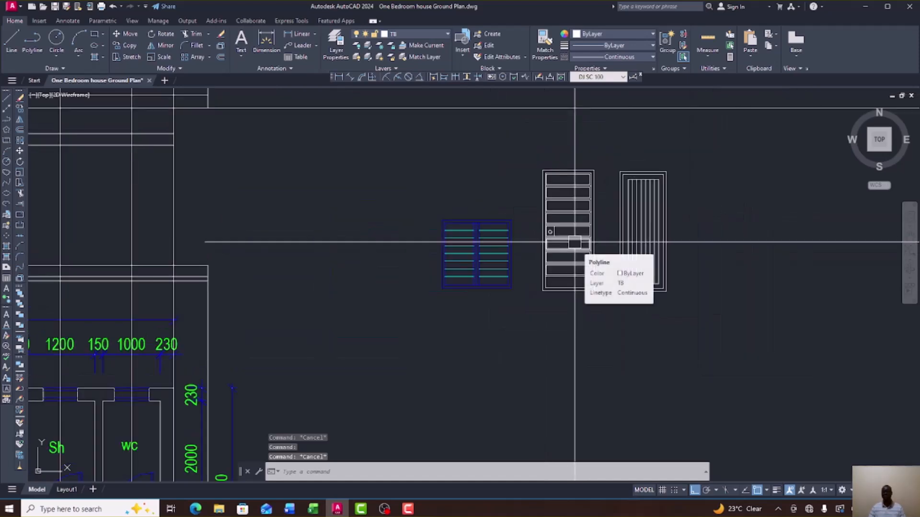
scroll(574, 243, "down", 5)
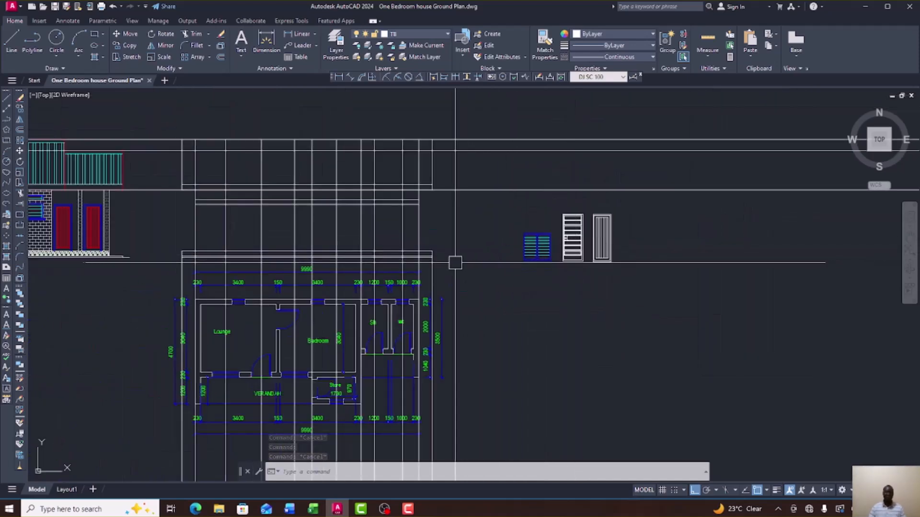